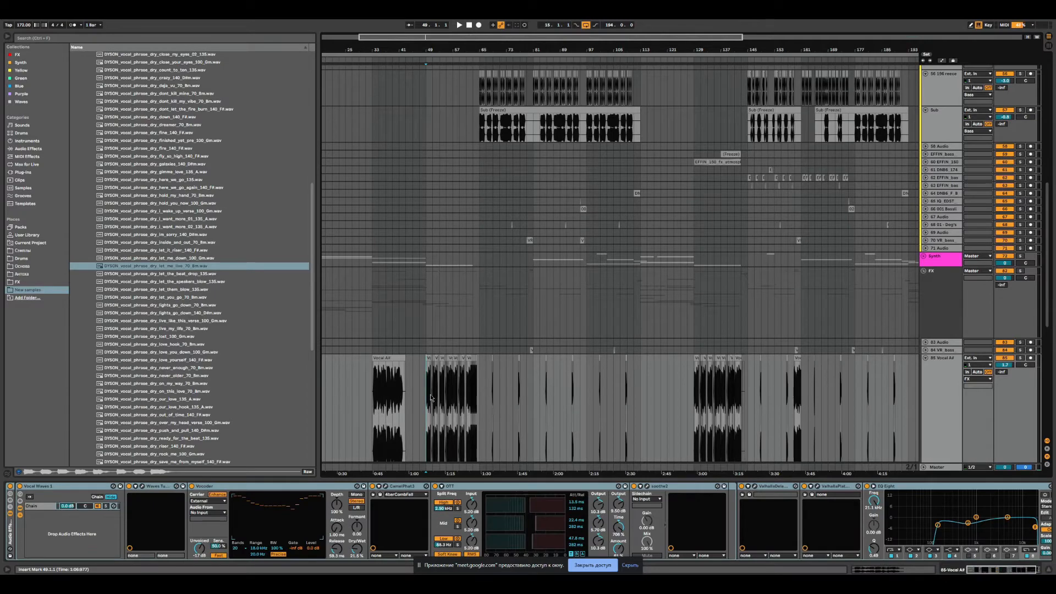
- Play the full arrangement from bar 49 and focus on the 85 Vocal A# track's clips
key(space)
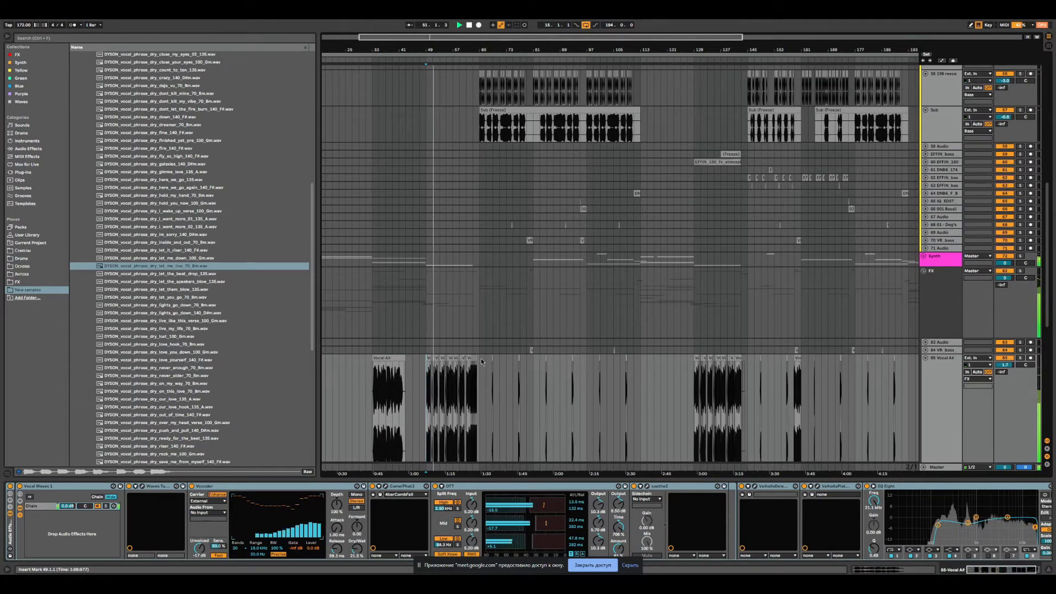
scroll(481, 364, down, 1)
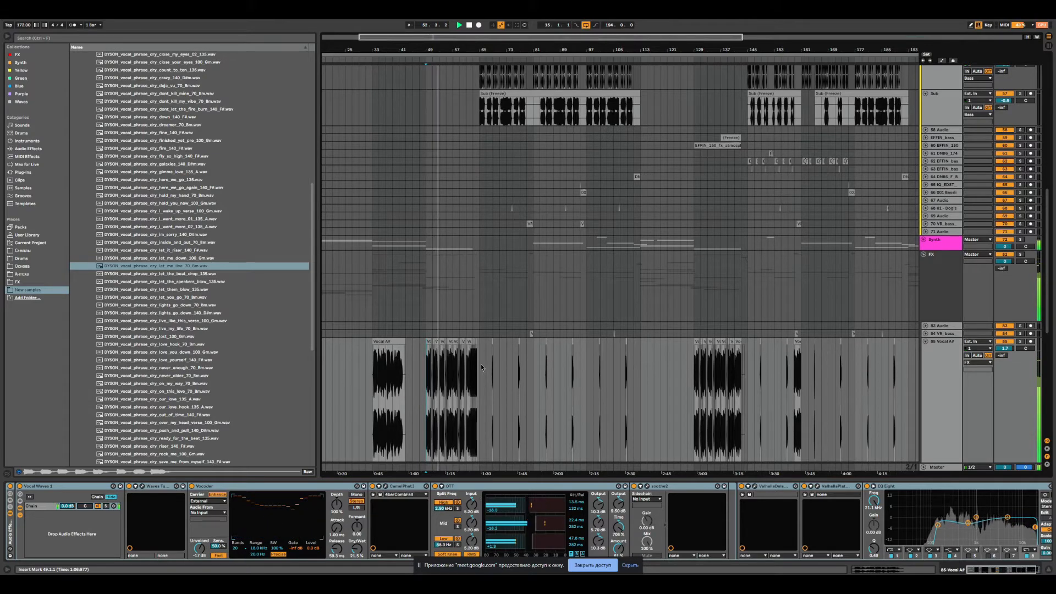
scroll(481, 364, down, 6)
drag(428, 55, 382, 151)
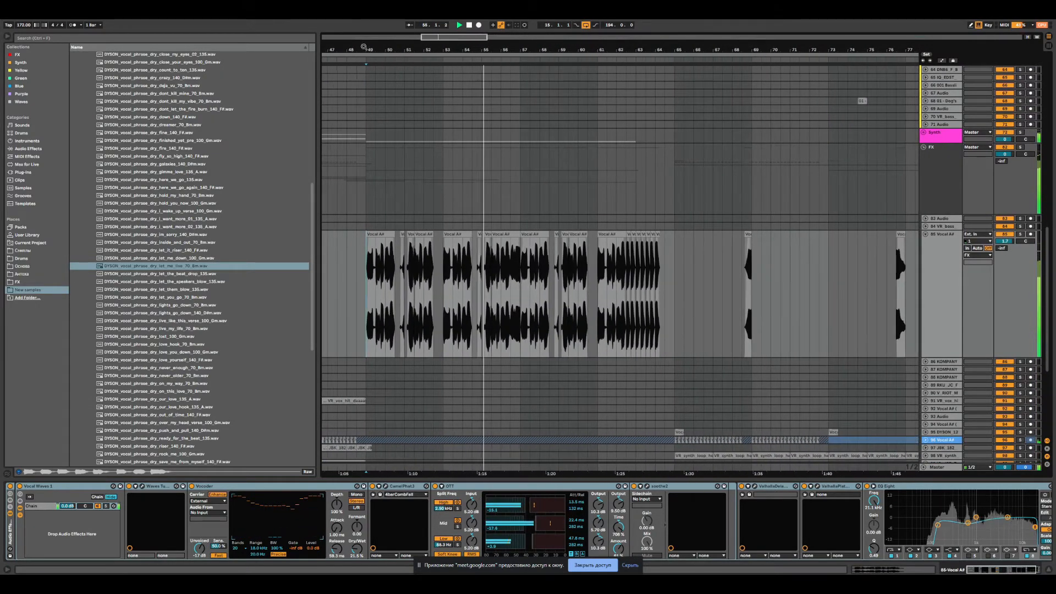
click(937, 270)
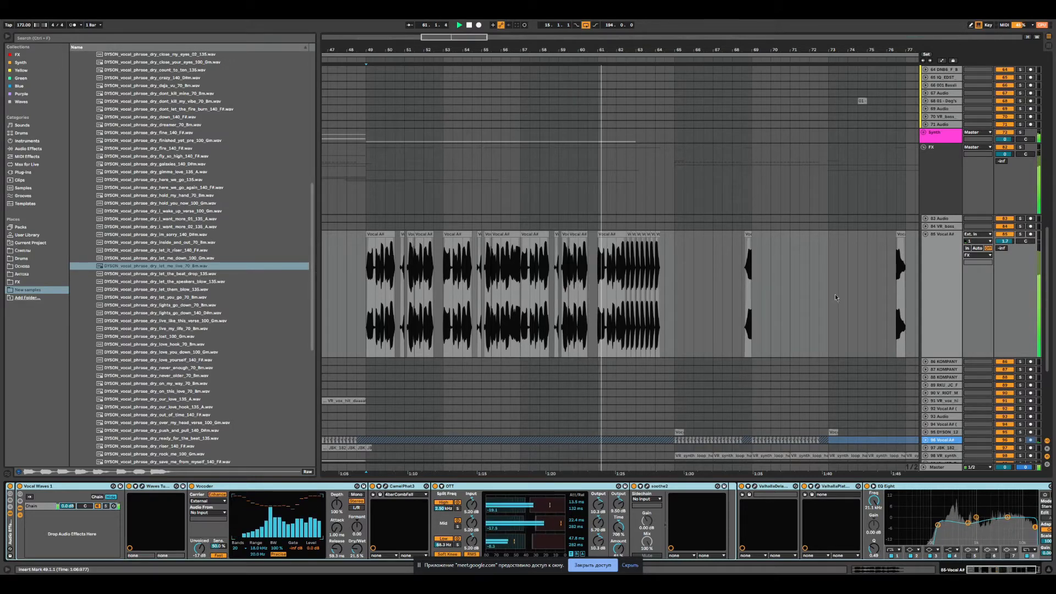
drag(689, 48, 659, 52)
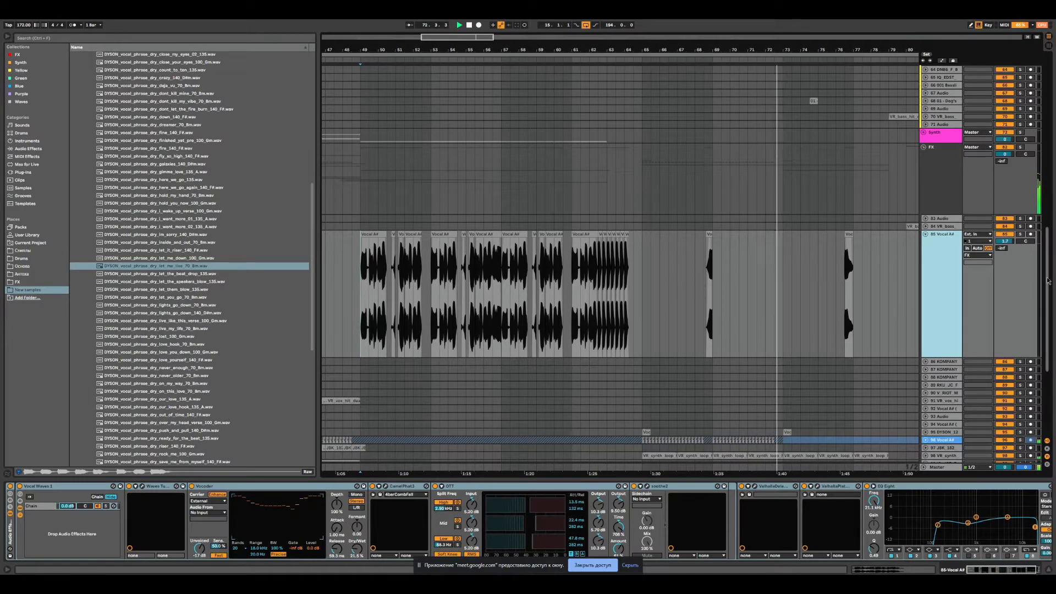
- Solo the 85 Vocal A# track and play its processed vocal from bar 49
mouse_move(1048, 280)
mouse_down()
mouse_move(1047, 125)
mouse_move(1039, 277)
mouse_up()
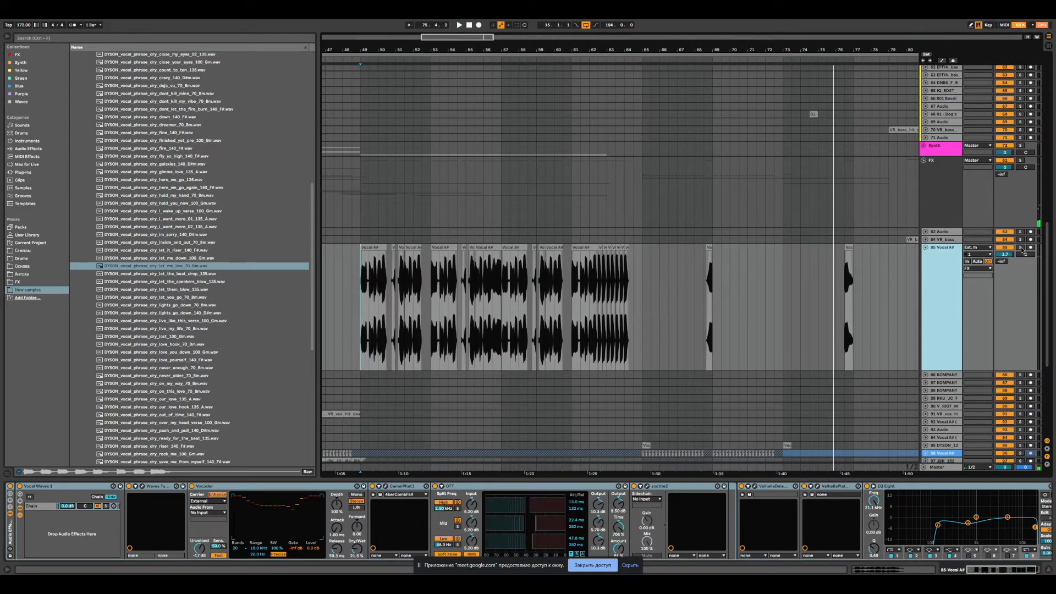
click(1020, 247)
drag(377, 52, 389, 52)
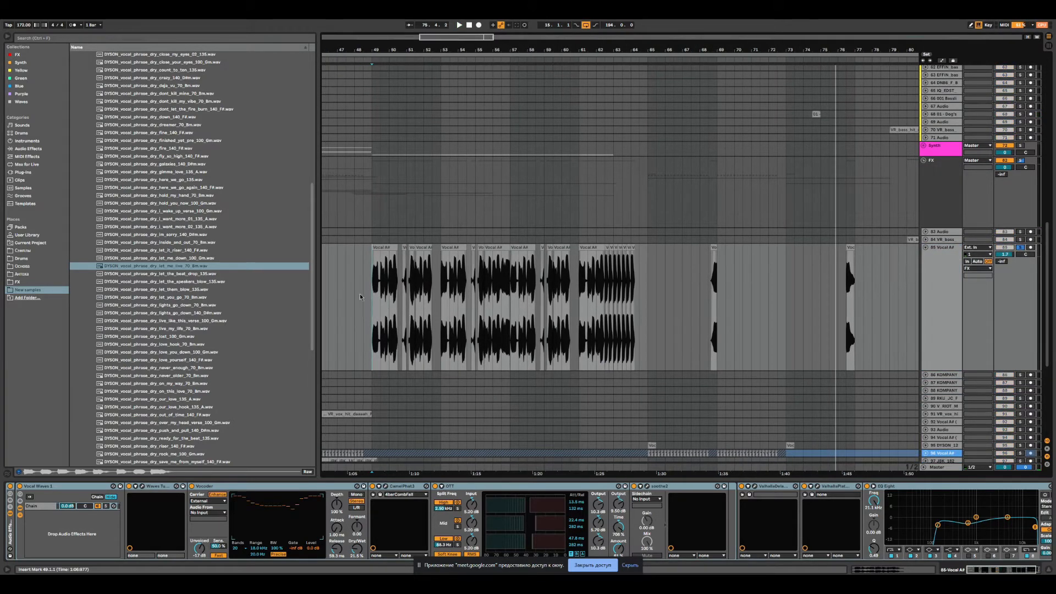
click(369, 288)
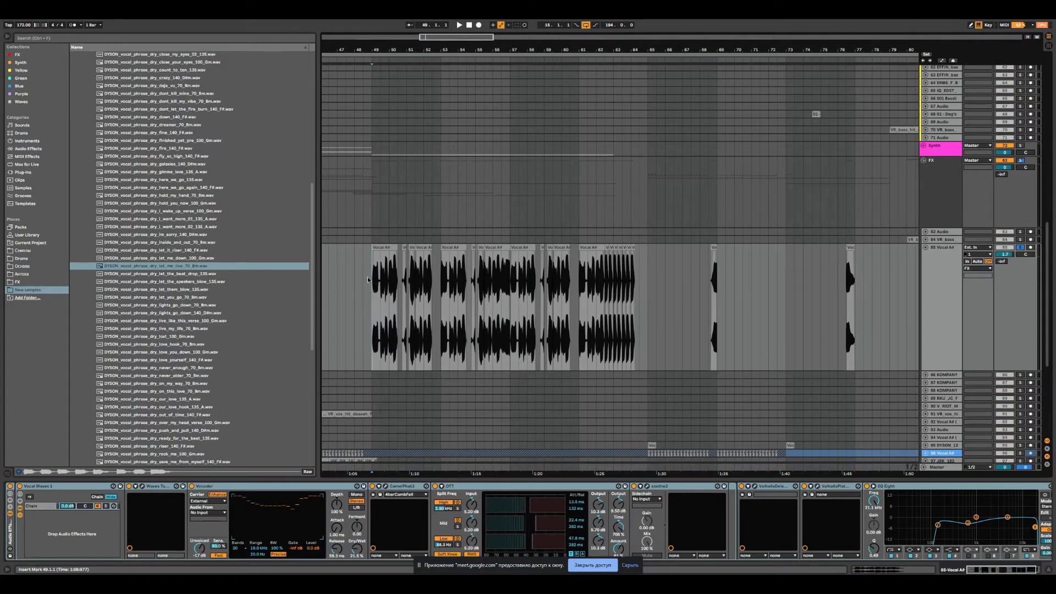
key(space)
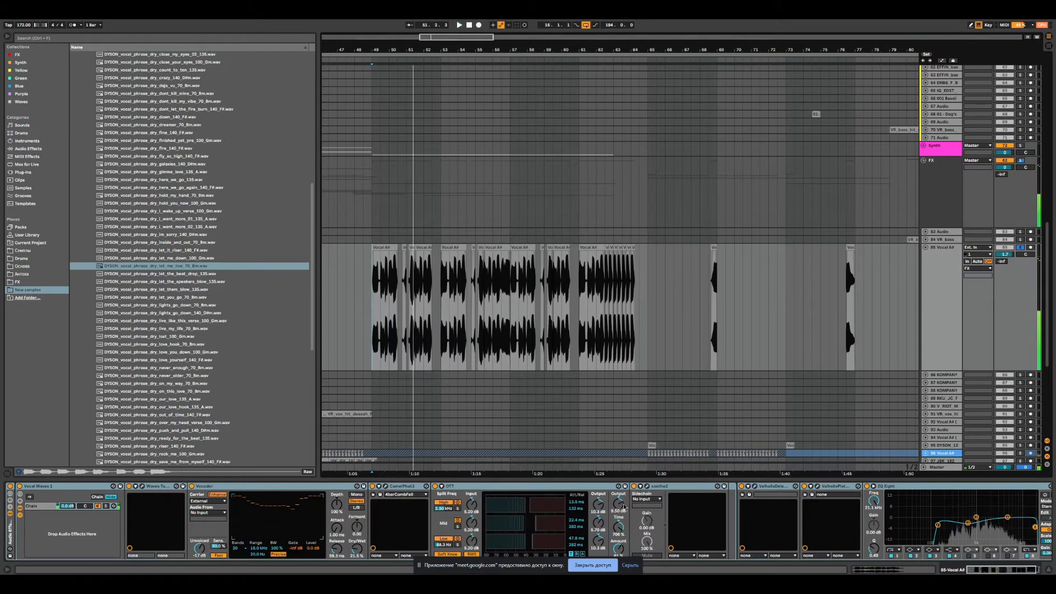
- Listen to the soloed vocal phrase from bar 33 with the track's effects chain bypassed
scroll(747, 517, right, 3)
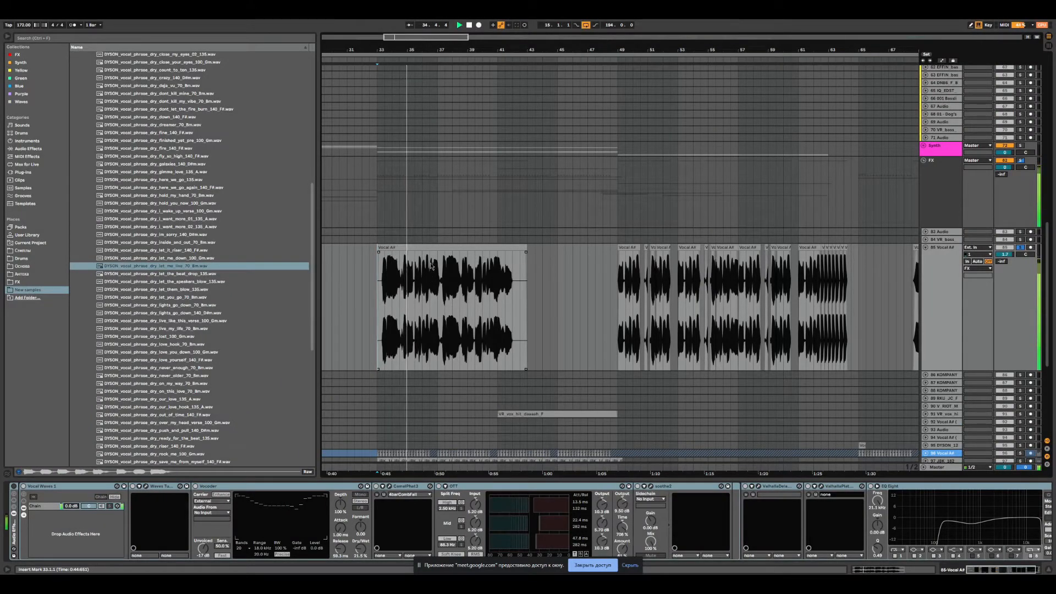
drag(407, 49, 385, 57)
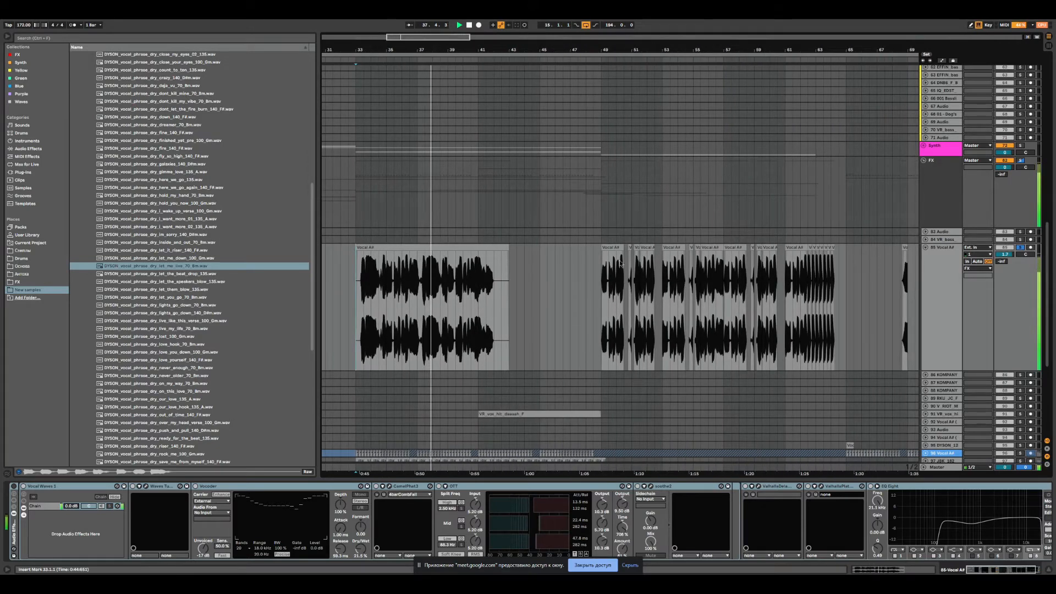
drag(529, 49, 485, 40)
click(539, 271)
key(space)
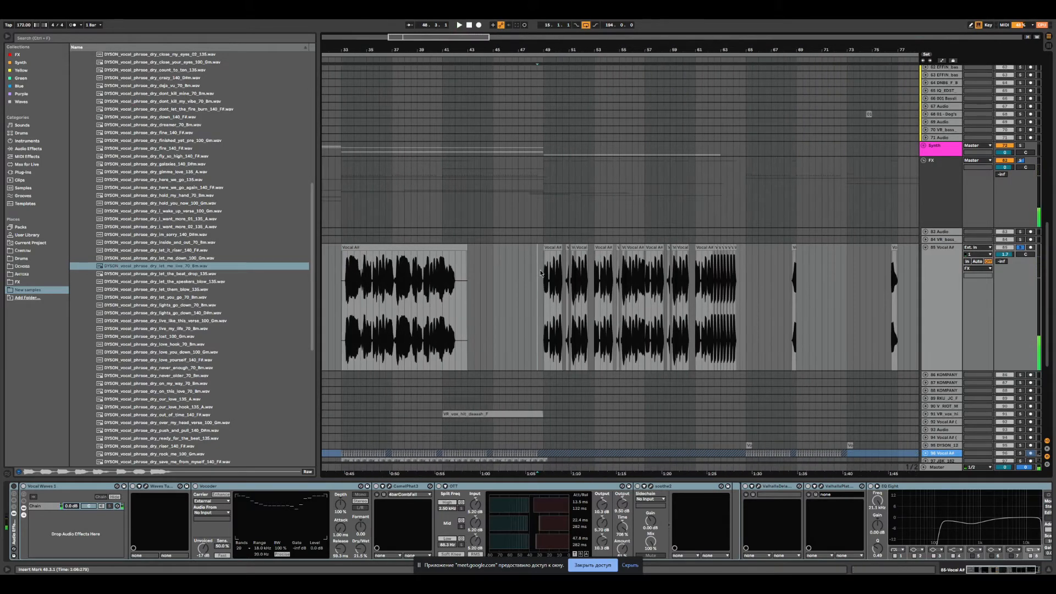
- Reactivate the vocal track's effects chain and play the processed vocal from bar 49
click(544, 275)
click(14, 487)
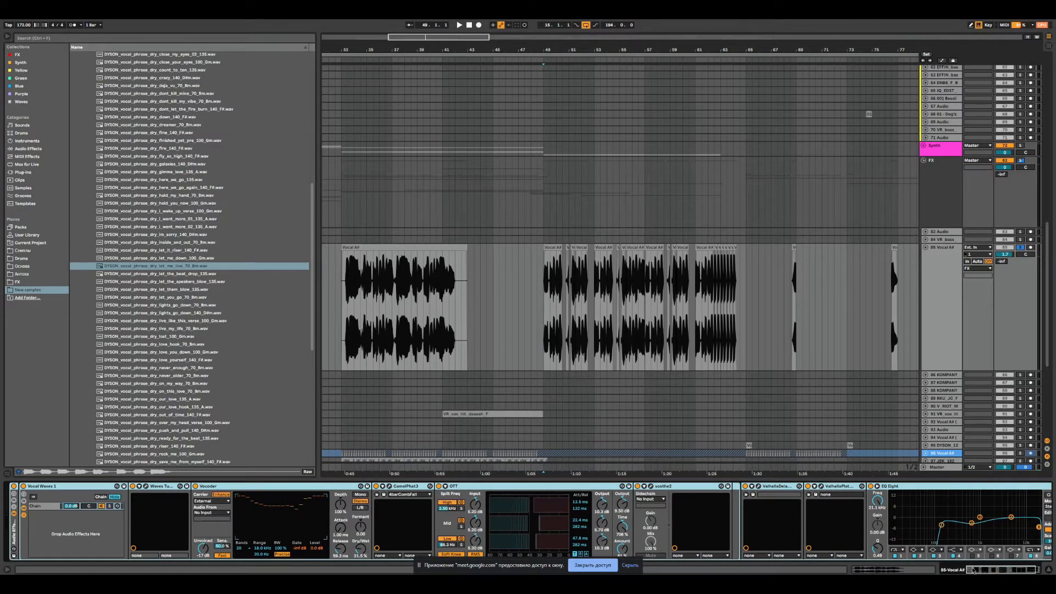
key(space)
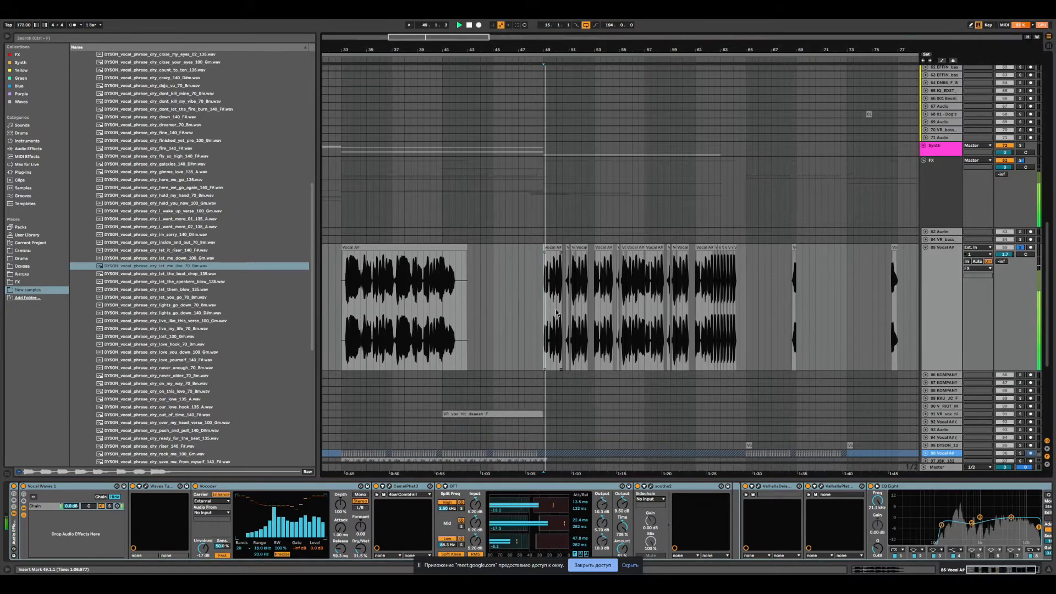
key(space)
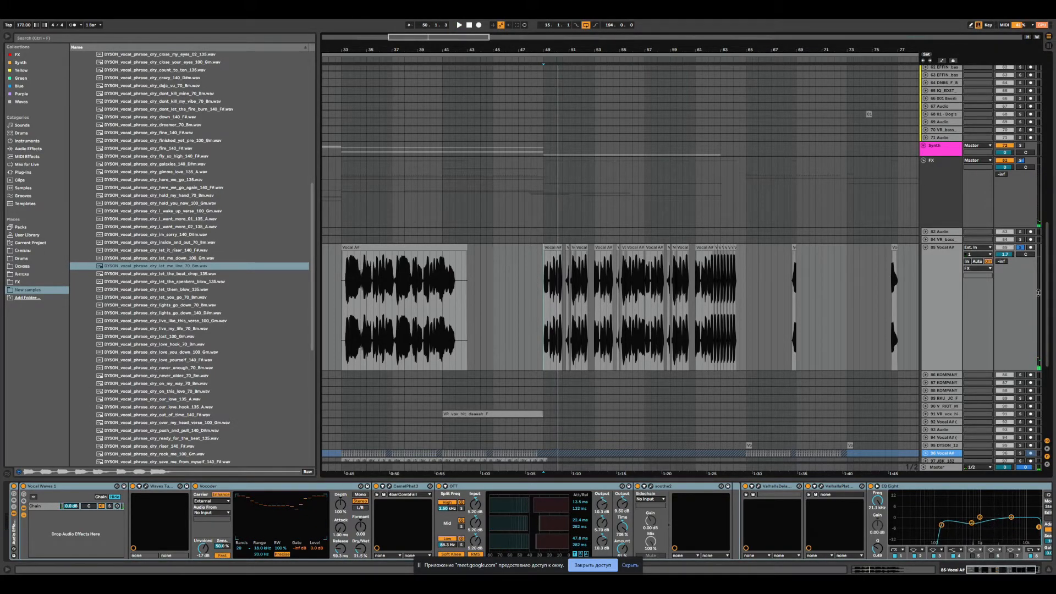
- Solo the 51 Vocal A# track in the Bass group and play it from bar 65
drag(1048, 290, 1049, 131)
drag(774, 48, 464, 55)
click(451, 231)
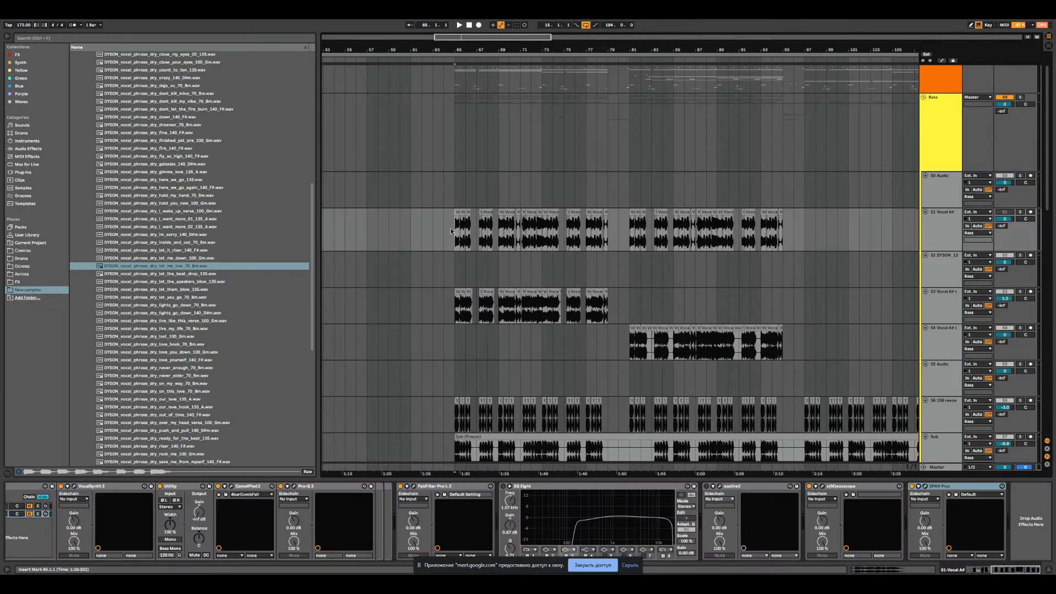
click(1020, 212)
key(space)
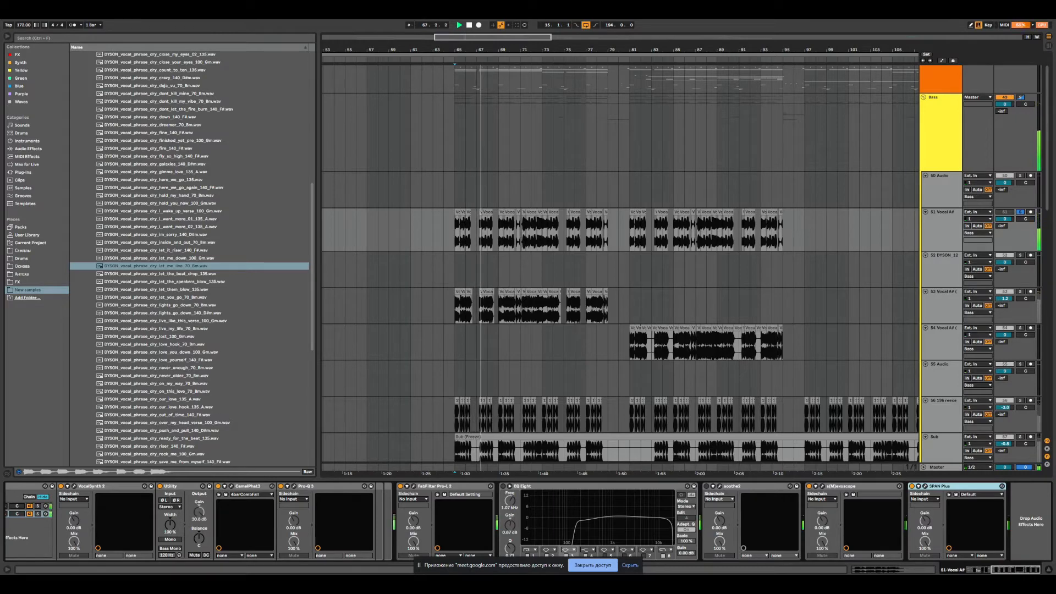
- Bypass the effects chain containing the VOCAL BASS rack on 51 Vocal A# and play the dry vocal from bar 65
drag(1014, 572, 220, 472)
click(976, 506)
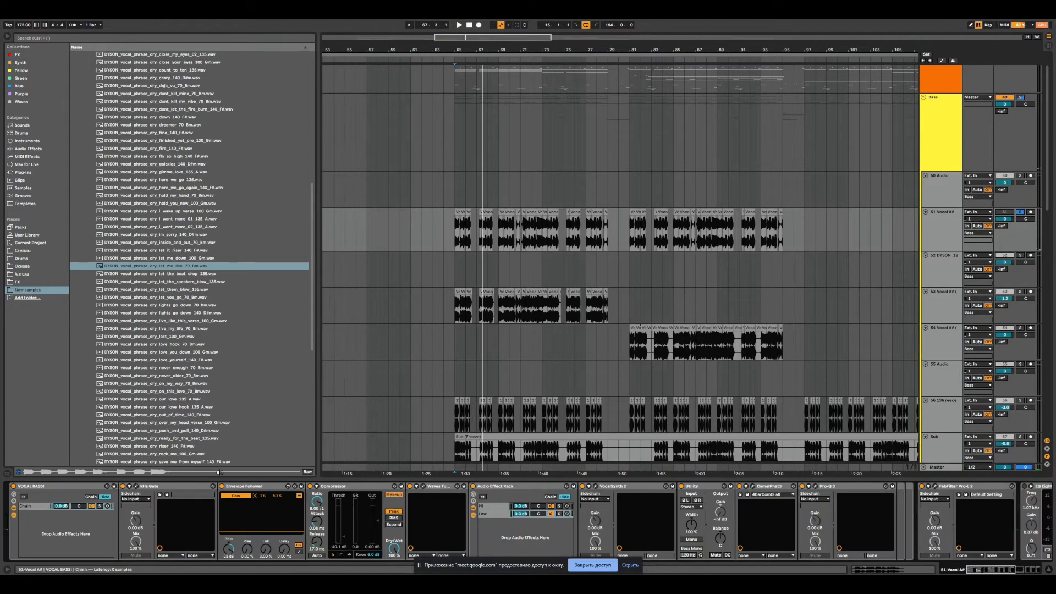
click(44, 487)
click(14, 490)
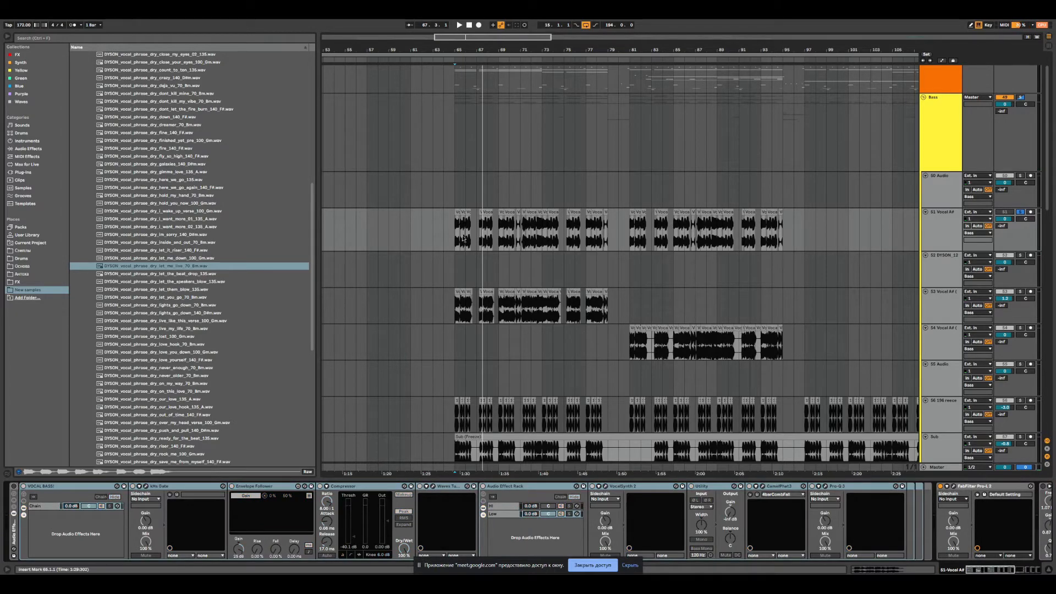
key(space)
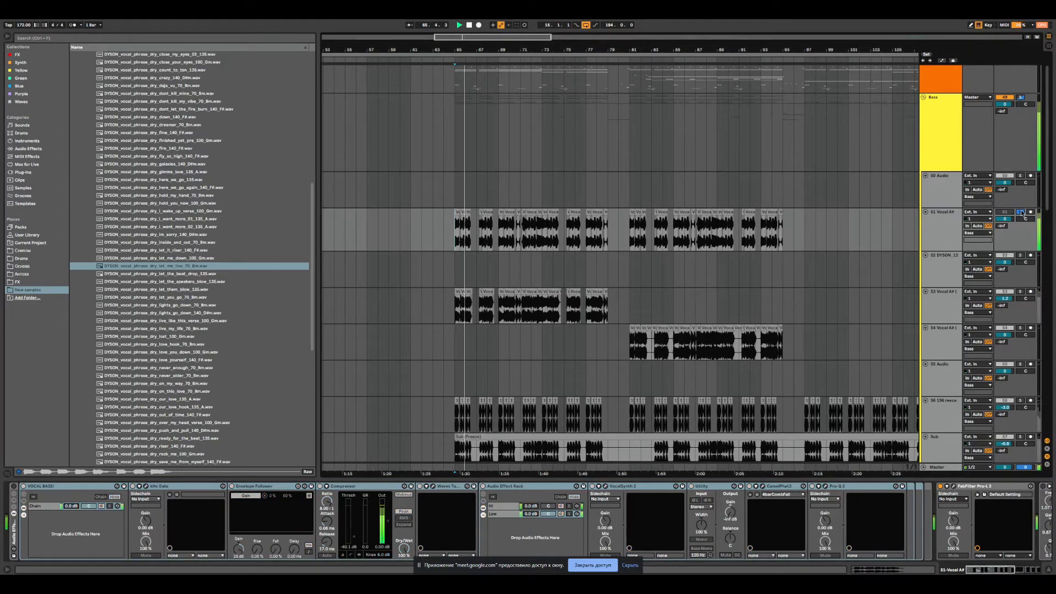
- Examine the first 51 Vocal A# clip's sample settings and replay the dry vocal from bar 65
click(459, 211)
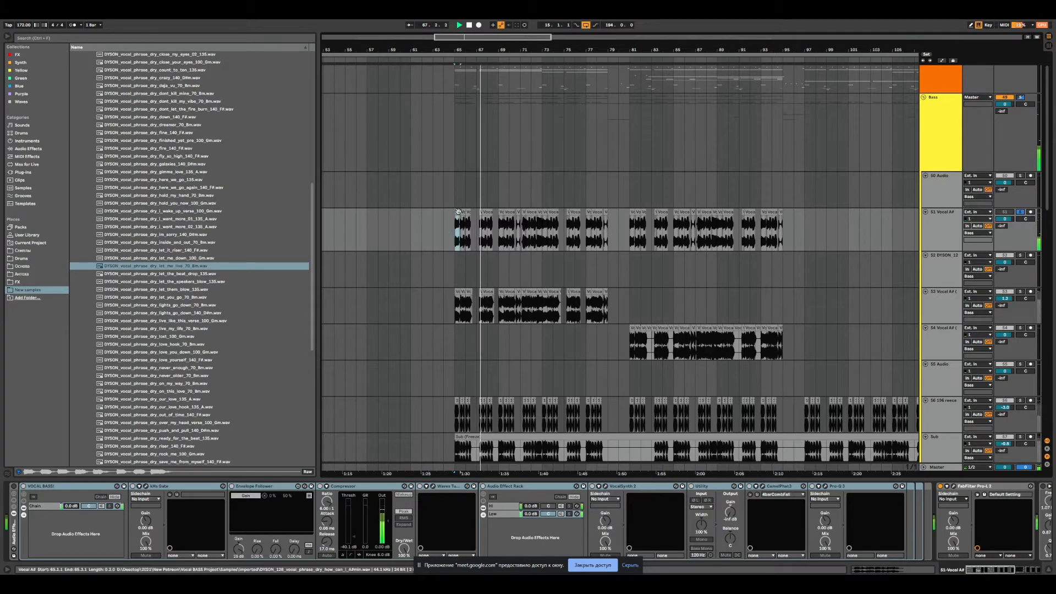
double_click(458, 211)
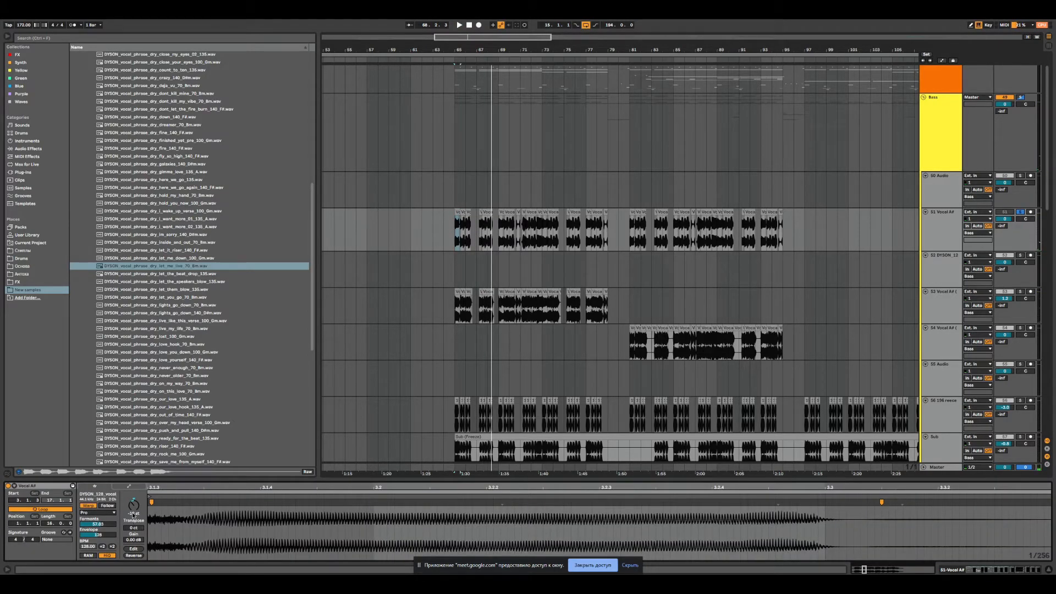
drag(457, 53, 457, 102)
key(space)
click(454, 235)
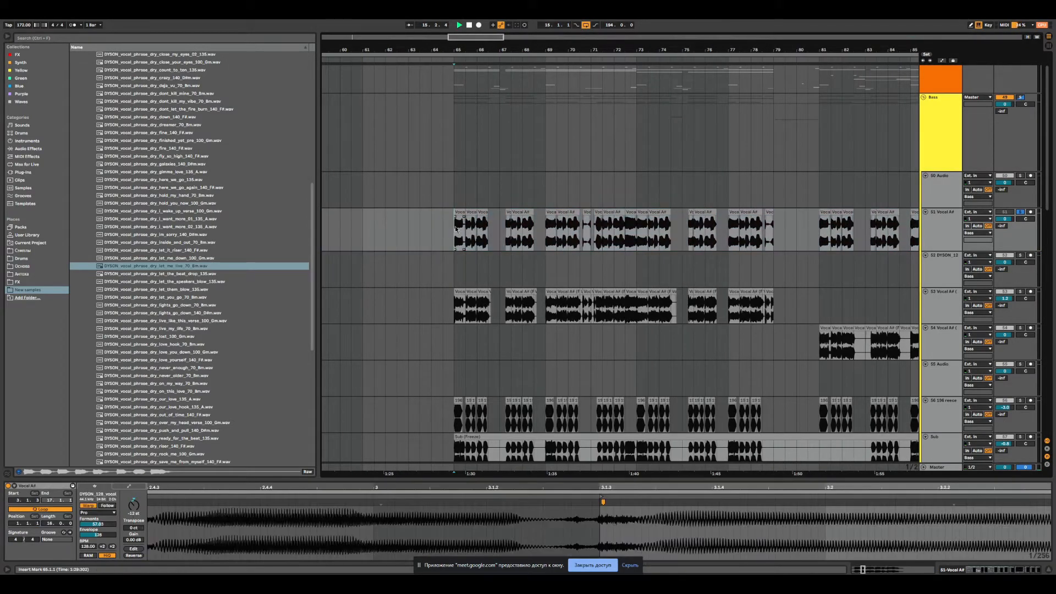
key(space)
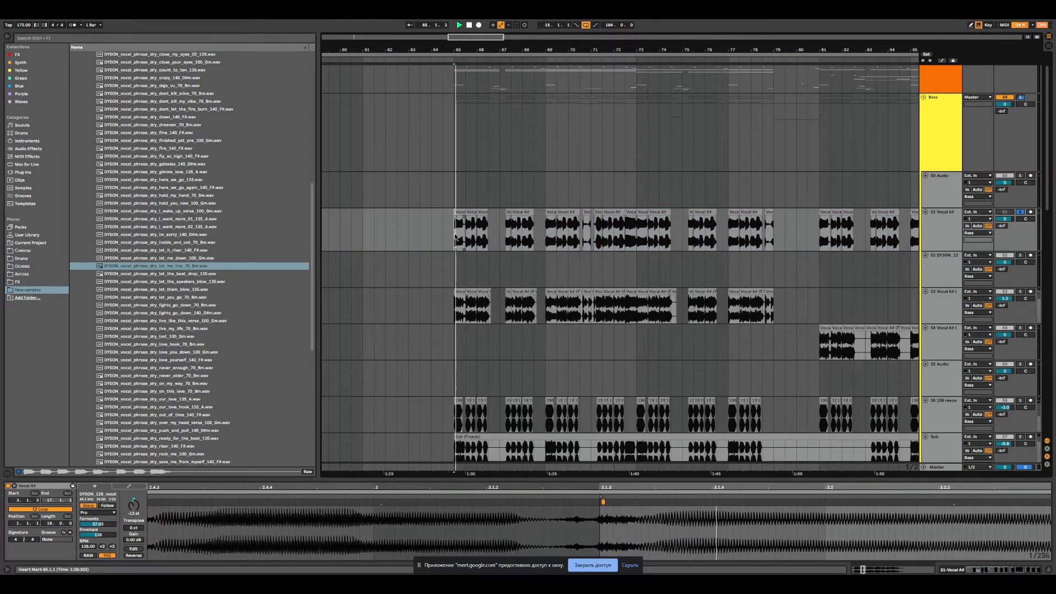
- Unsolo 51 Vocal A#, reactivate its VOCAL BASS rack and switch off the individual devices inside it
click(1020, 212)
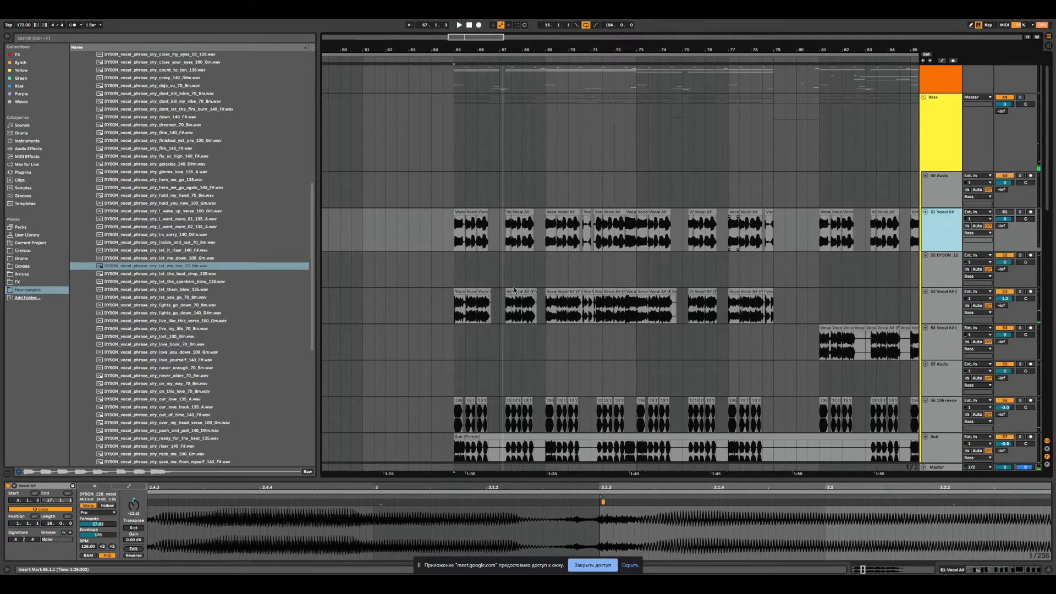
click(953, 226)
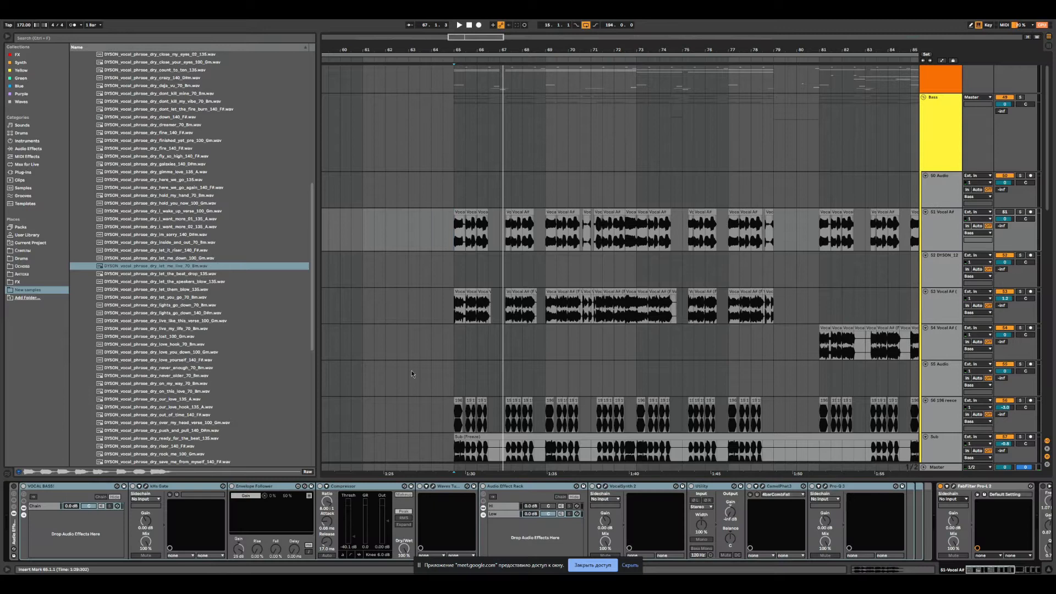
click(24, 487)
click(24, 486)
click(132, 487)
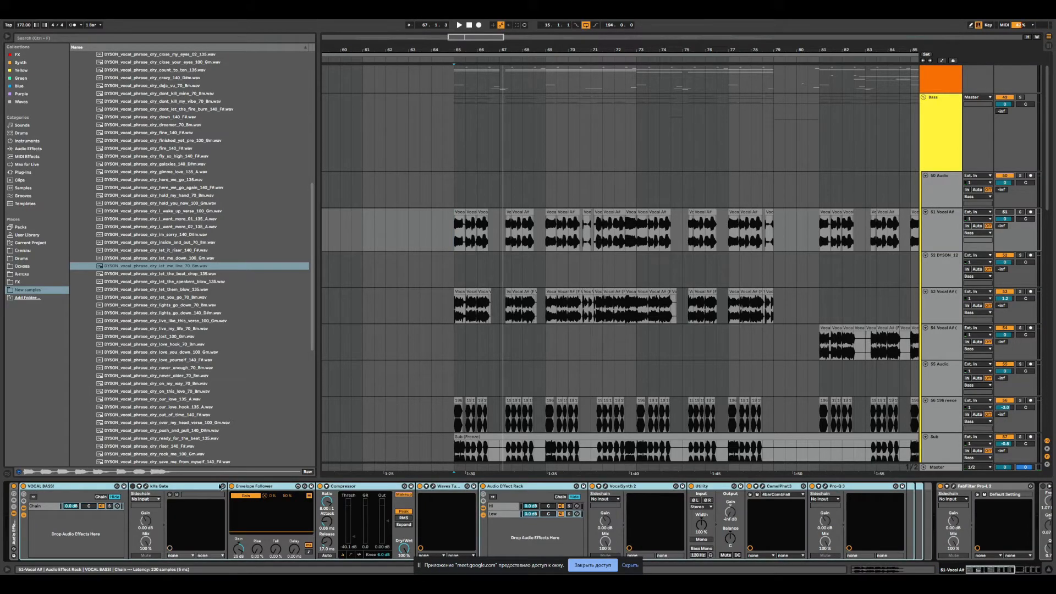
click(232, 486)
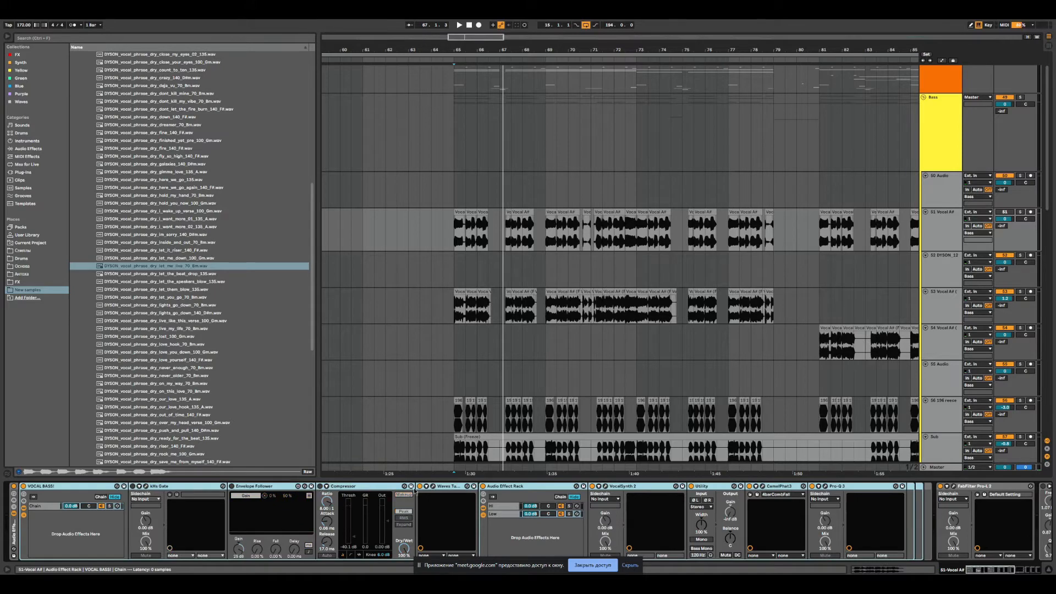
click(483, 486)
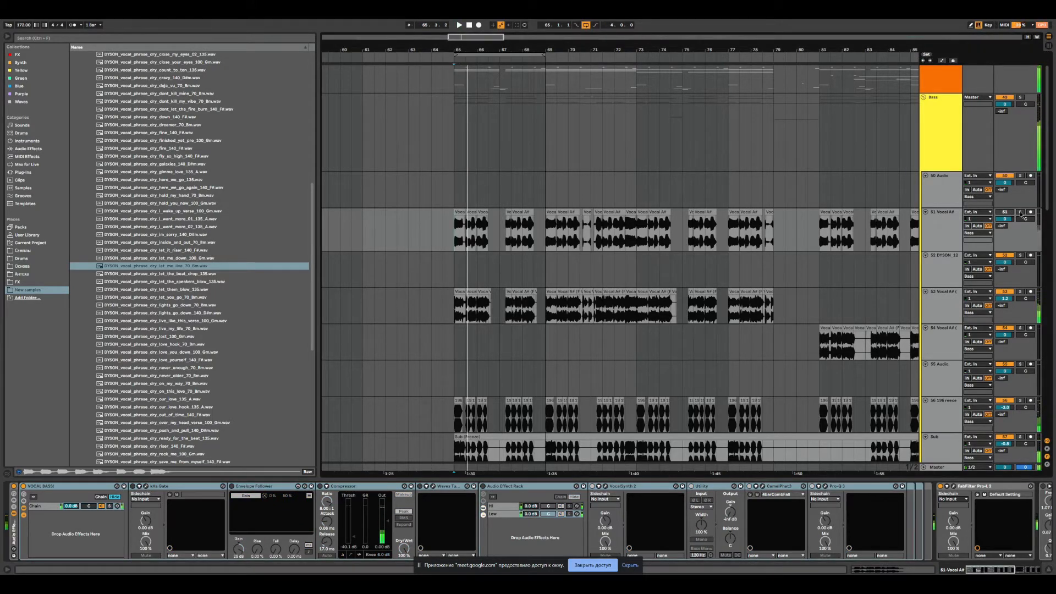
- Solo 51 Vocal A# and inspect the kHs Gate plug-in's settings while looping bars 65 to 69
click(1020, 213)
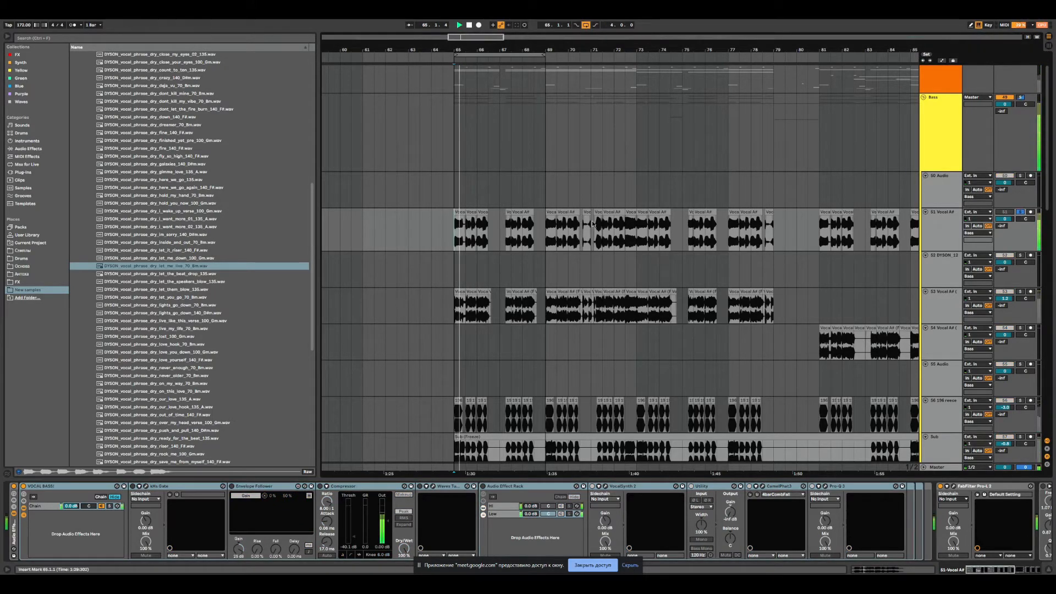
click(145, 486)
drag(425, 164, 396, 176)
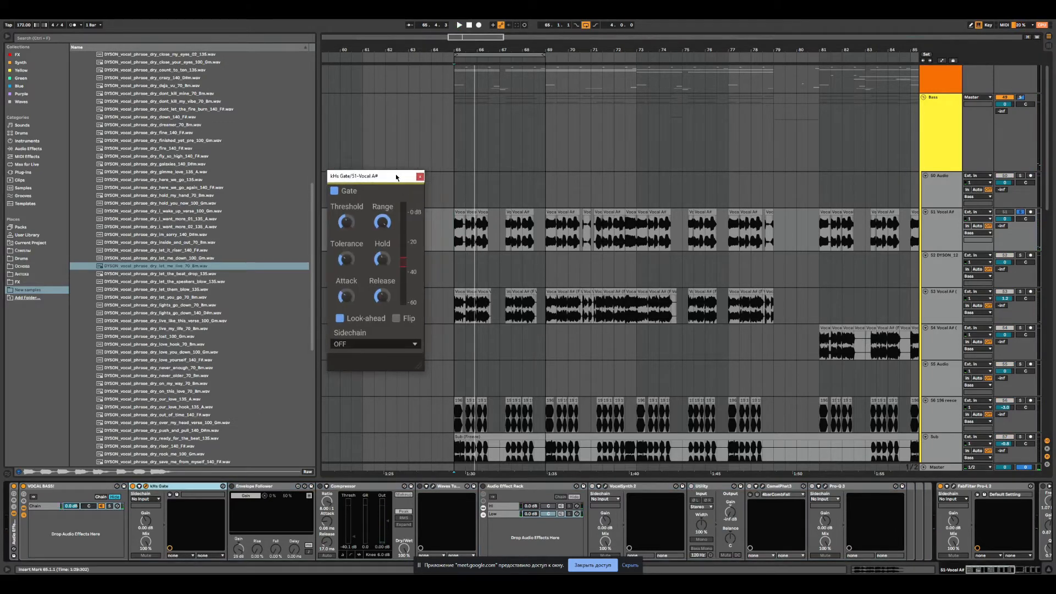
drag(452, 48, 451, 68)
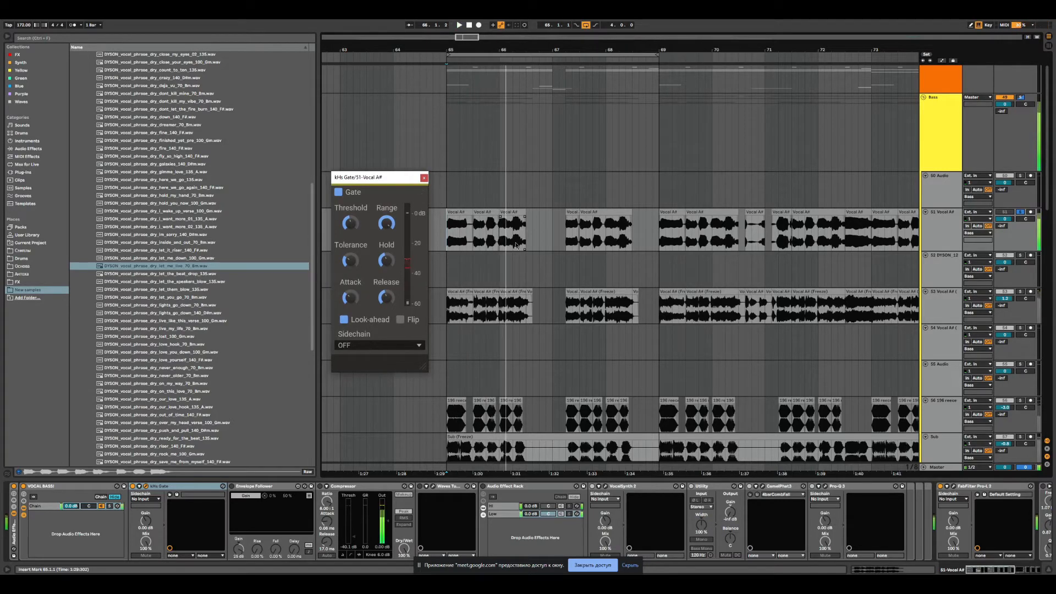
click(423, 177)
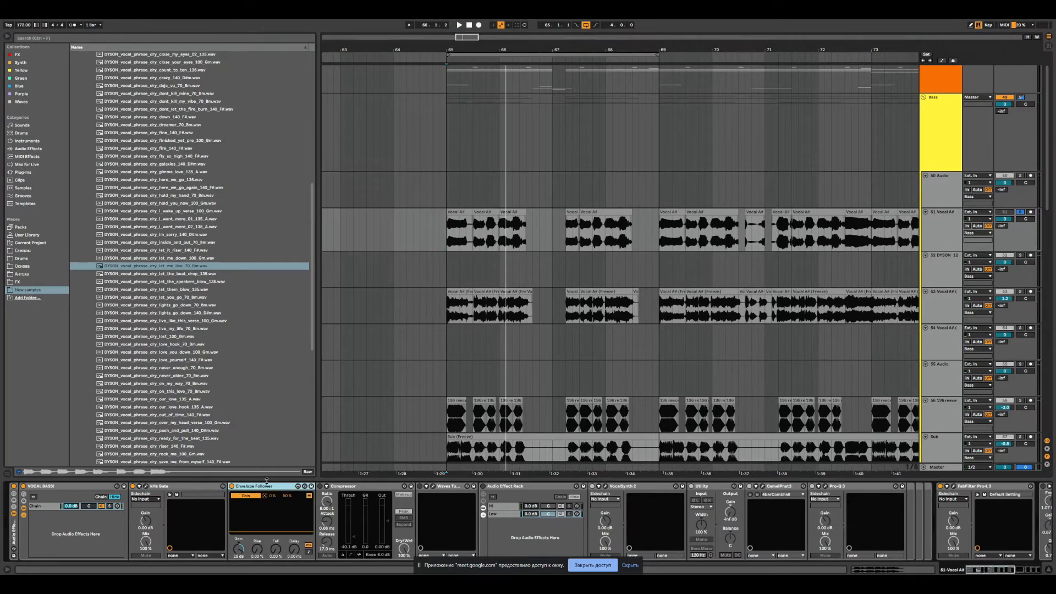
- Examine the Envelope Follower's list of mapped parameters, including Gain and Mix
click(309, 495)
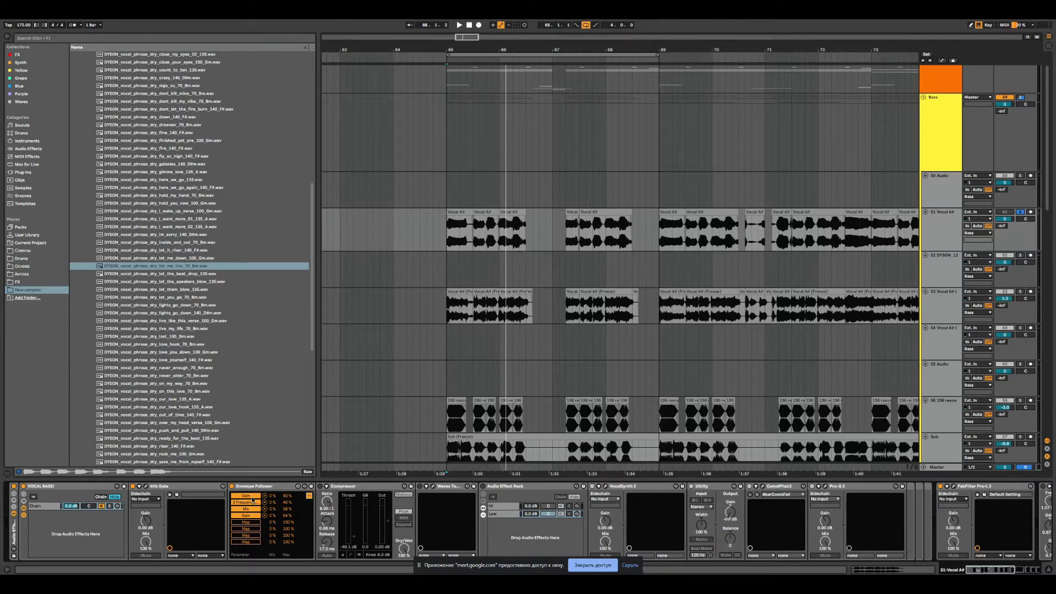
click(306, 497)
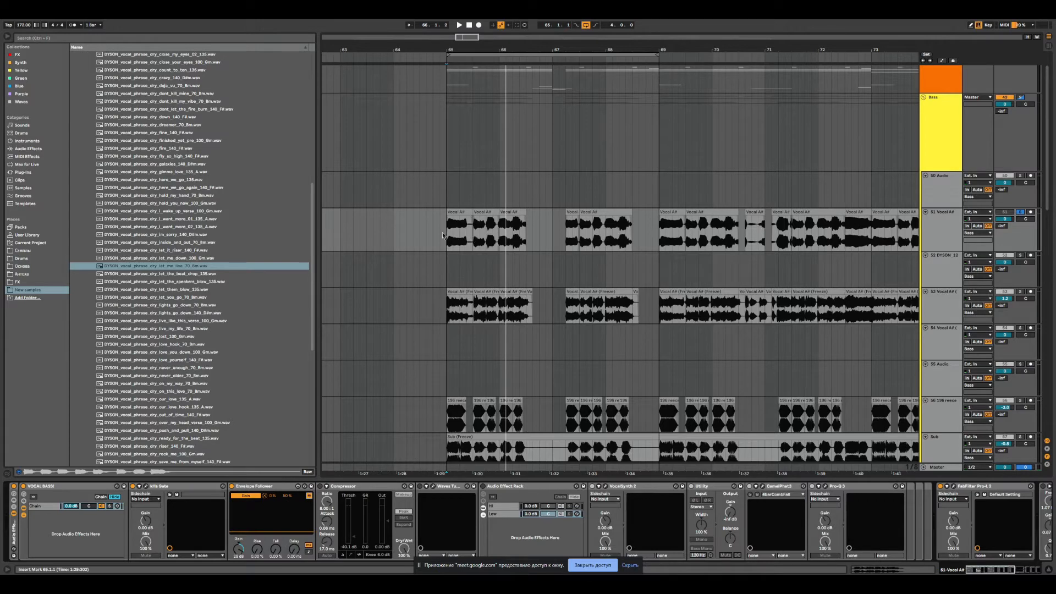
- Stop playback and review the Envelope Follower's parameter mappings once more
key(space)
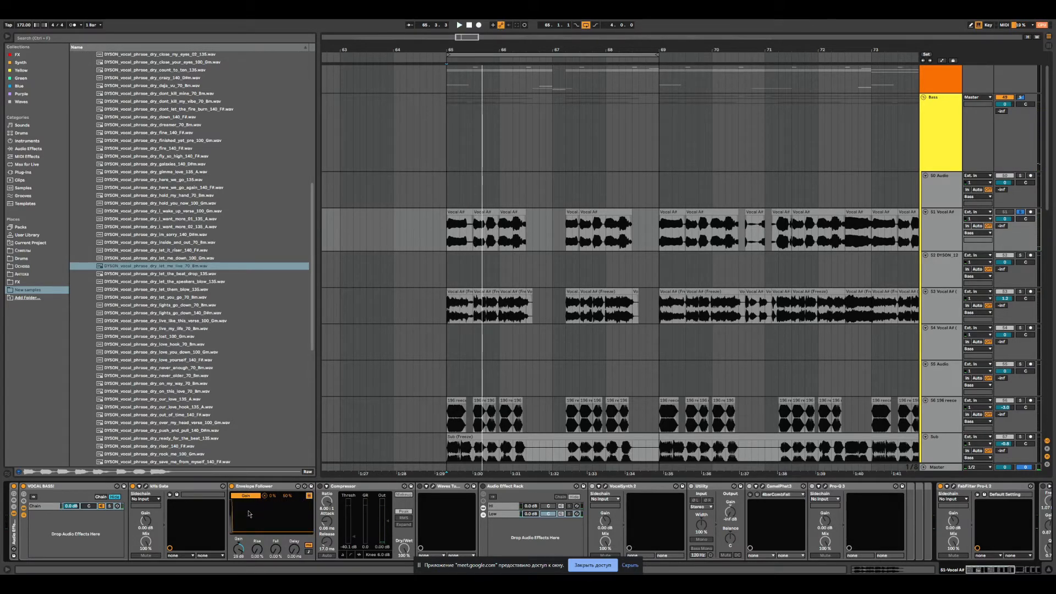
click(309, 496)
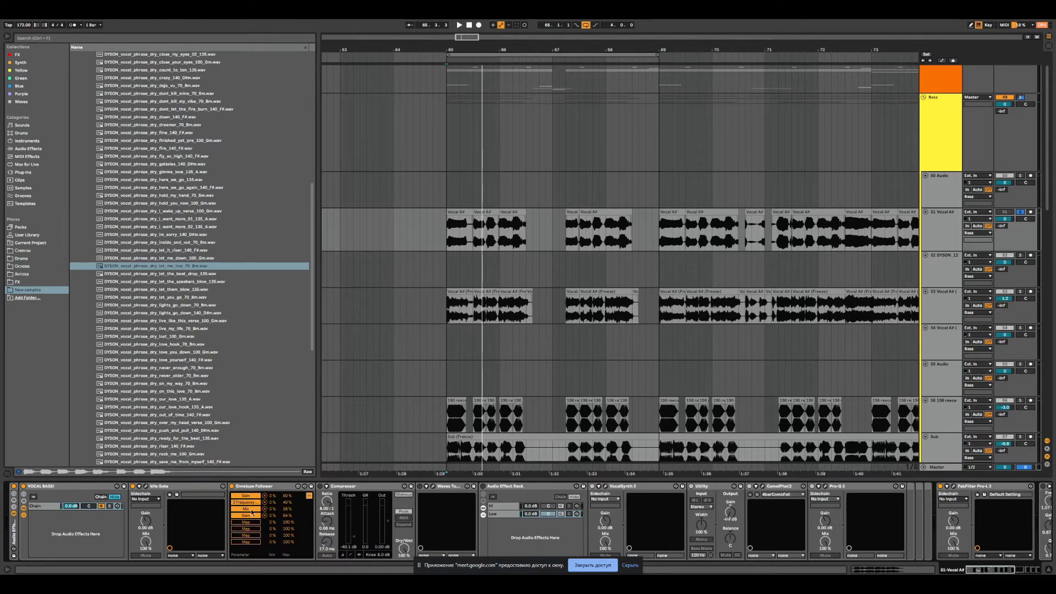
click(309, 496)
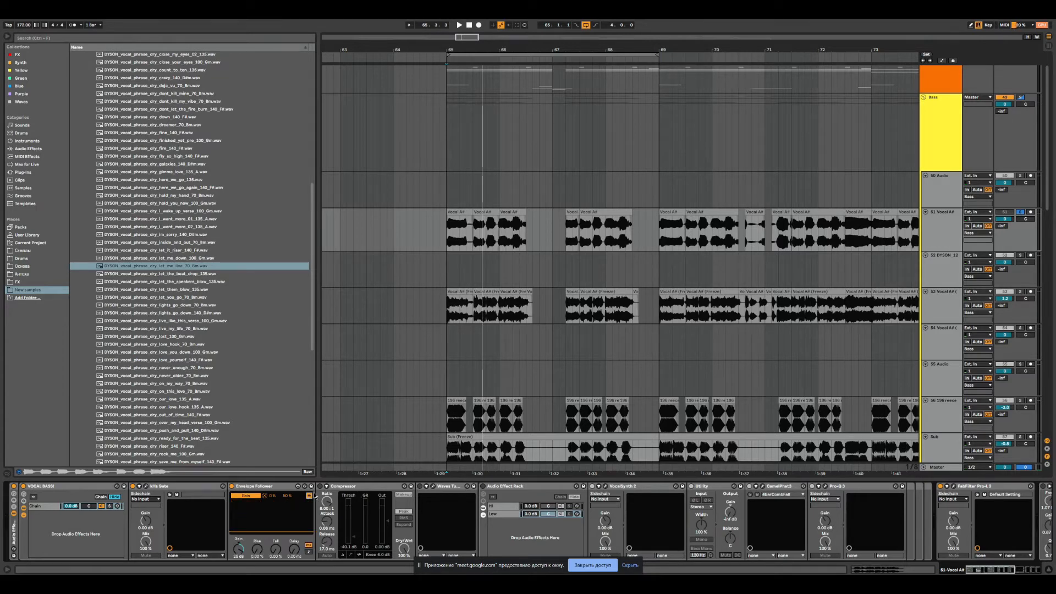
click(255, 487)
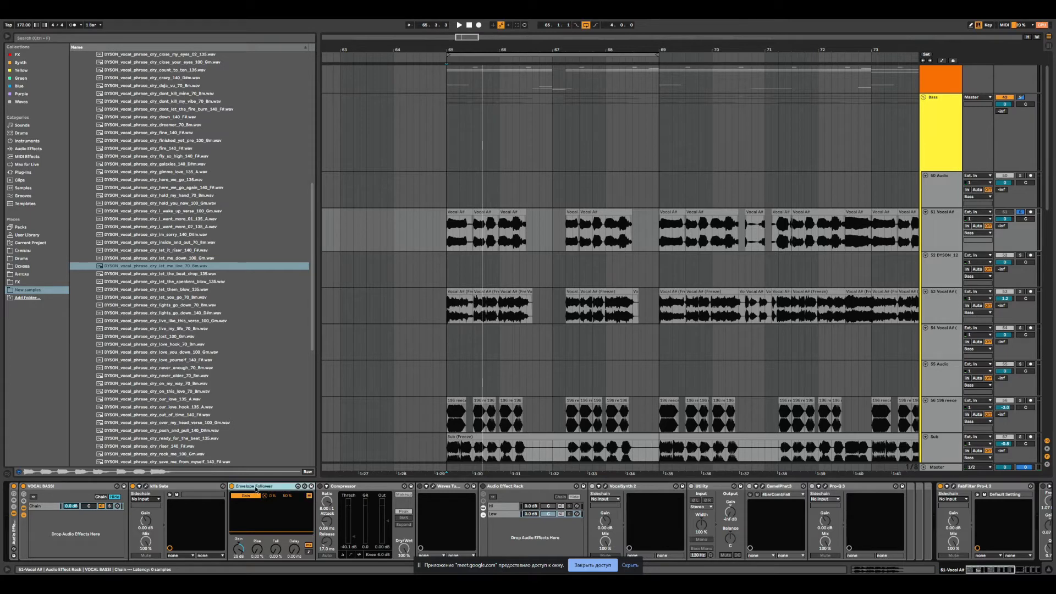
- Switch on the Compressor in the VOCAL BASS rack and play the vocal from bar 65 through it
click(445, 229)
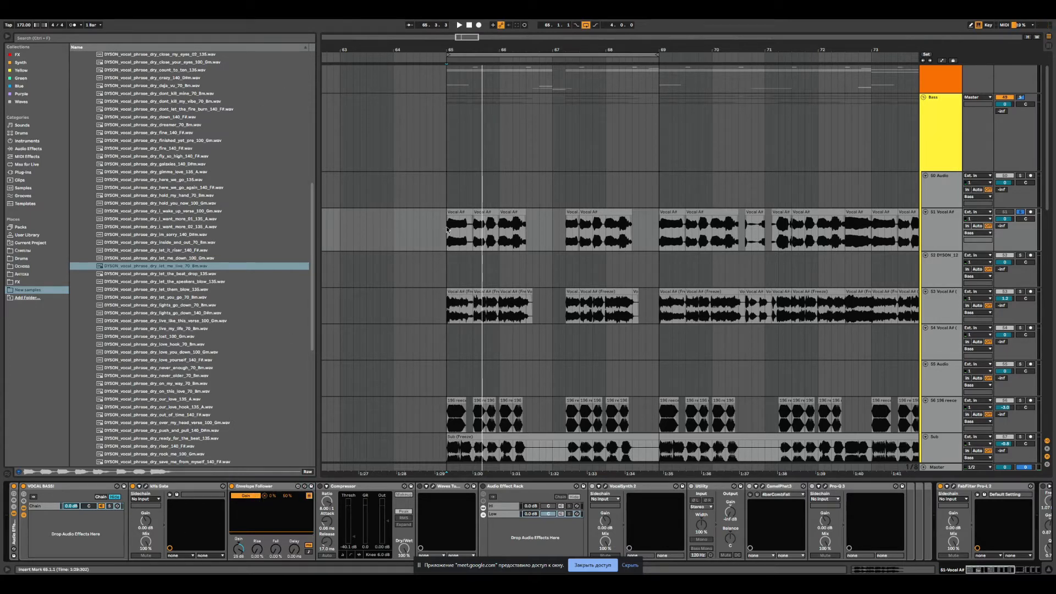
click(320, 486)
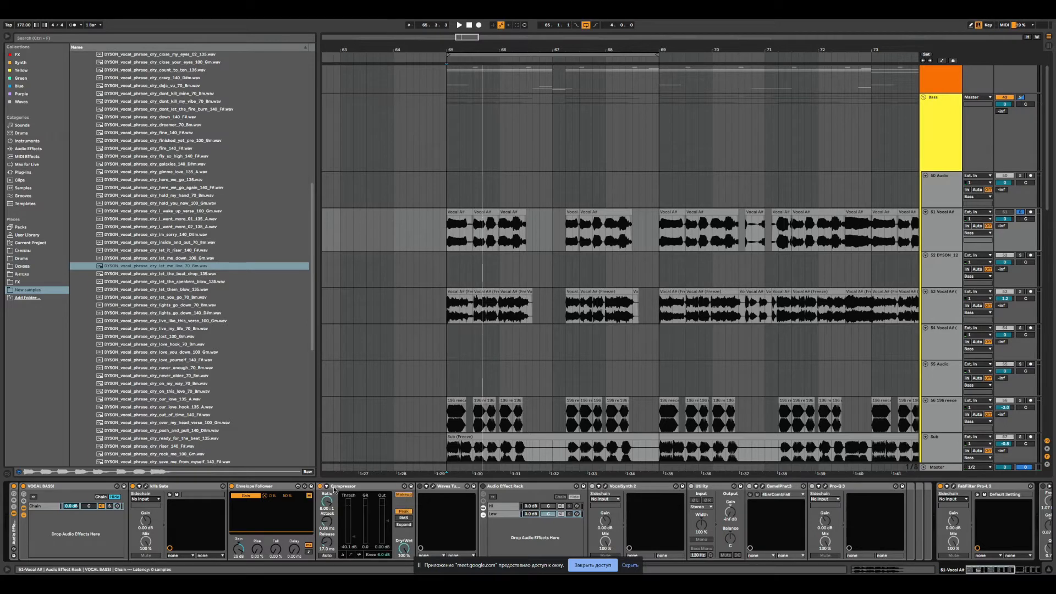
key(space)
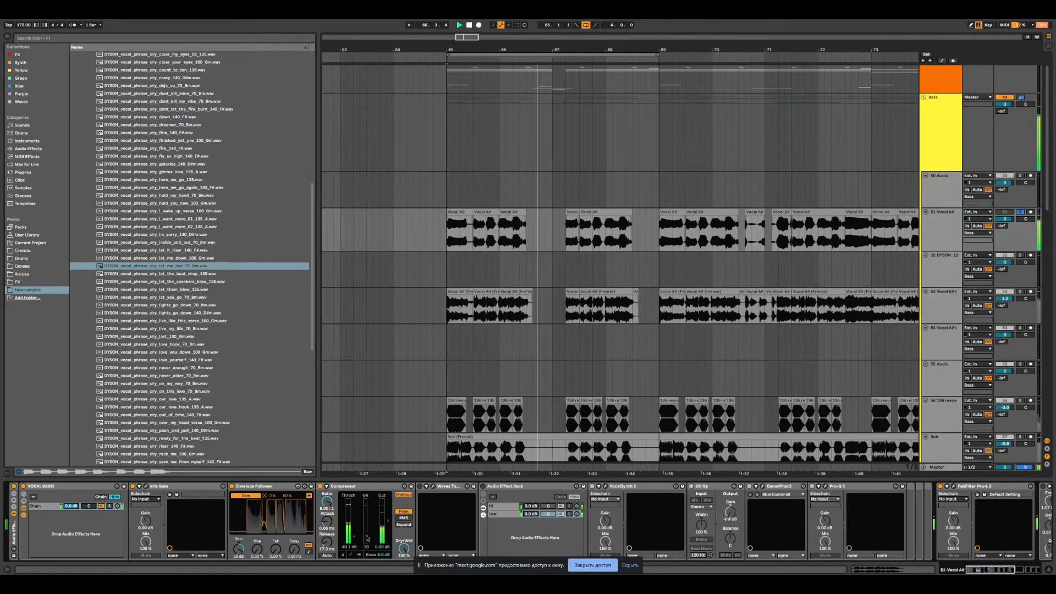
scroll(328, 484, right, 3)
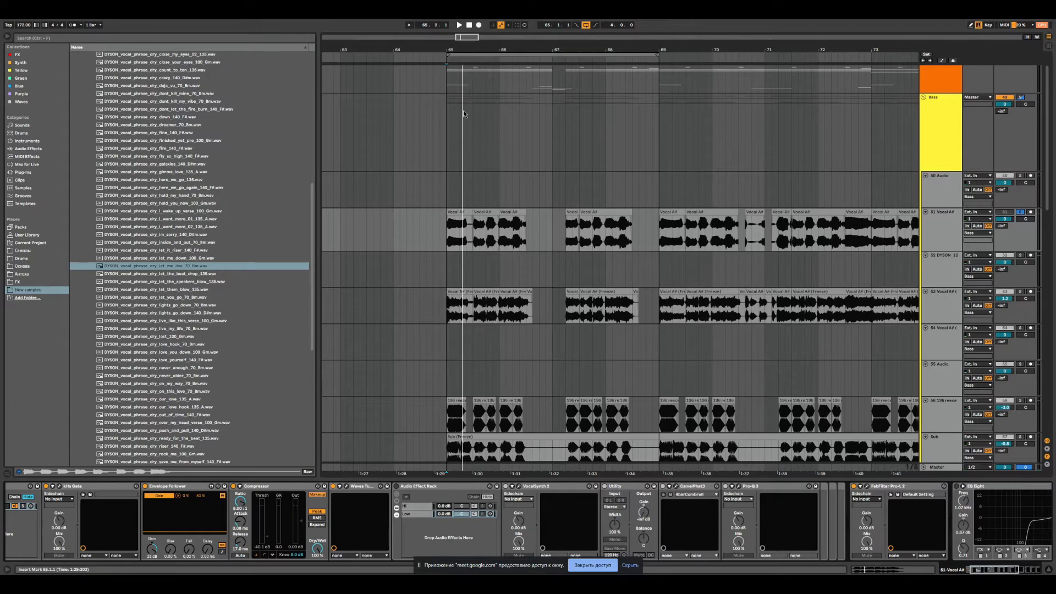
- Inspect Waves Tune Real-Time's Natural Minor pitch correction while playing the vocal from the first 51 Vocal A# clip
drag(449, 48, 450, 58)
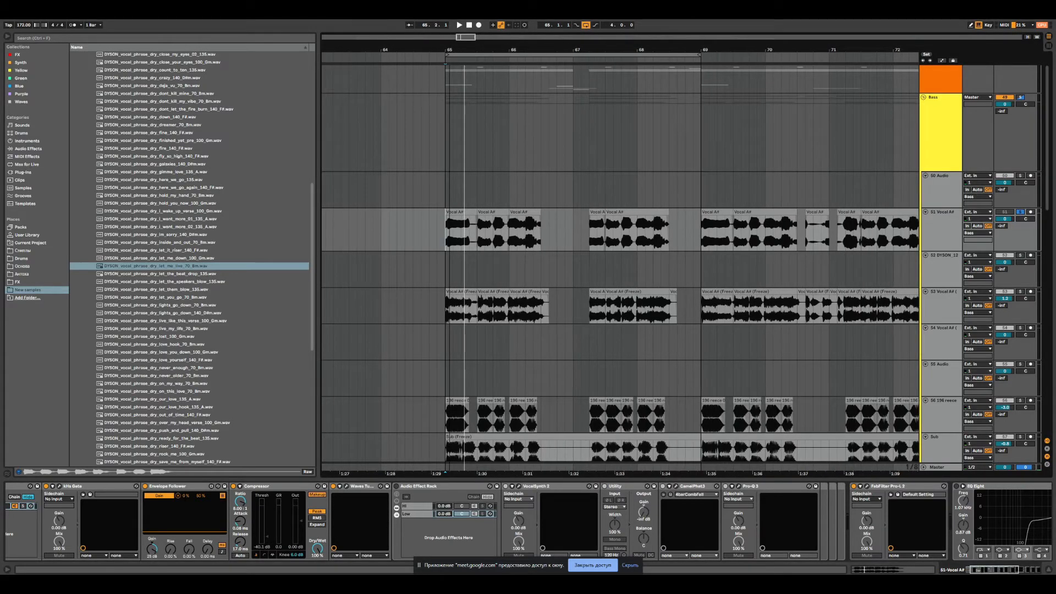
click(457, 214)
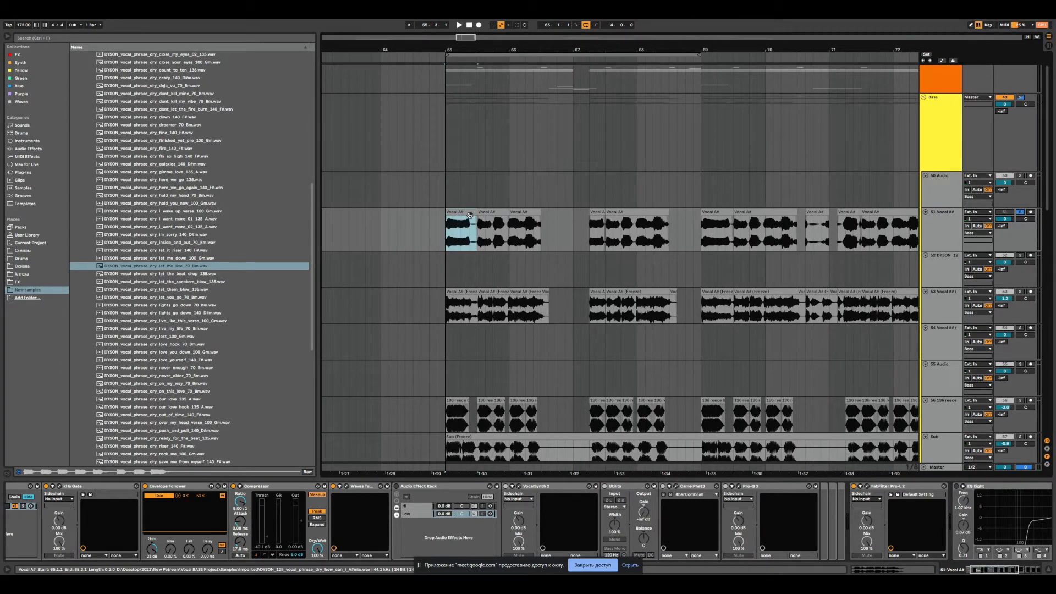
click(346, 486)
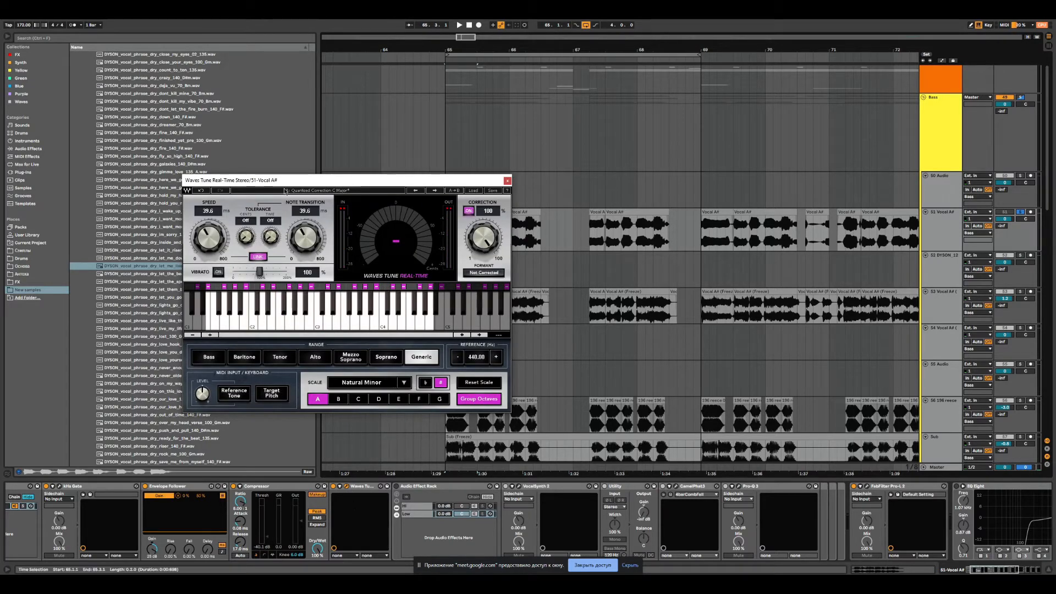
drag(206, 187, 222, 201)
drag(394, 193, 450, 283)
key(space)
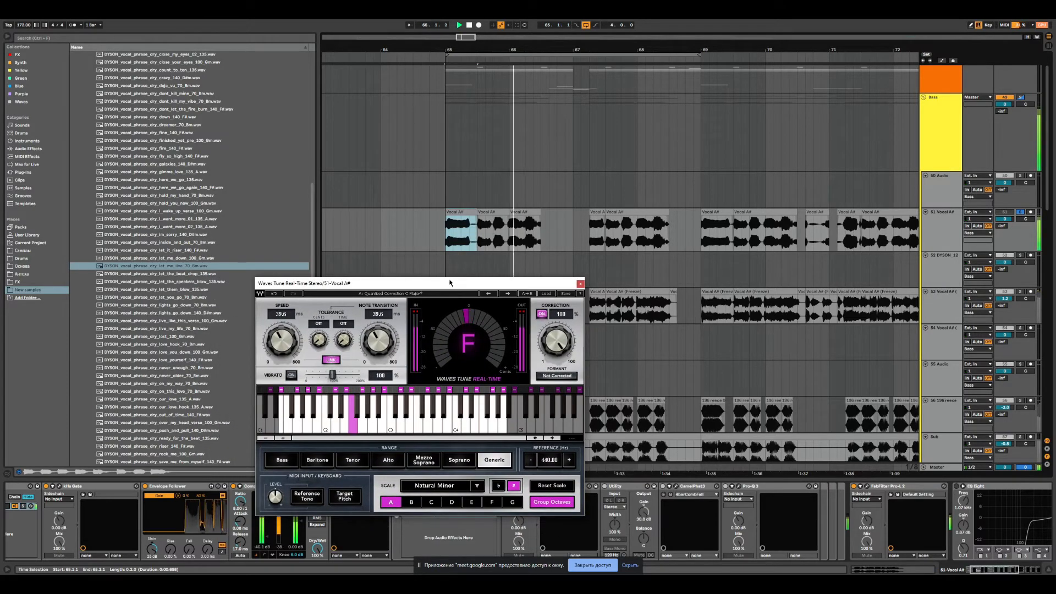
key(Escape)
key(space)
- Select the nested Audio Effect Rack following Waves Tune Real-Time and play the vocal from bar 65
click(418, 487)
click(419, 487)
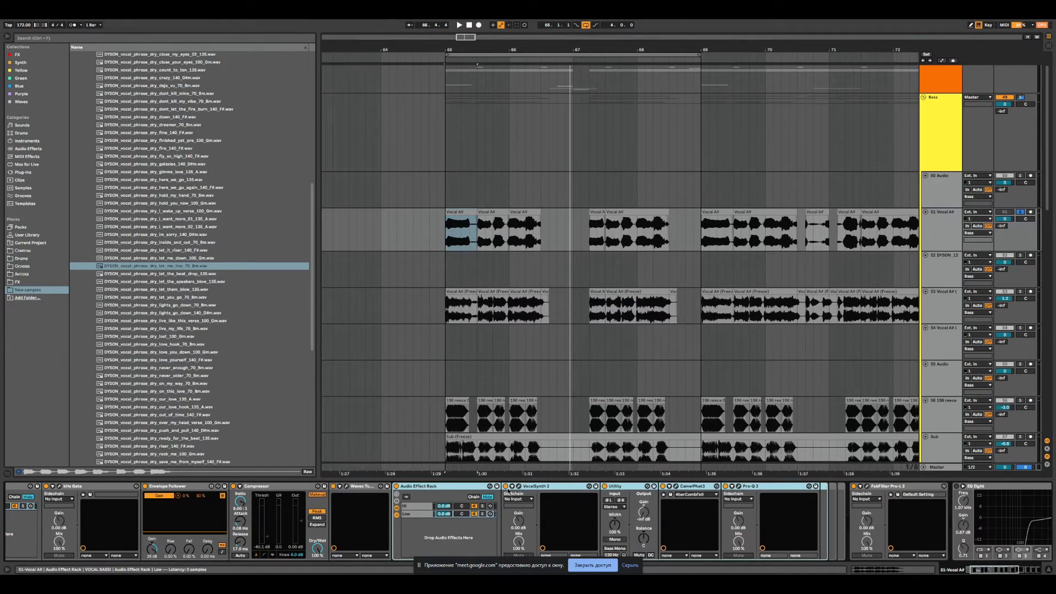
click(444, 232)
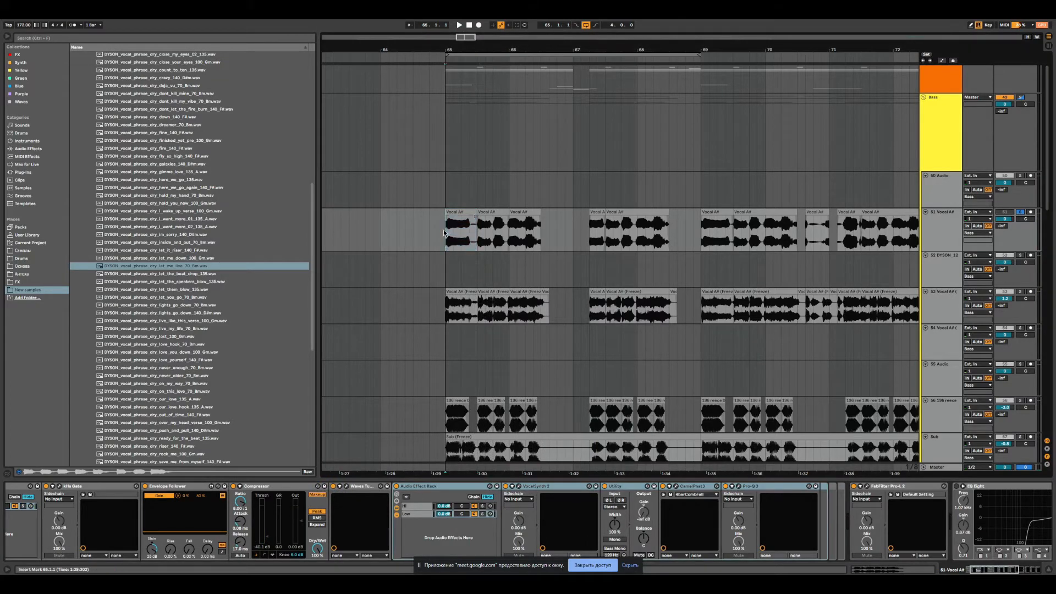
key(space)
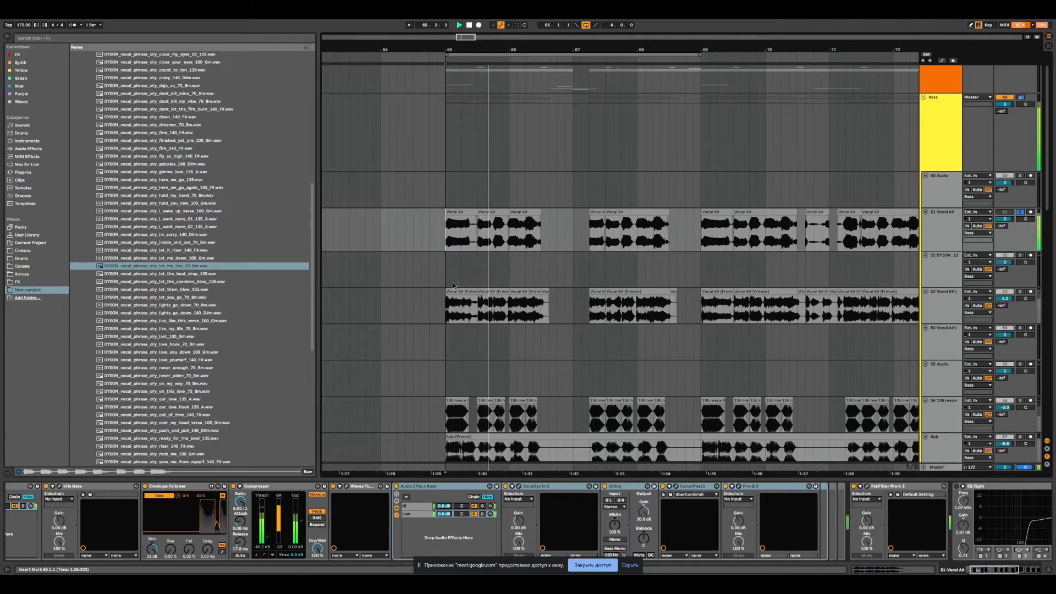
- Solo the nested rack's Hi chain and look through its devices, from VocalSynth 2 to Pro-Q 3
click(418, 506)
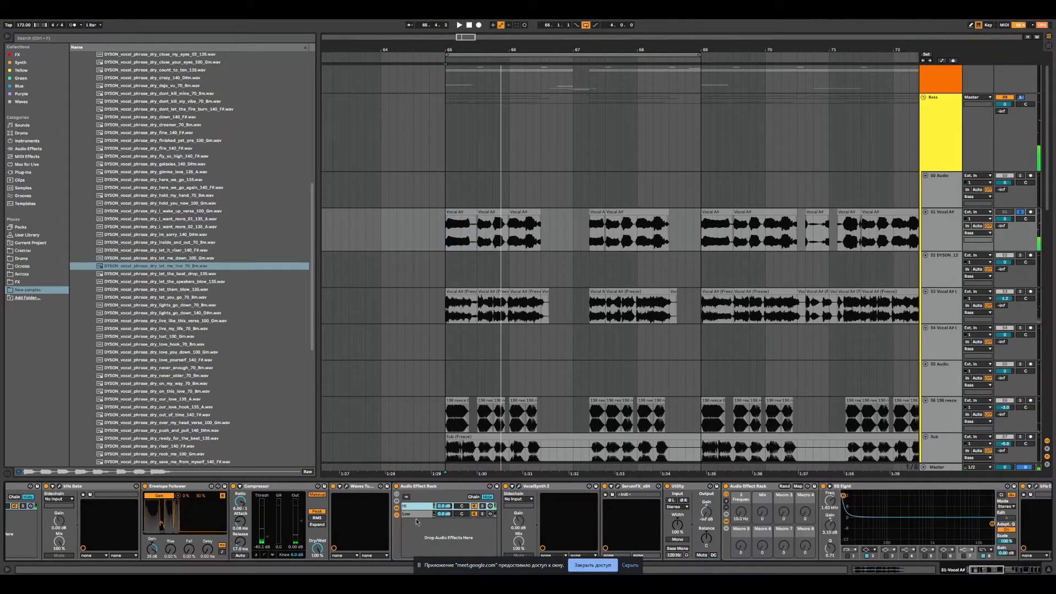
click(414, 514)
click(419, 507)
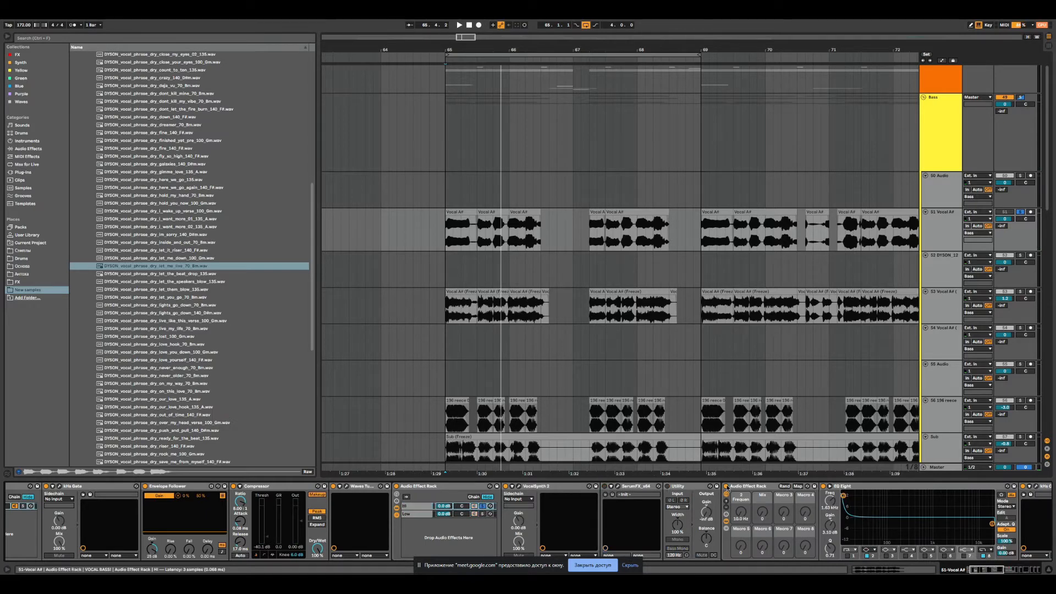
drag(981, 570, 999, 570)
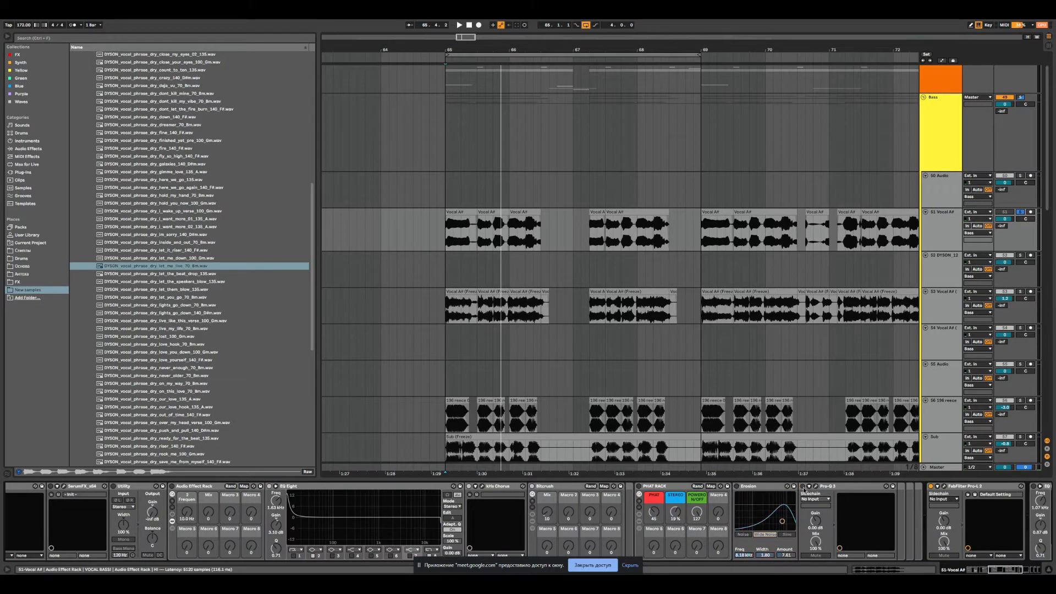
drag(1010, 571, 969, 569)
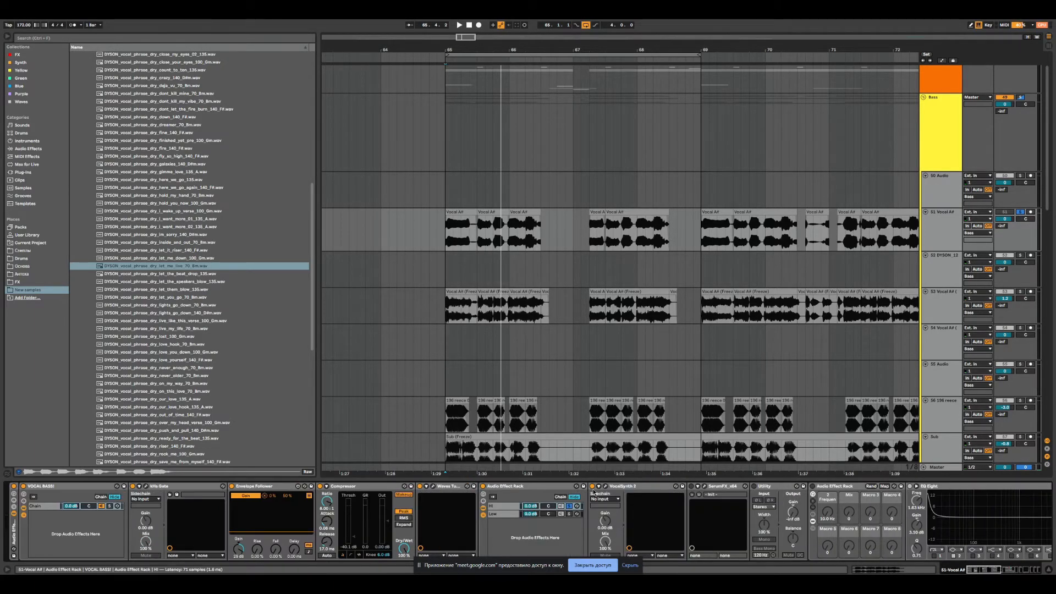
- Play the soloed Hi chain from bar 65 and open the VocalSynth 2 plug-in
click(438, 225)
click(445, 224)
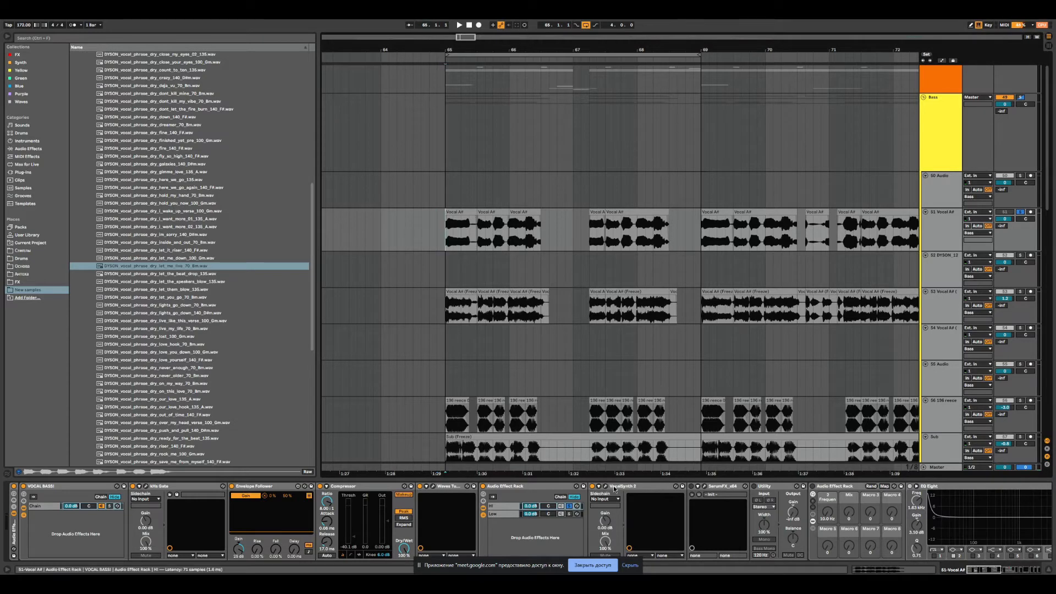
key(space)
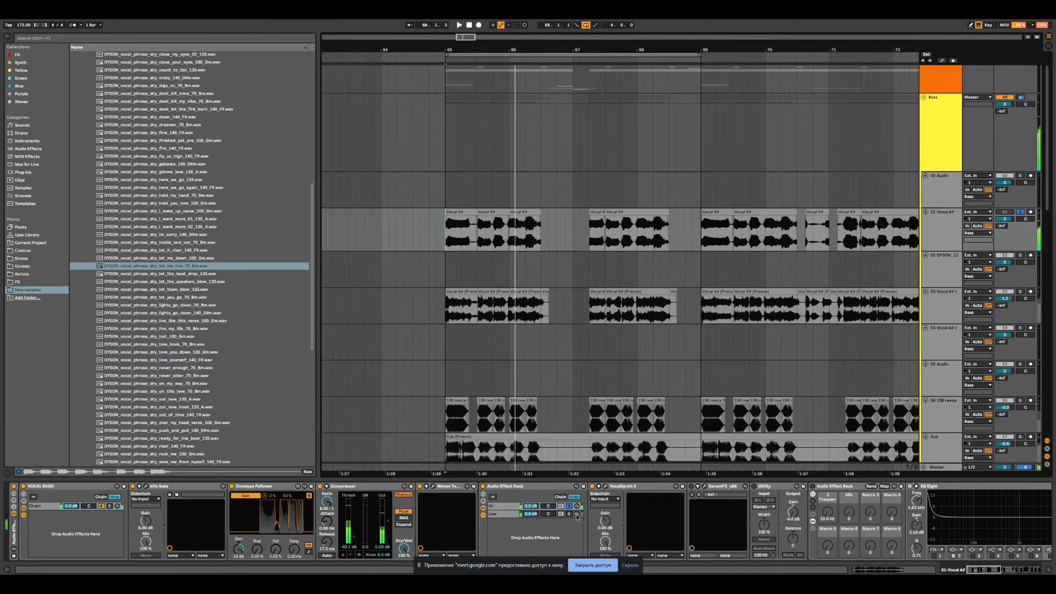
click(605, 487)
drag(407, 215, 760, 130)
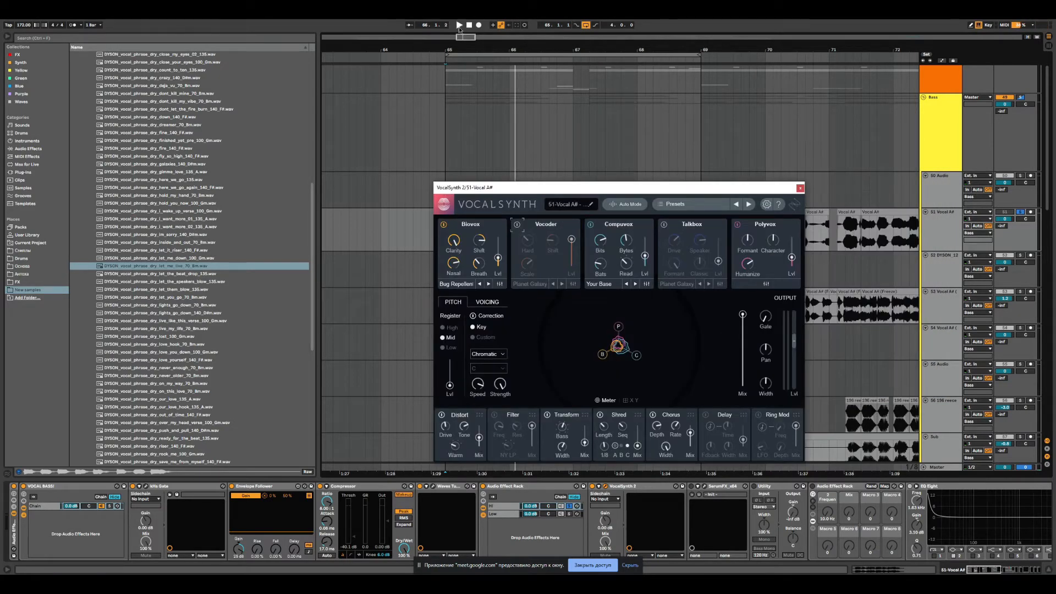
- Switch off VocalSynth 2's Biovox, Compuvox and Polyvox modules and audition the loop with only the Vocoder on
click(460, 26)
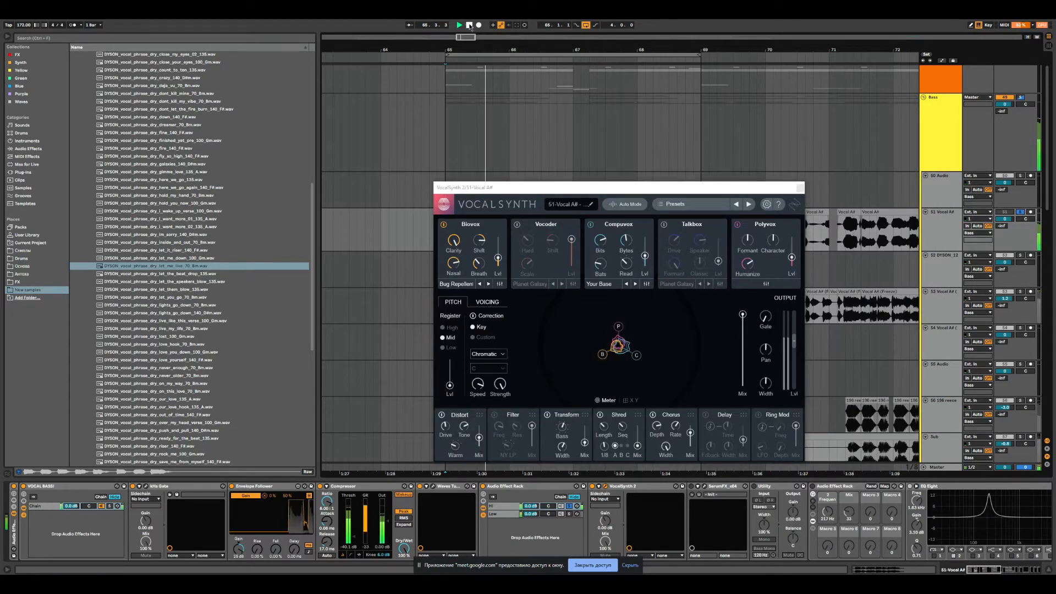
click(443, 224)
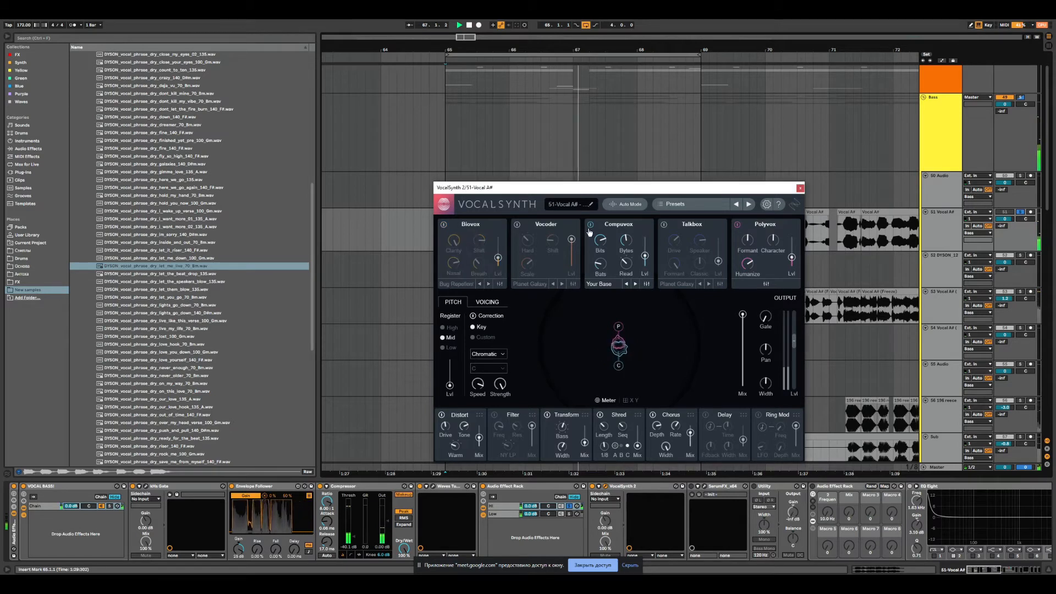
click(590, 225)
click(738, 224)
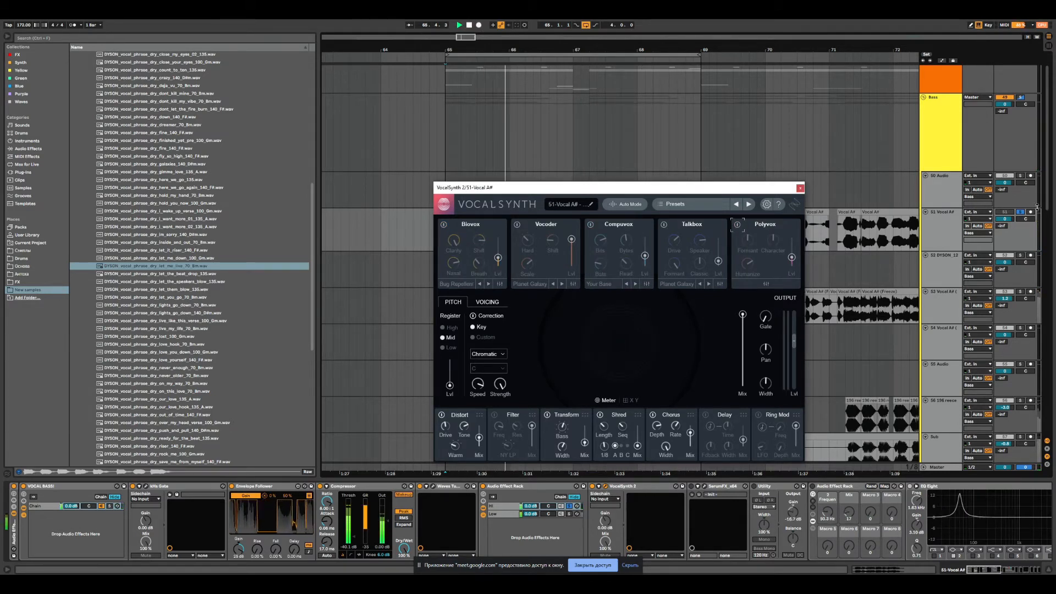
click(517, 225)
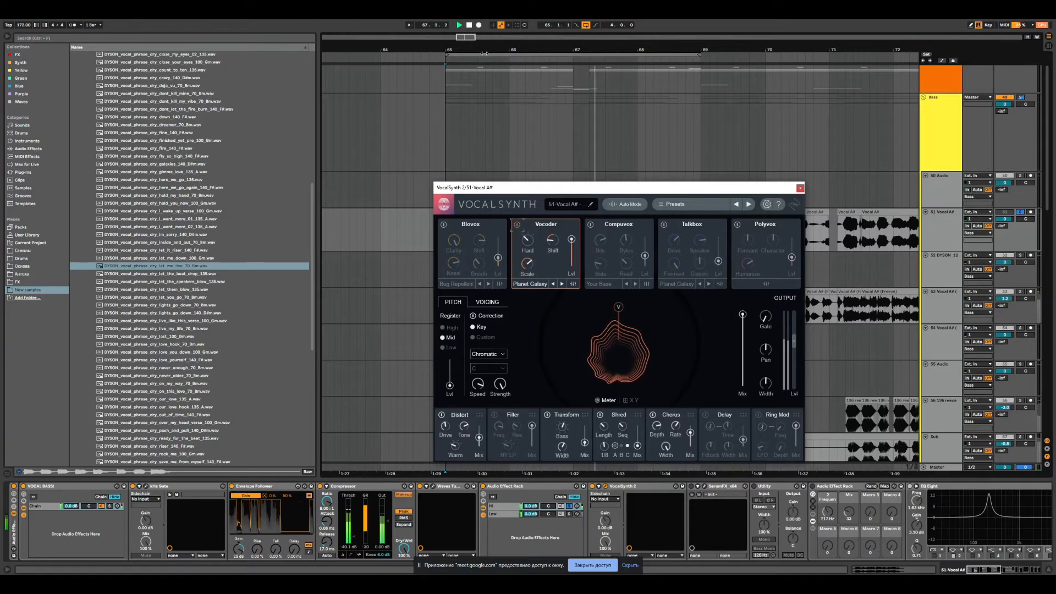
click(469, 26)
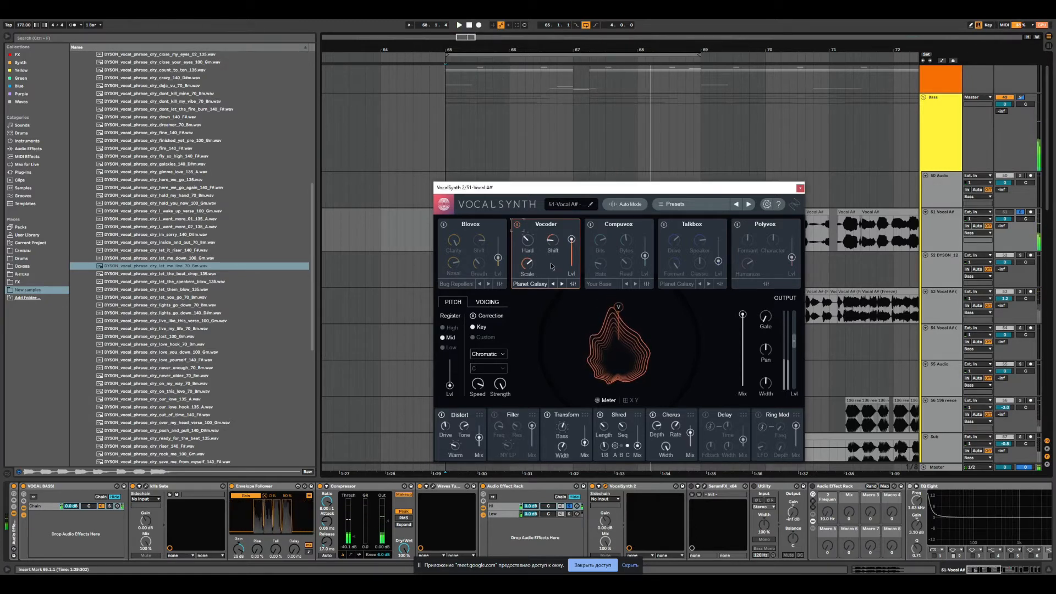
- Open the Vocoder's detailed Planet Galaxy synth settings and view the waveform choices for OSC 2
click(531, 284)
click(530, 284)
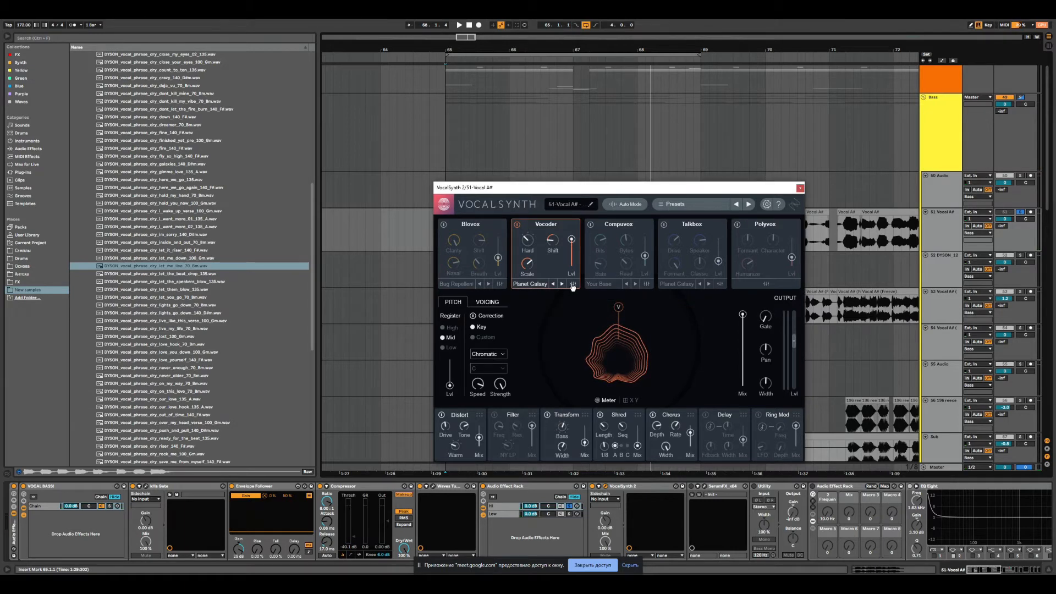
click(572, 285)
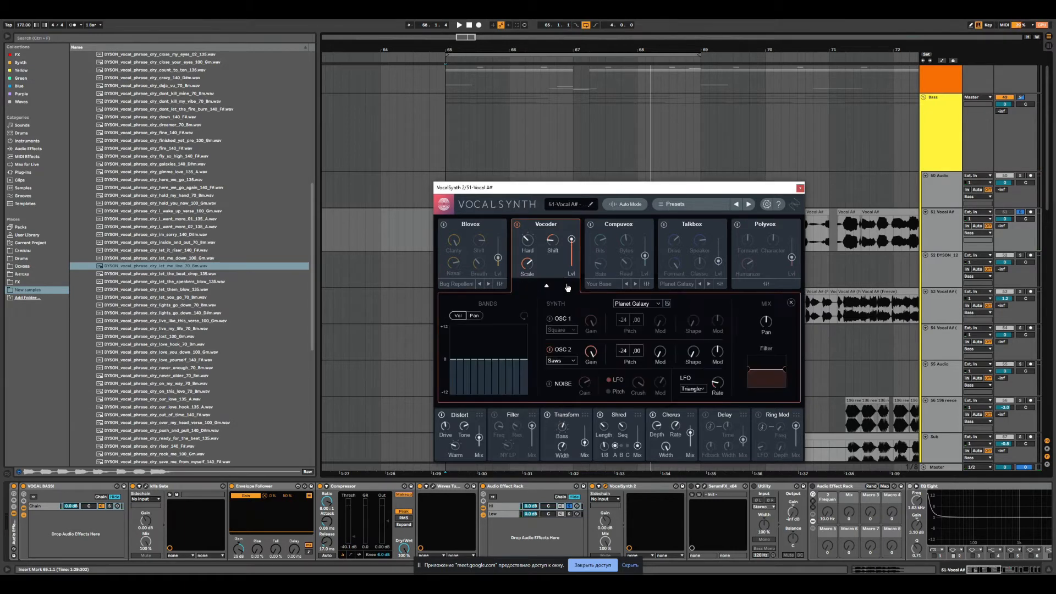
click(575, 363)
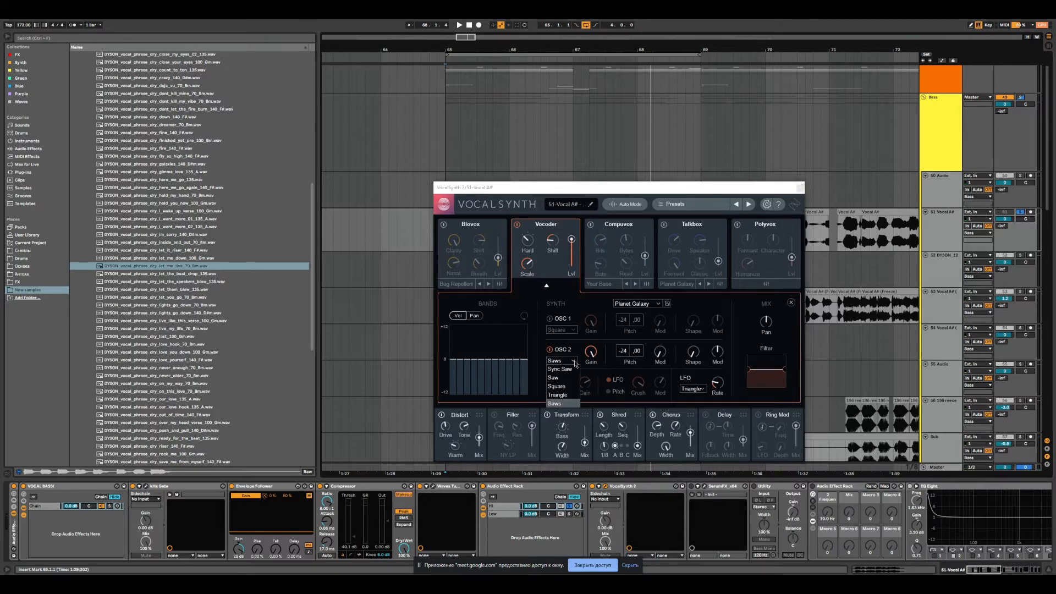
- Audition the Vocoder's OSC 2 at pitch 0 and return the pitch to -24 during playback
click(596, 355)
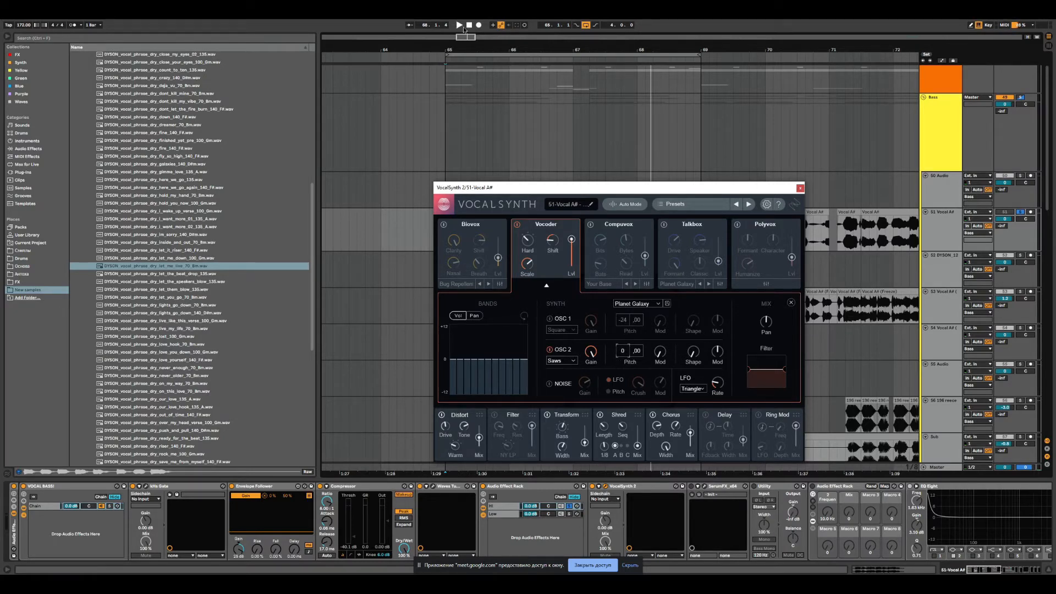
click(460, 25)
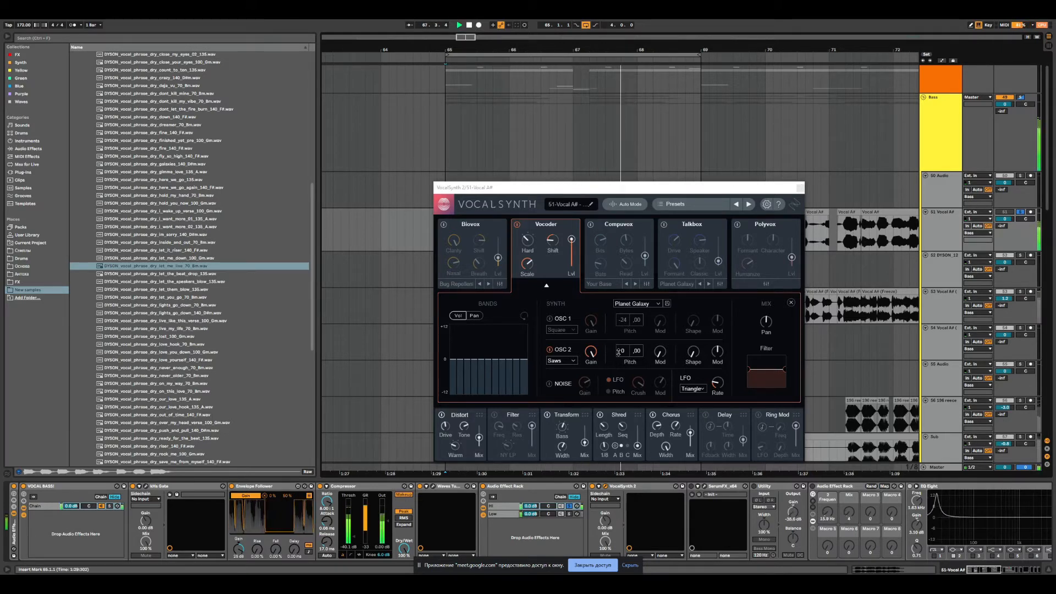
drag(623, 351, 616, 438)
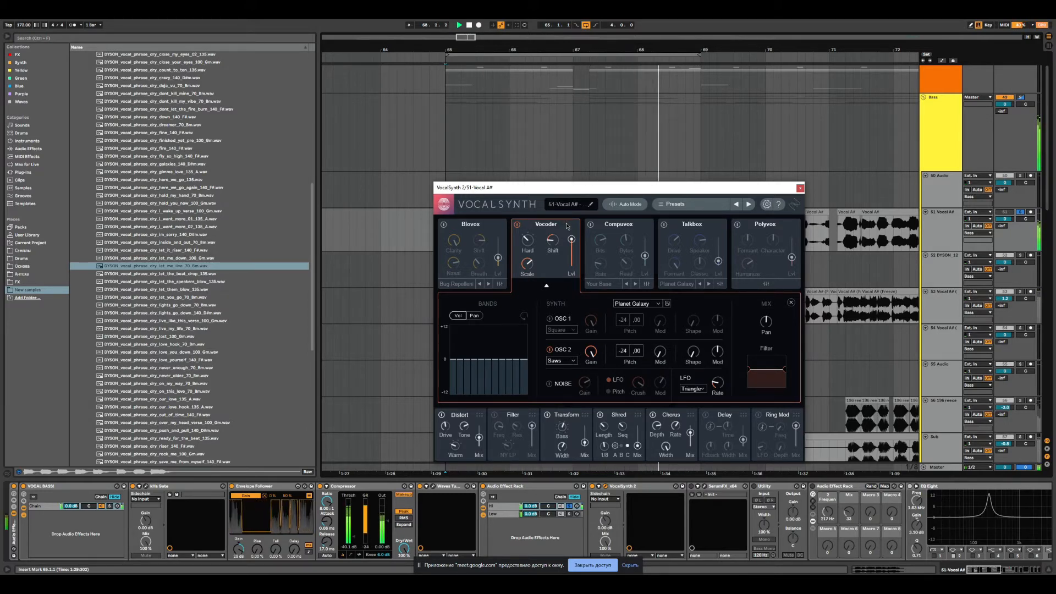
- Switch on the Biovox module alongside the Vocoder and raise its level to maximum
click(444, 224)
click(469, 25)
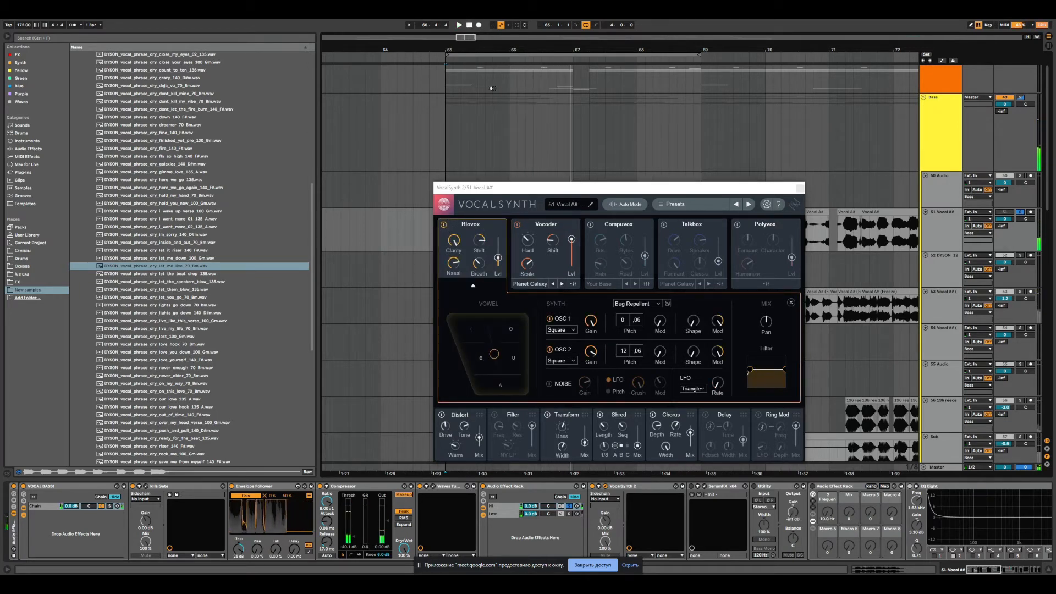
drag(497, 257, 498, 225)
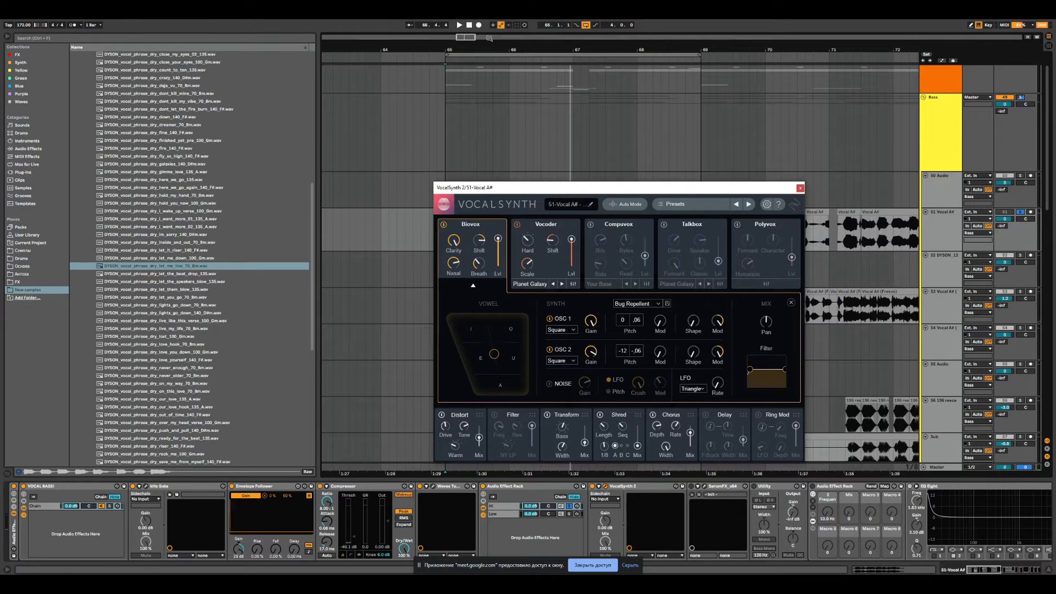
- During loop playback, lower the Biovox level to about half and add the Compuvox at level 42.4 and the Talkbox at 21.2
click(460, 25)
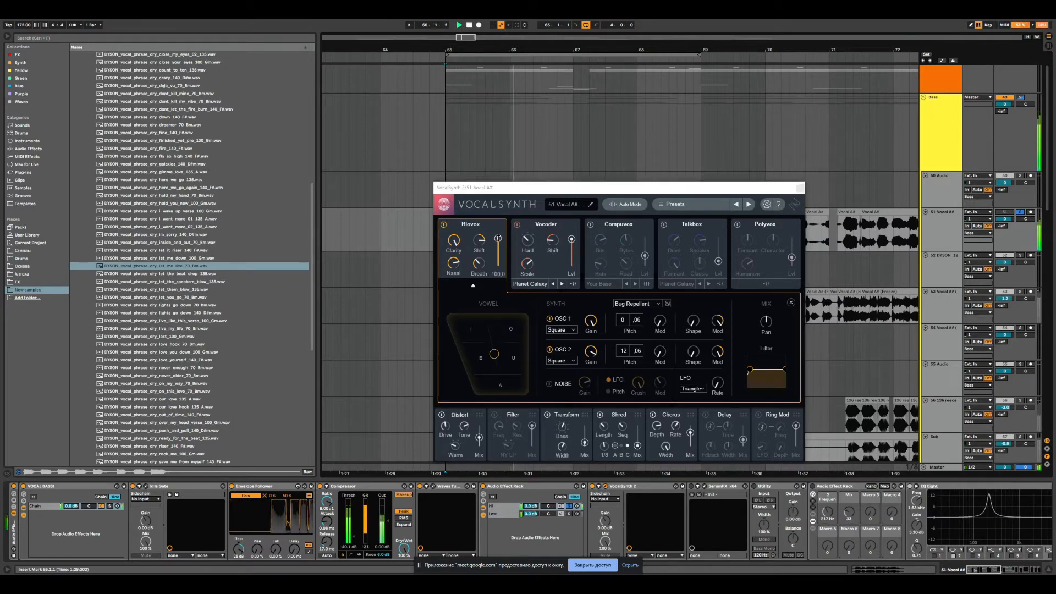
click(498, 239)
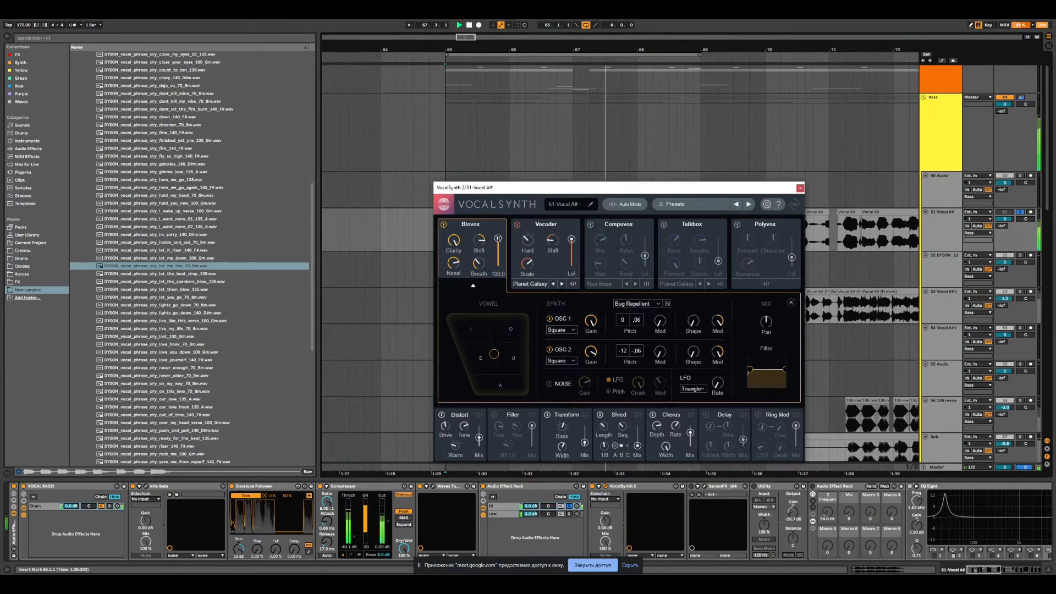
click(591, 225)
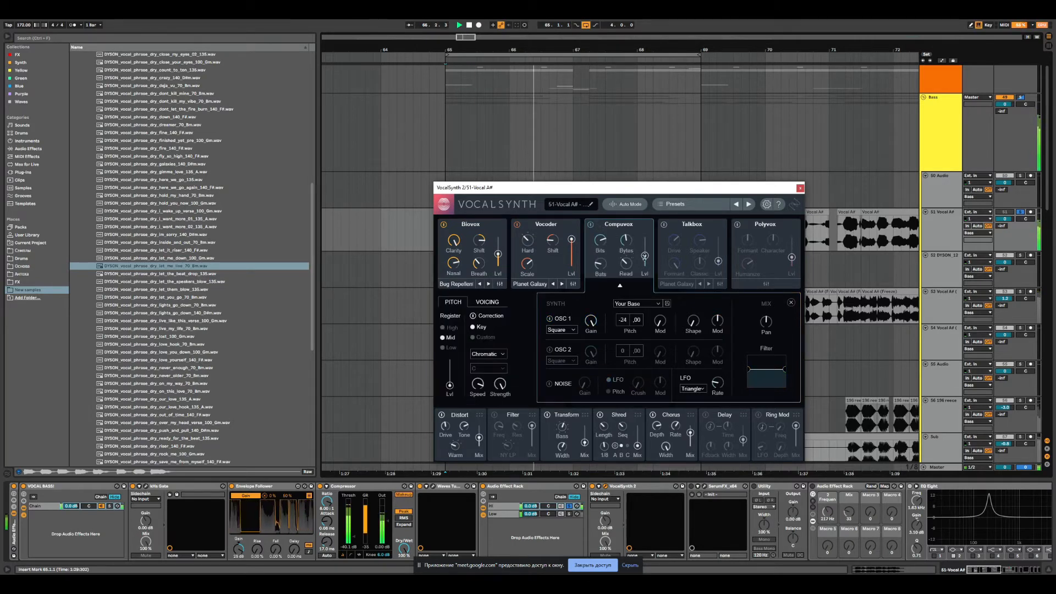
mouse_move(645, 255)
mouse_down()
mouse_move(645, 244)
mouse_move(646, 254)
mouse_up()
click(717, 263)
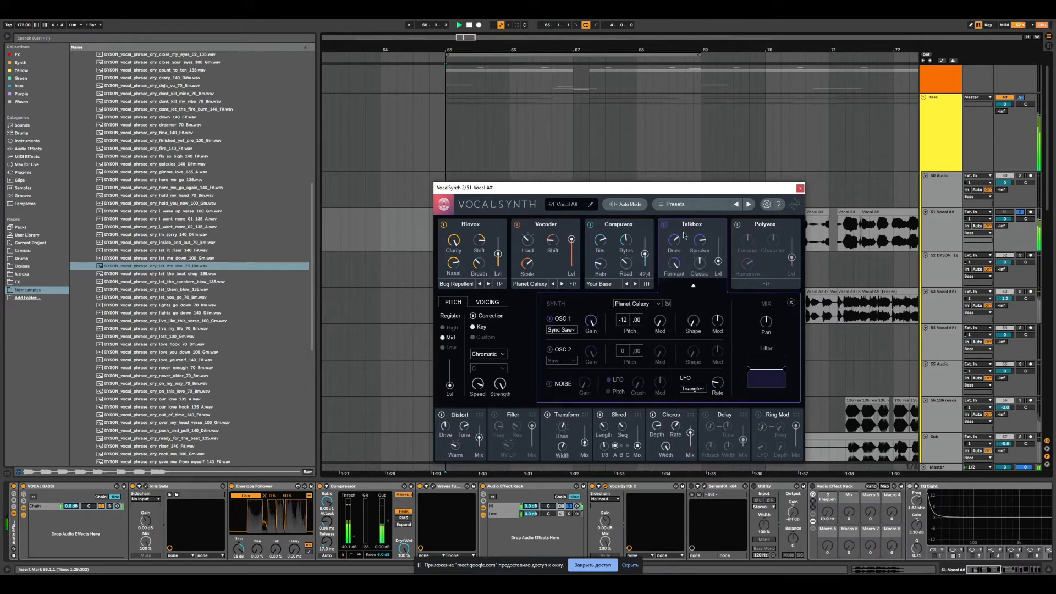
mouse_move(718, 262)
mouse_down()
mouse_move(719, 241)
mouse_move(716, 262)
mouse_up()
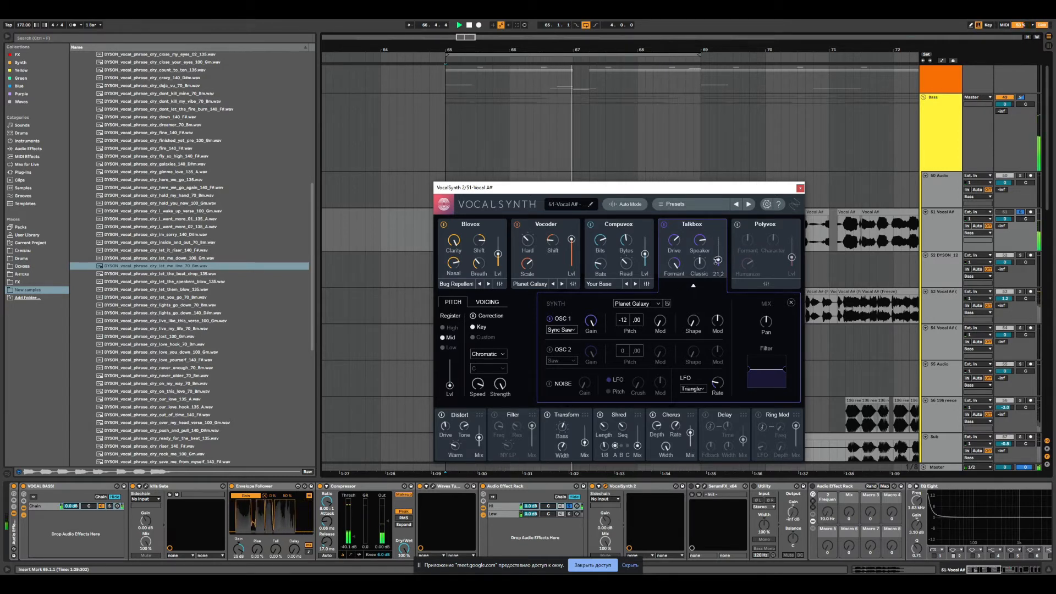
- Audition the Polyvox module at level 21.2 and switch it off again
click(738, 227)
mouse_move(792, 256)
mouse_down()
mouse_move(791, 238)
mouse_move(790, 259)
mouse_up()
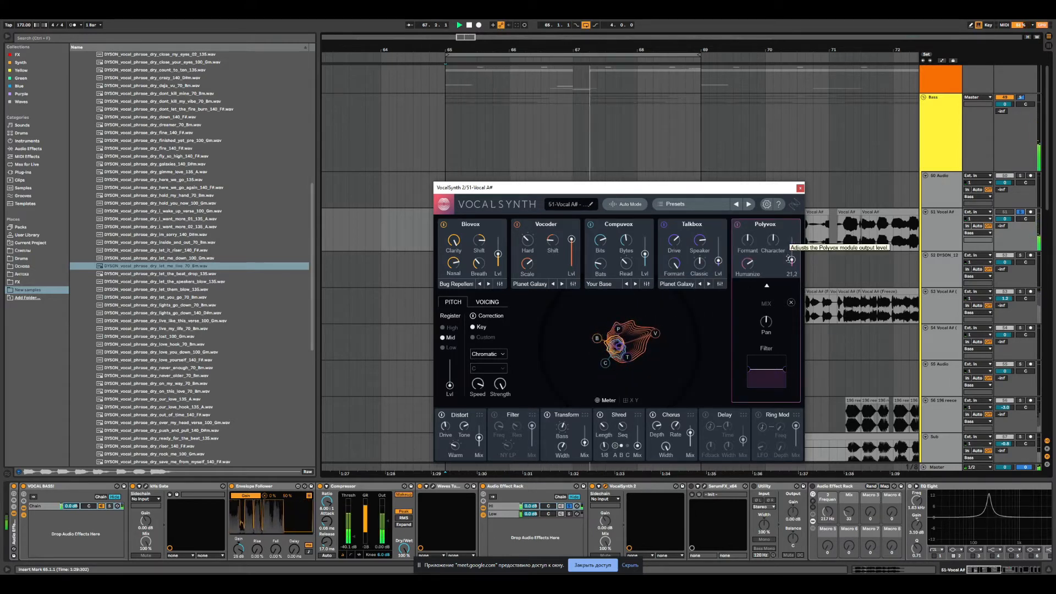
click(738, 227)
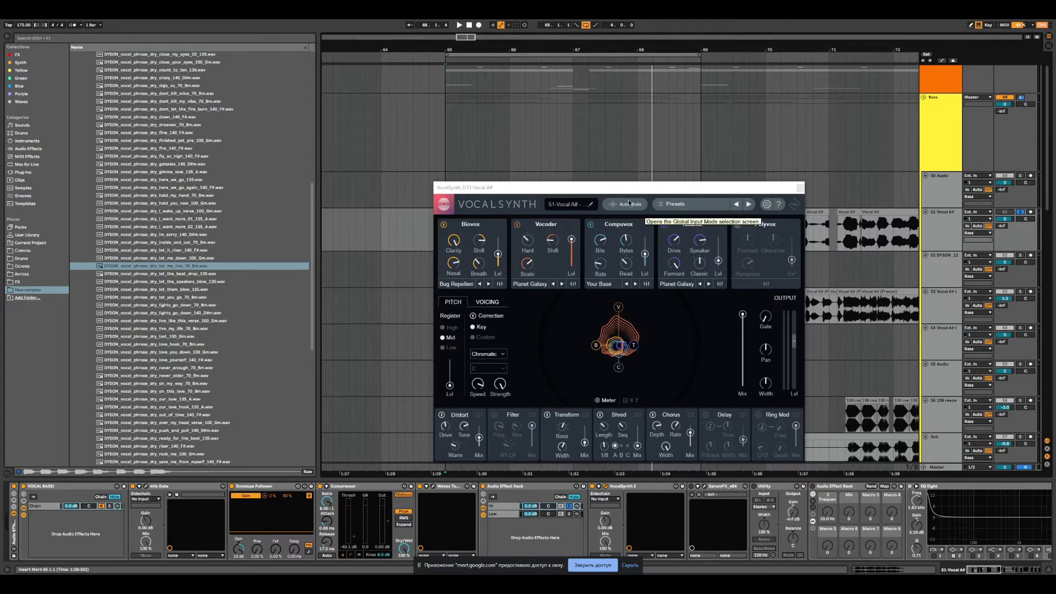
- Audition VocalSynth 2's Distort effect and its mix during playback, and close the plug-in window
drag(617, 191, 522, 184)
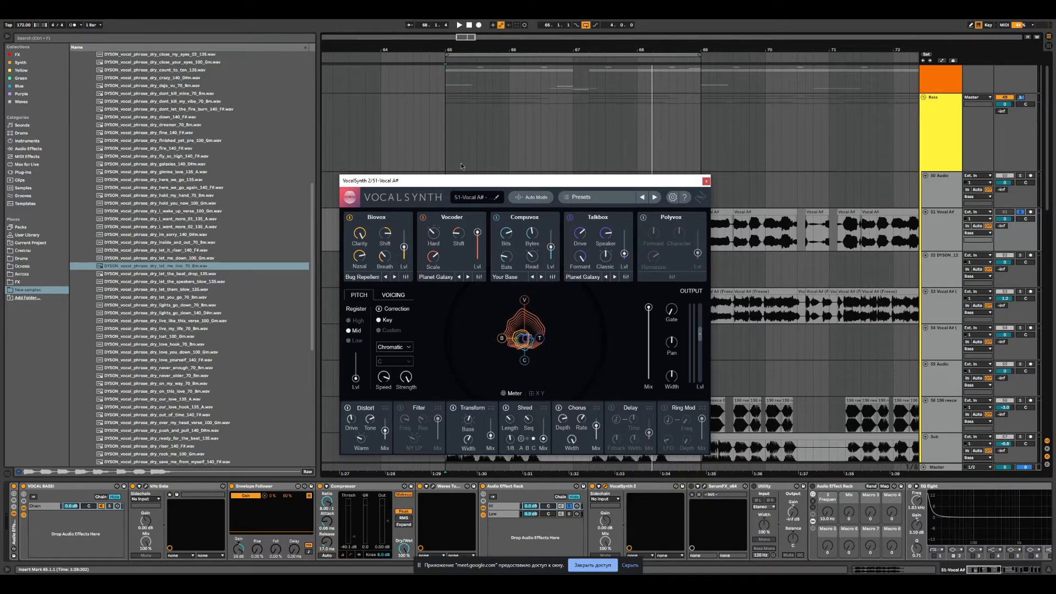
drag(489, 180, 447, 157)
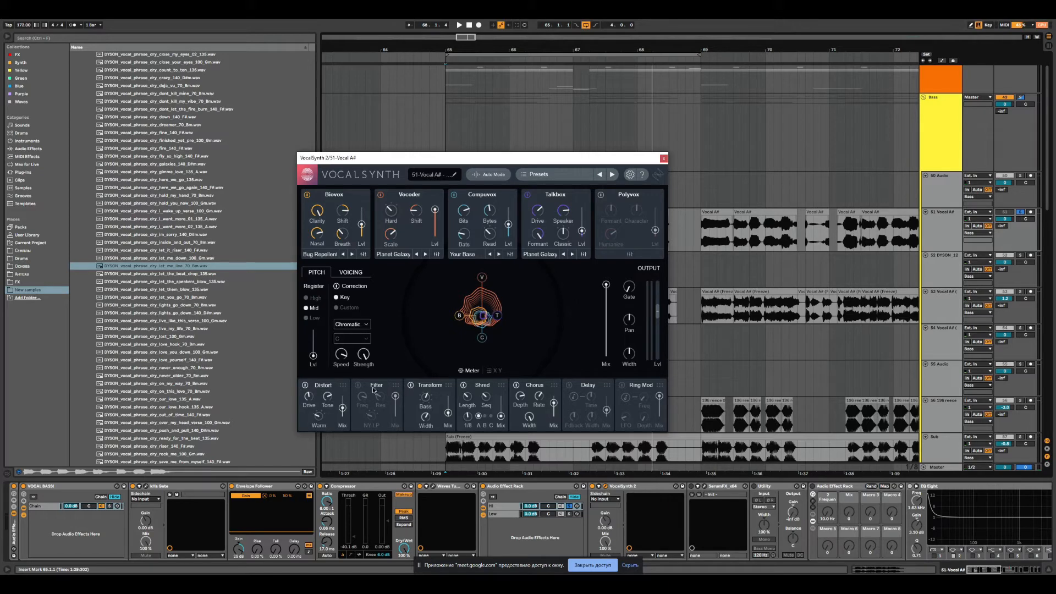
click(459, 25)
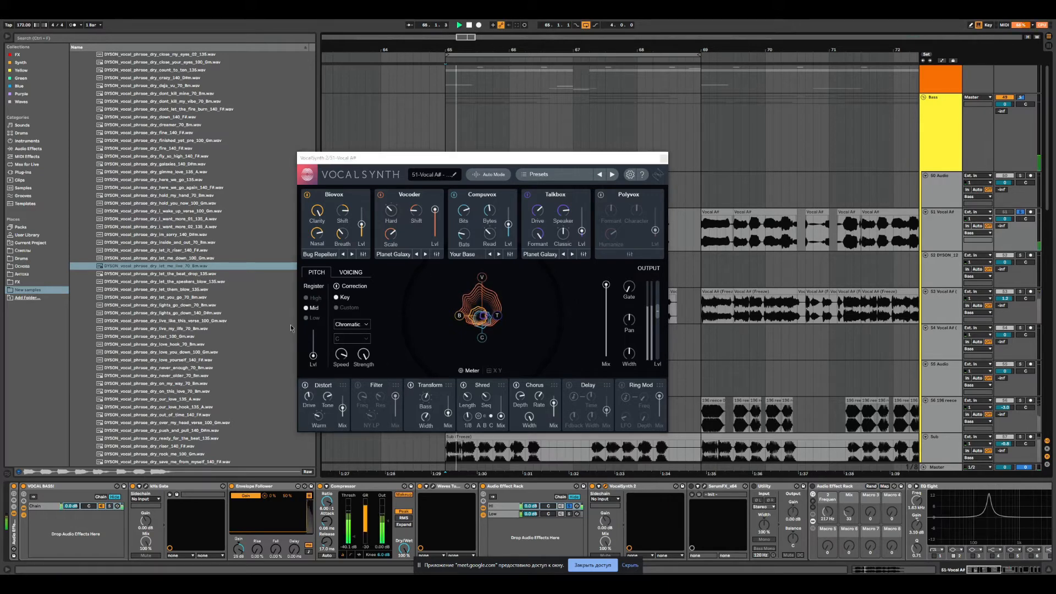
click(305, 385)
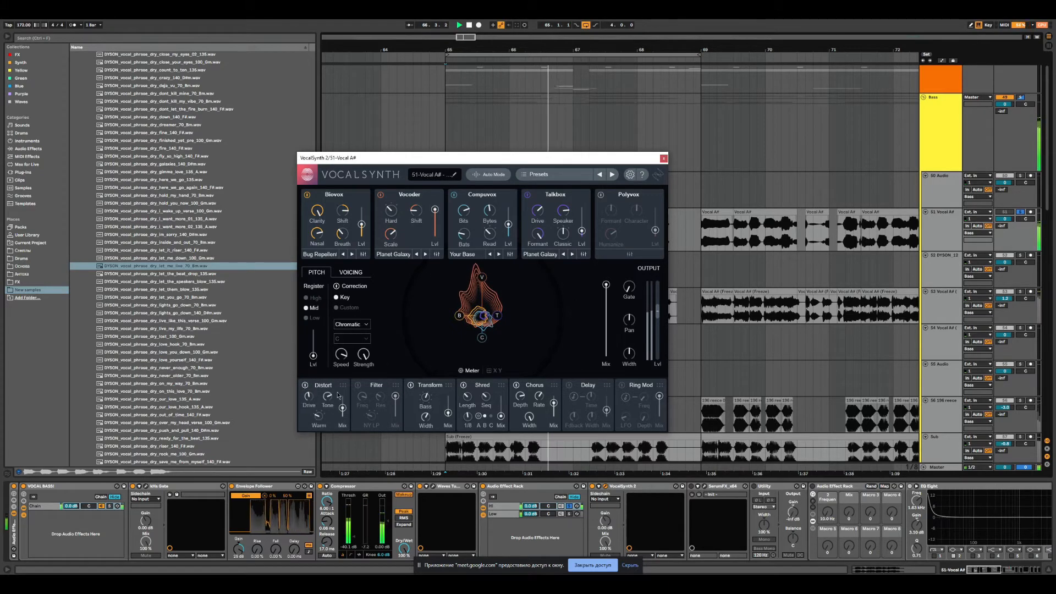
mouse_move(342, 408)
mouse_down()
mouse_move(345, 393)
mouse_move(344, 404)
mouse_up()
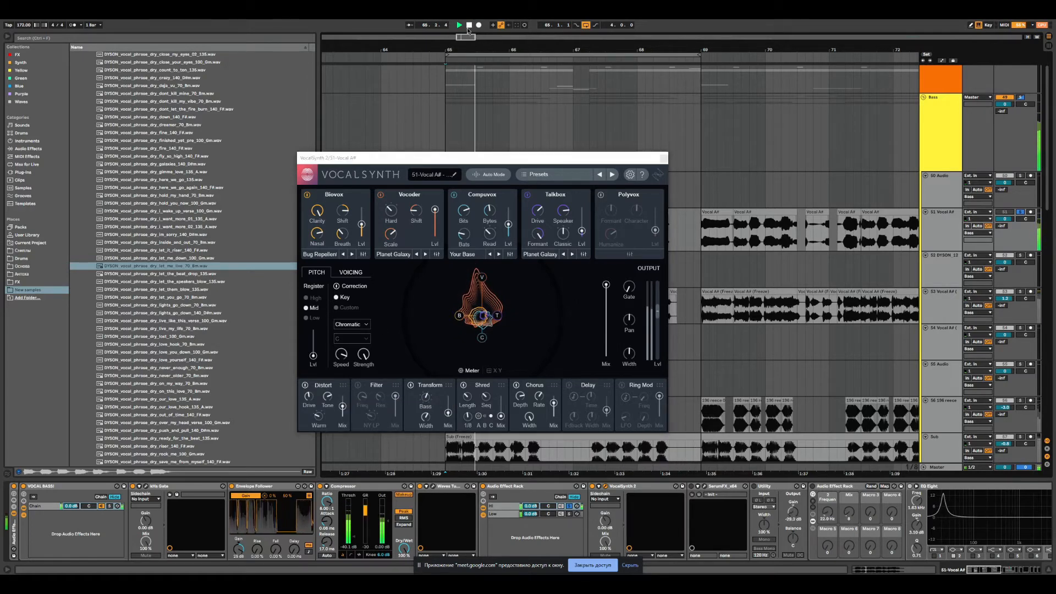
click(469, 25)
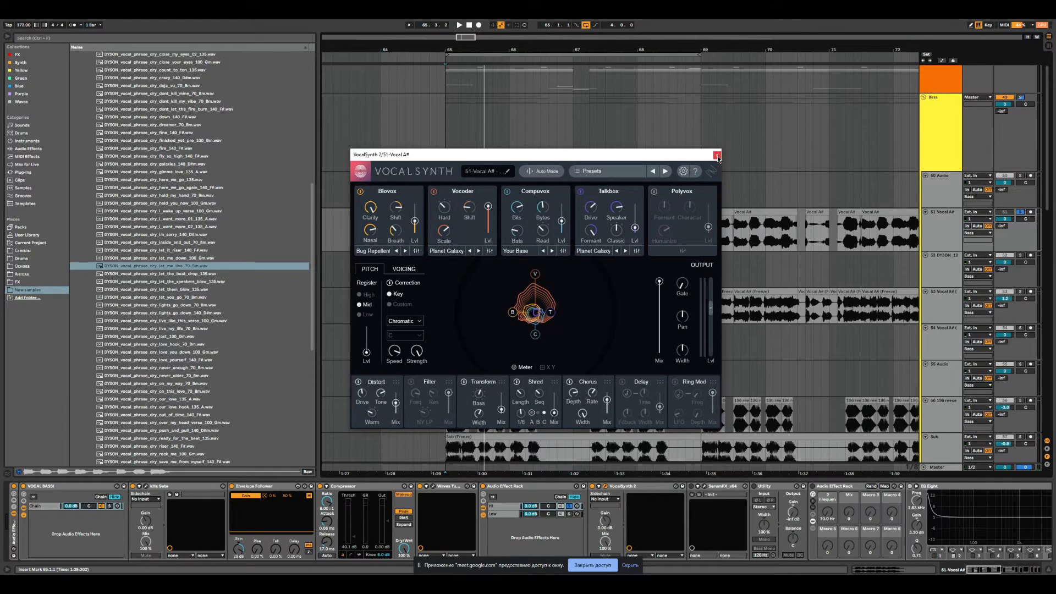
click(717, 155)
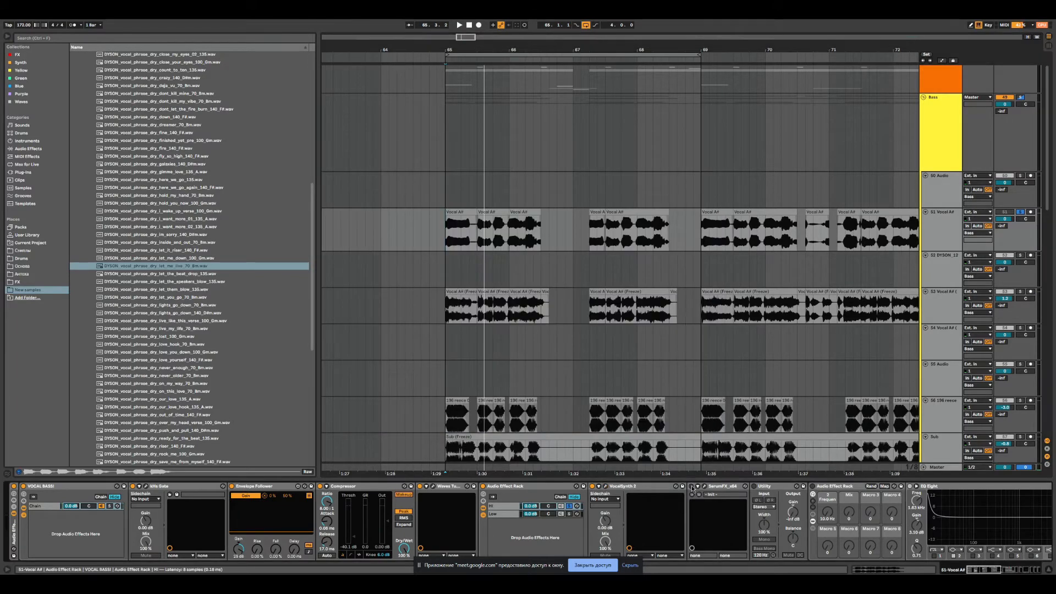
- Open SerumFX on the vocal track, audition the loop through its Hyper/Dimension, Diode 2 distortion and filter, and close it
click(707, 487)
drag(300, 183, 493, 169)
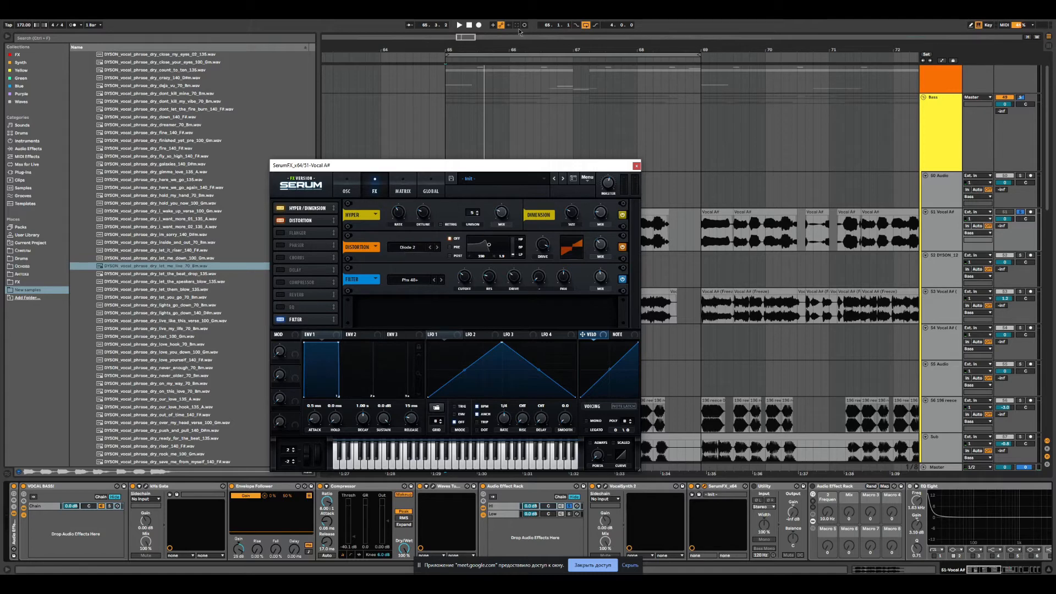
click(458, 25)
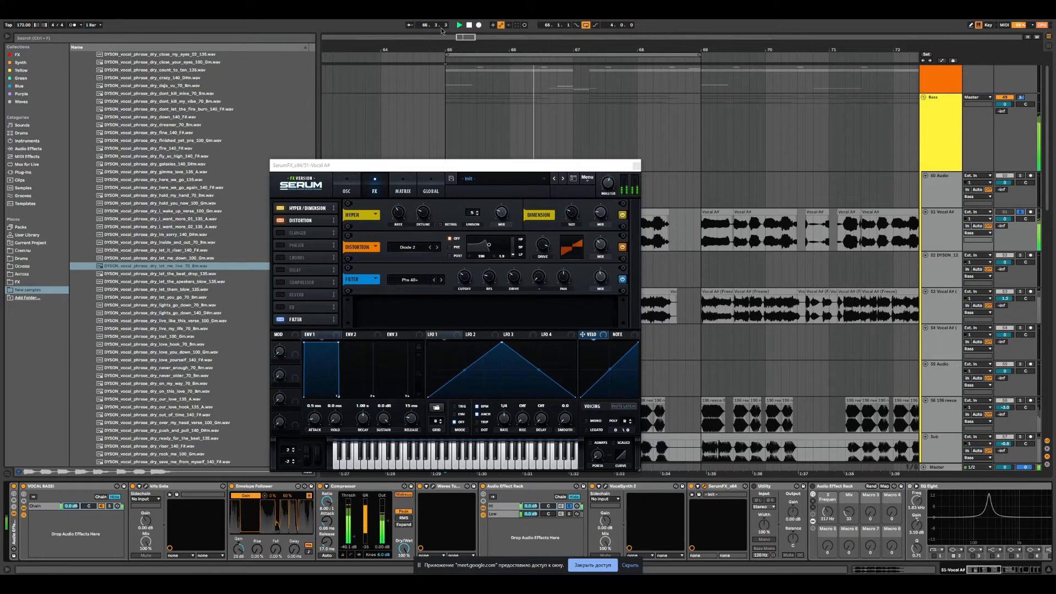
click(469, 25)
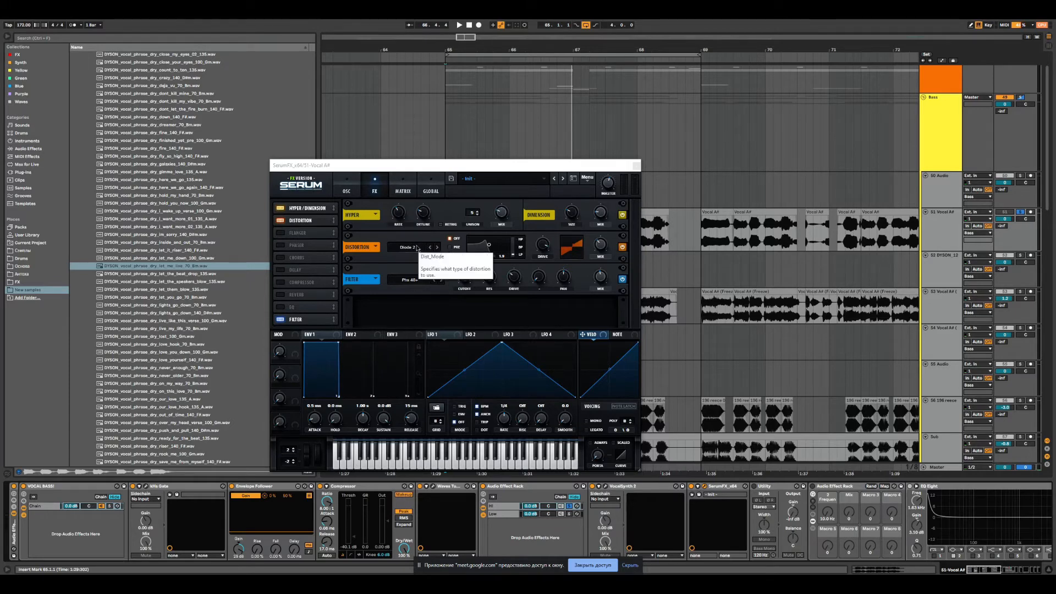
drag(436, 171, 449, 166)
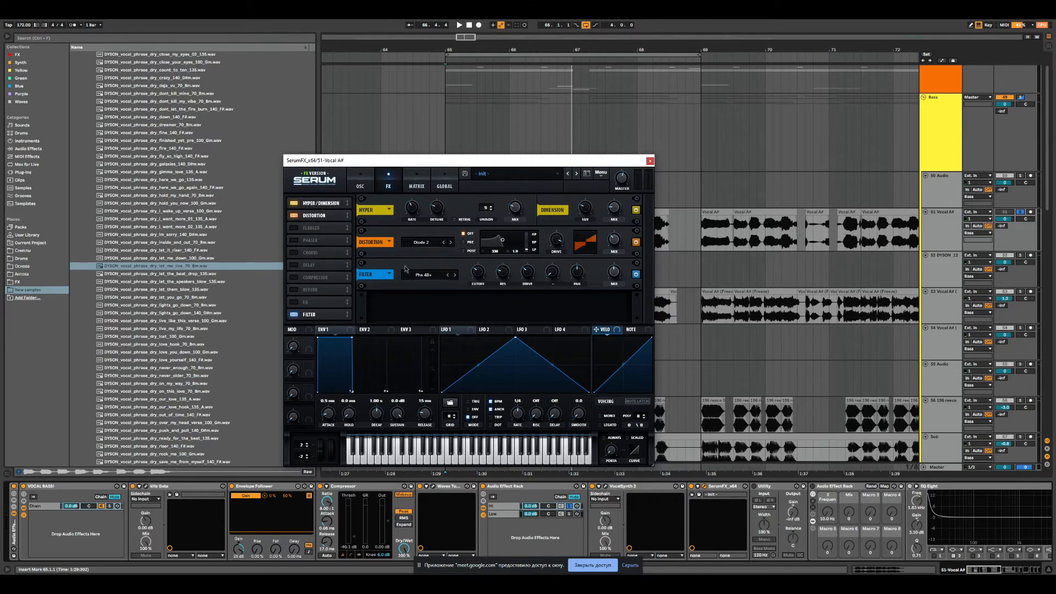
key(space)
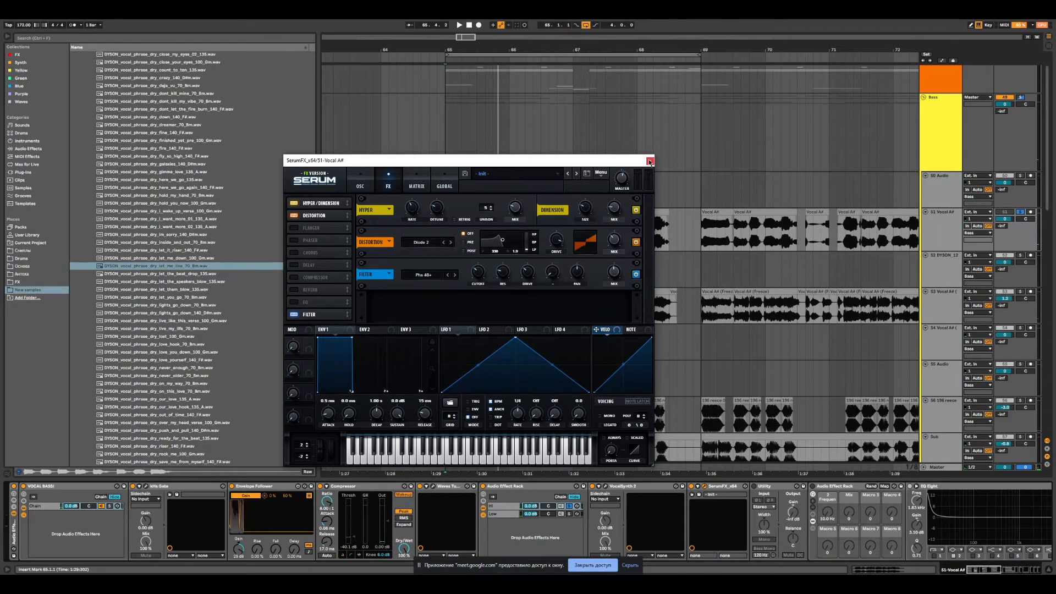
click(650, 162)
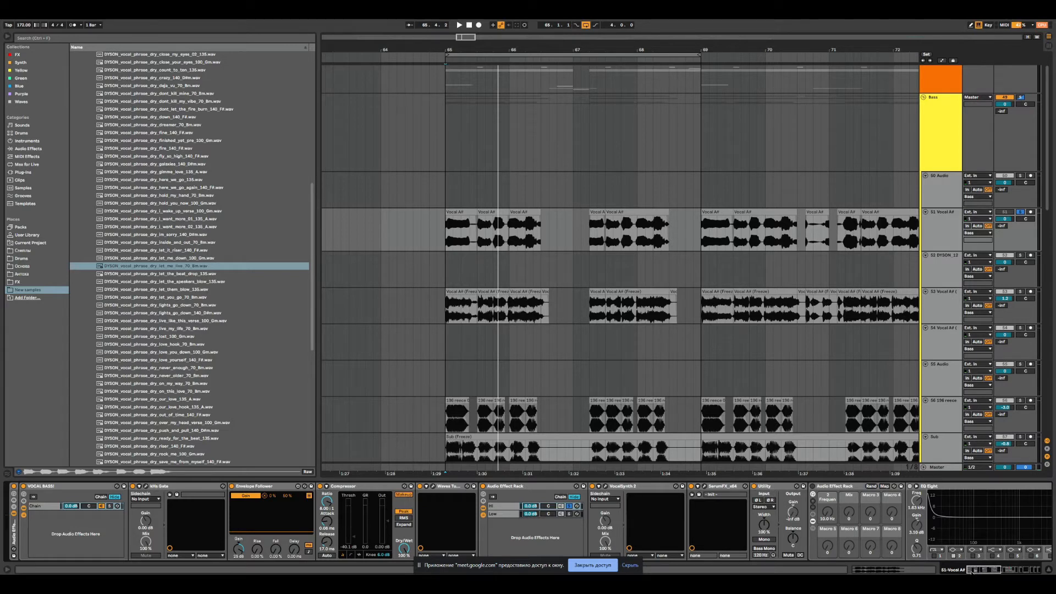
- Play the loop and examine how the Envelope Follower drives the Audio Effect Rack's Frequency macro
drag(987, 571, 991, 571)
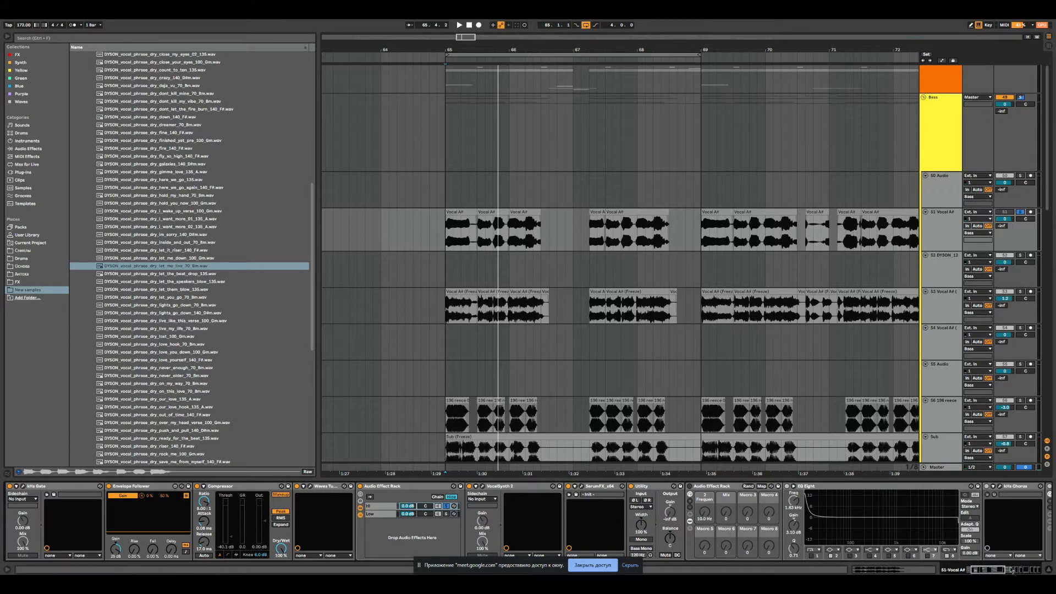
drag(989, 571, 985, 571)
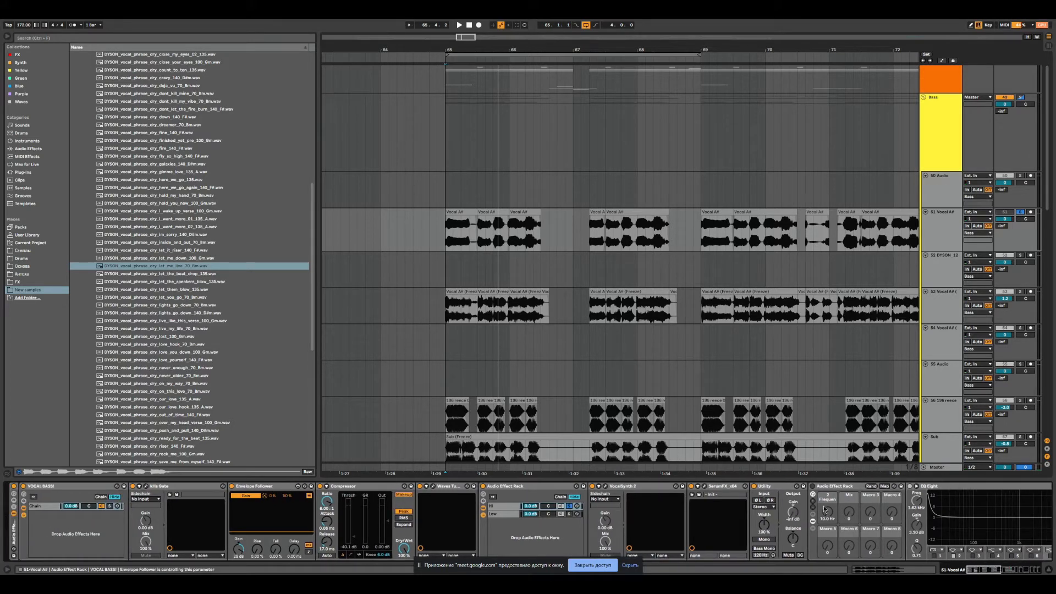
key(space)
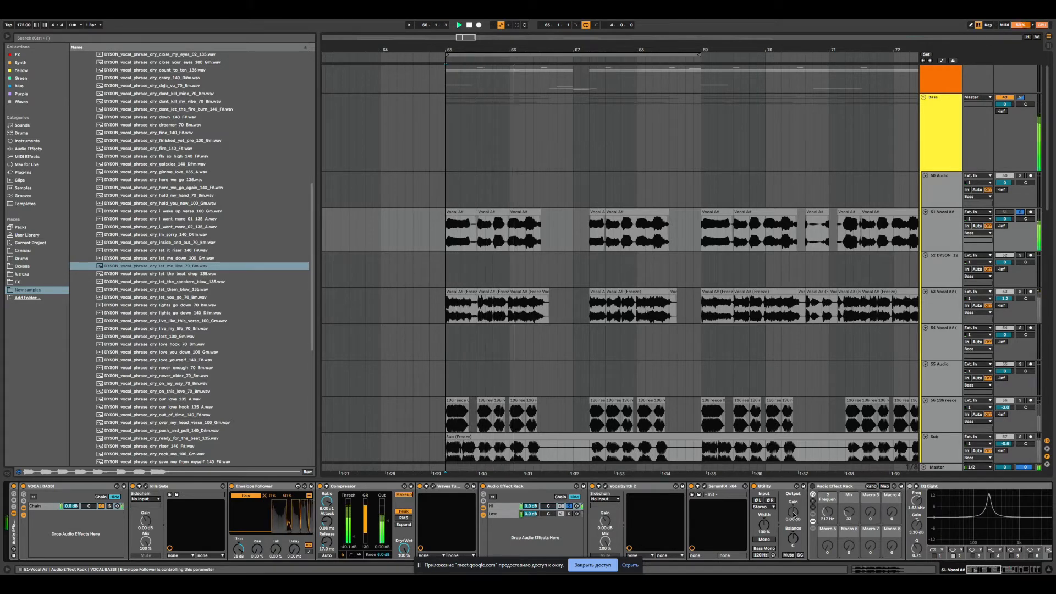
key(space)
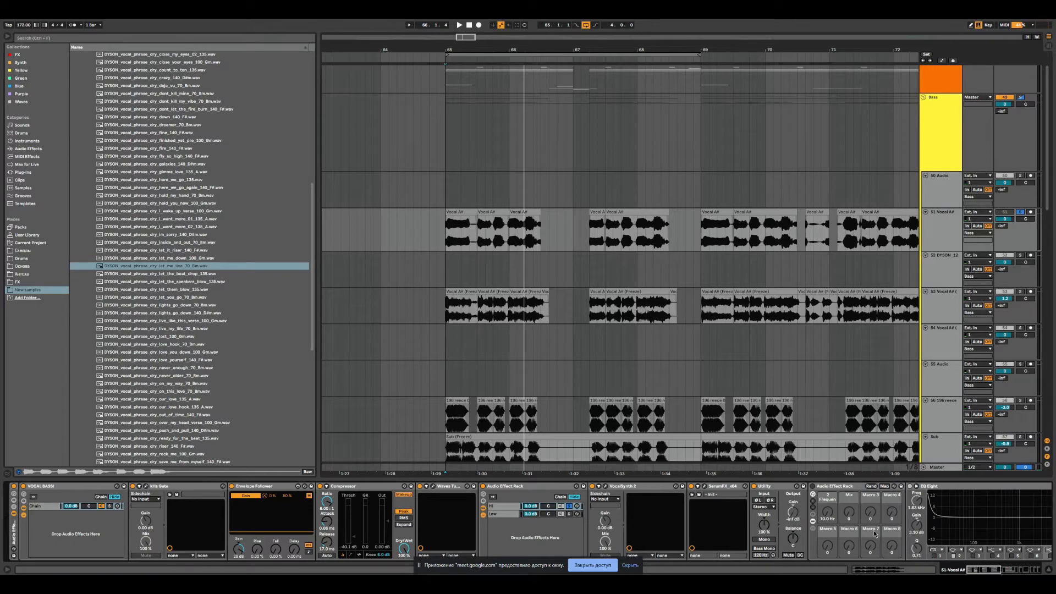
- Switch on the Audio Effect Rack, EQ Eight, kHs Chorus and Bitcrush devices together and audition the loop
drag(981, 570, 987, 572)
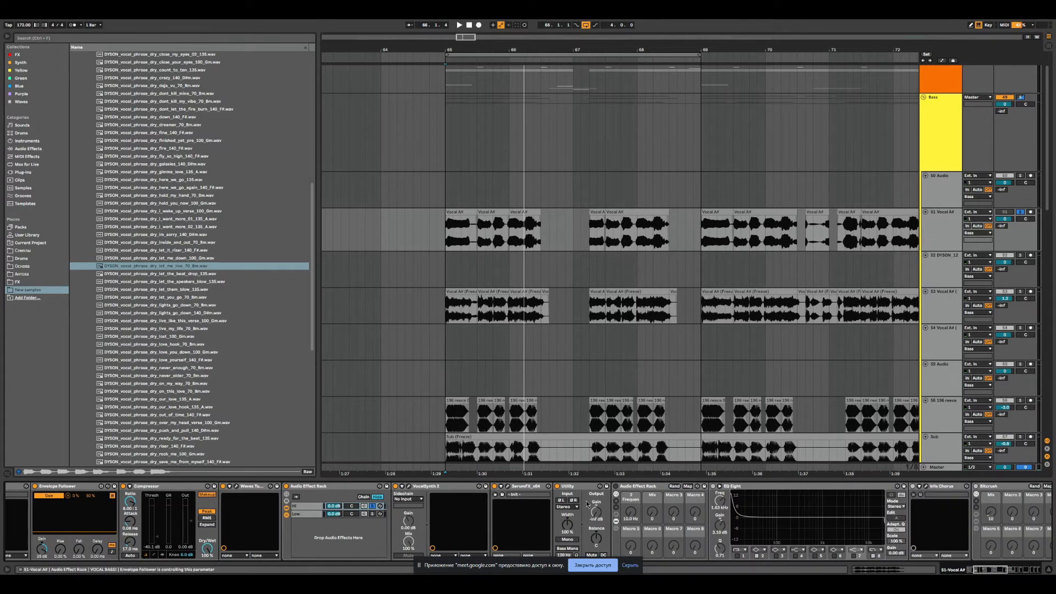
click(639, 487)
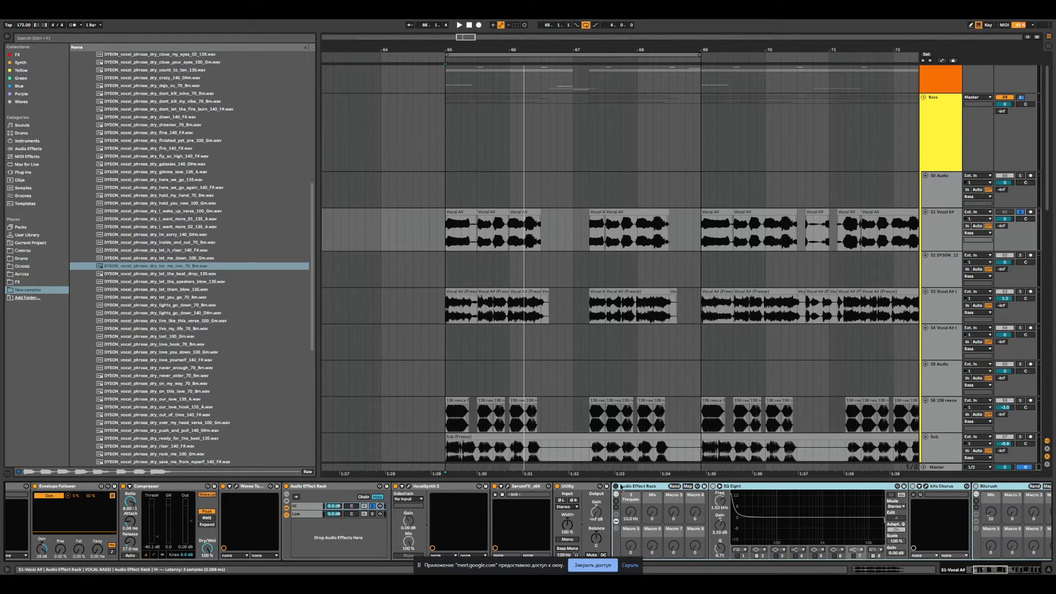
click(615, 487)
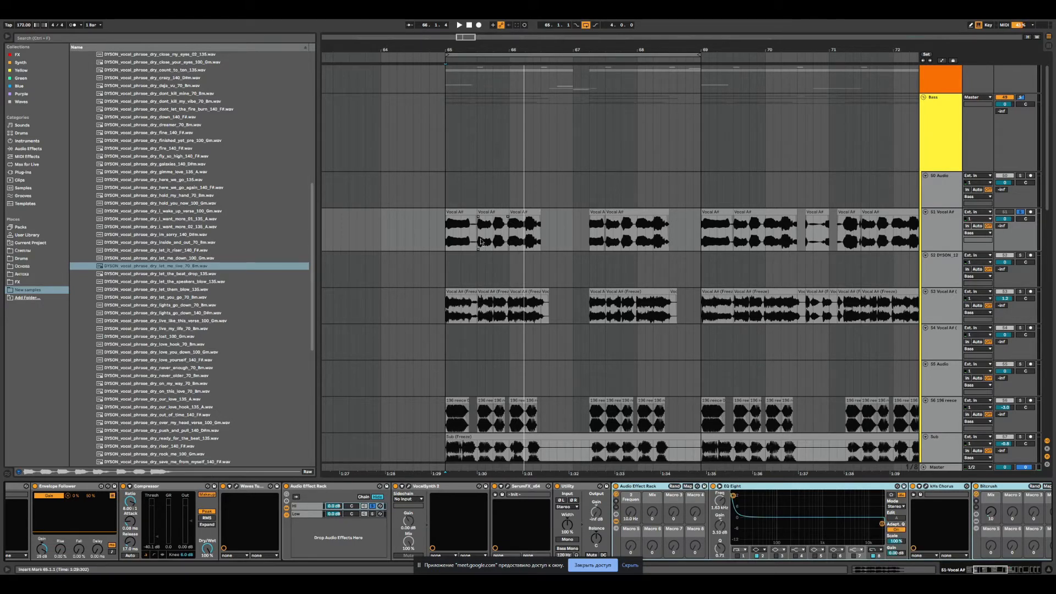
click(477, 273)
key(space)
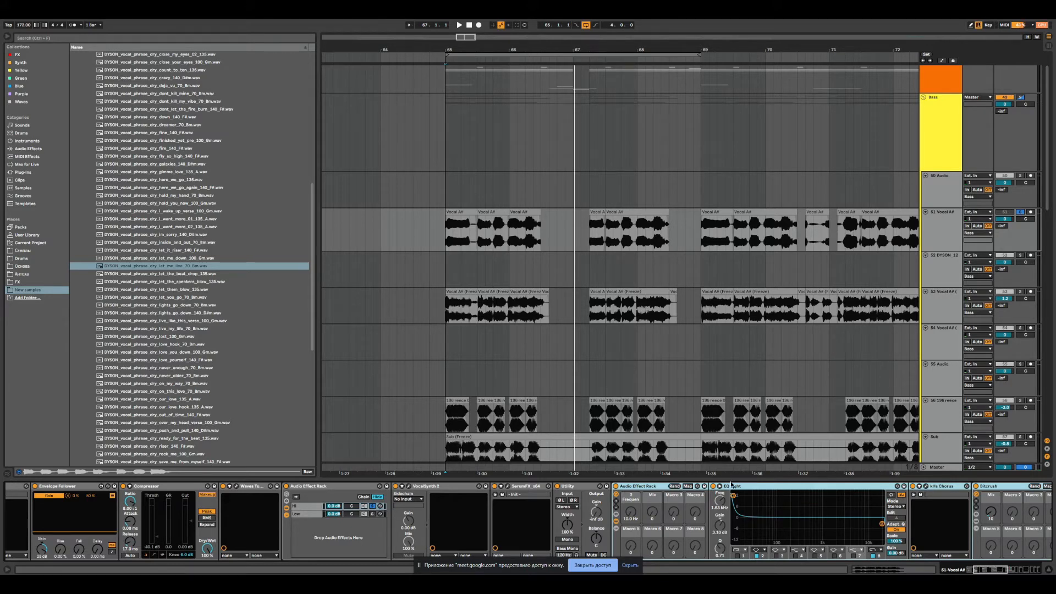
key(space)
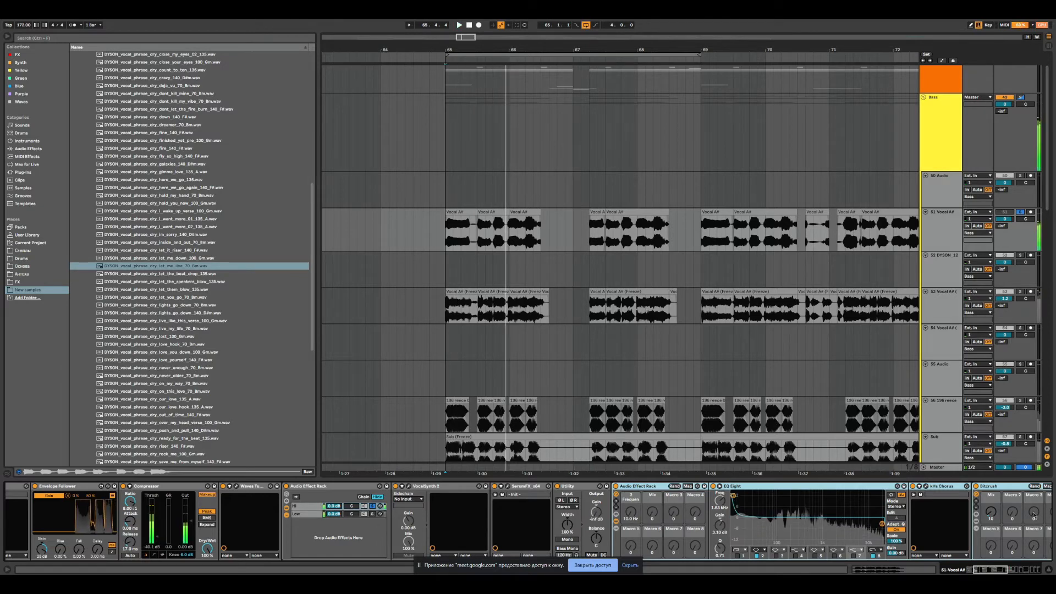
- Open the kHs Chorus, examine its Mix control while the loop plays, and close its window
scroll(610, 511, right, 6)
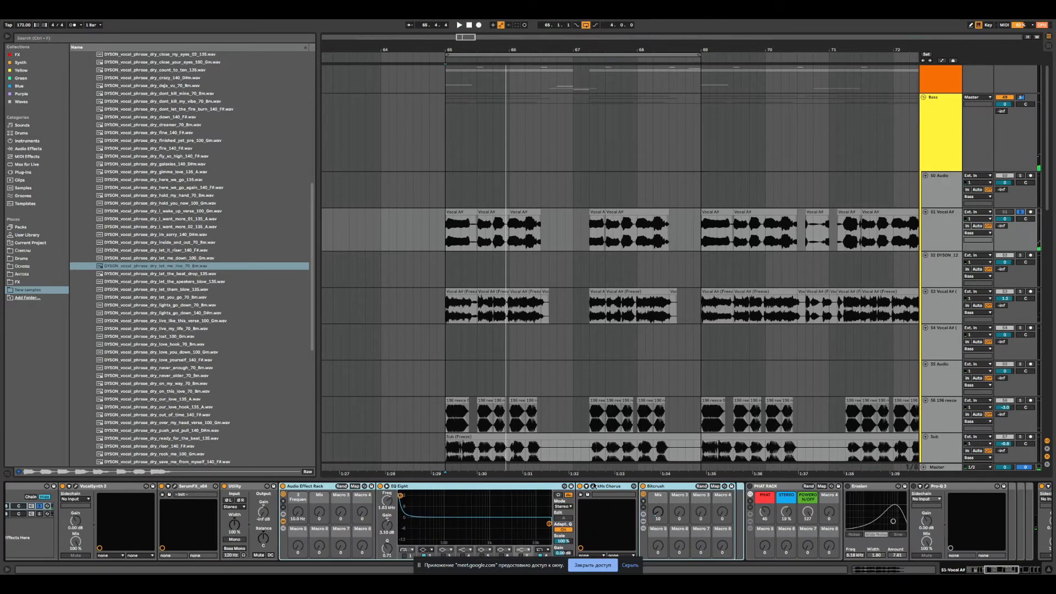
click(592, 486)
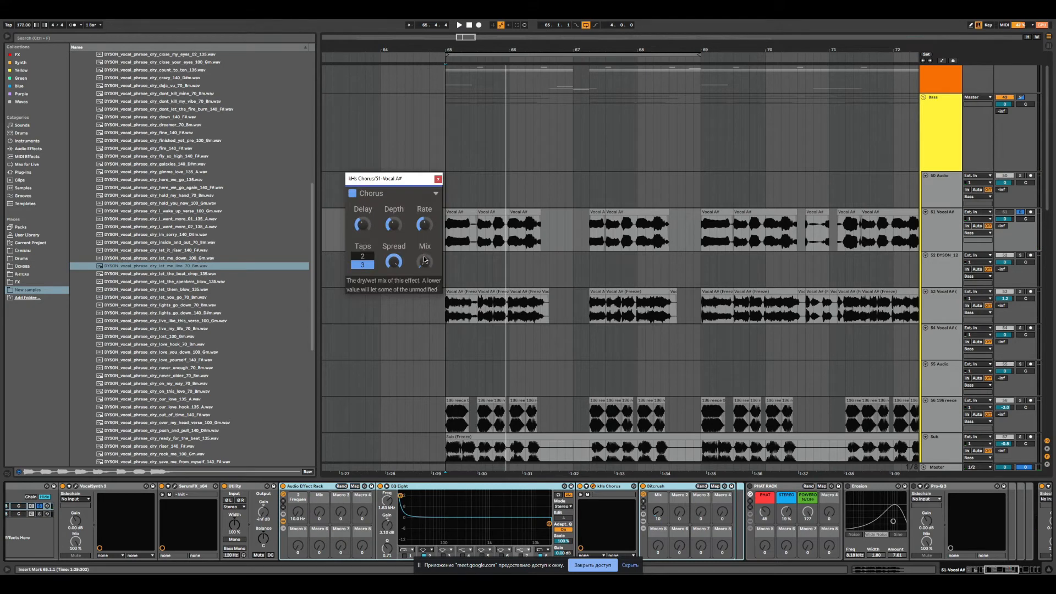
key(space)
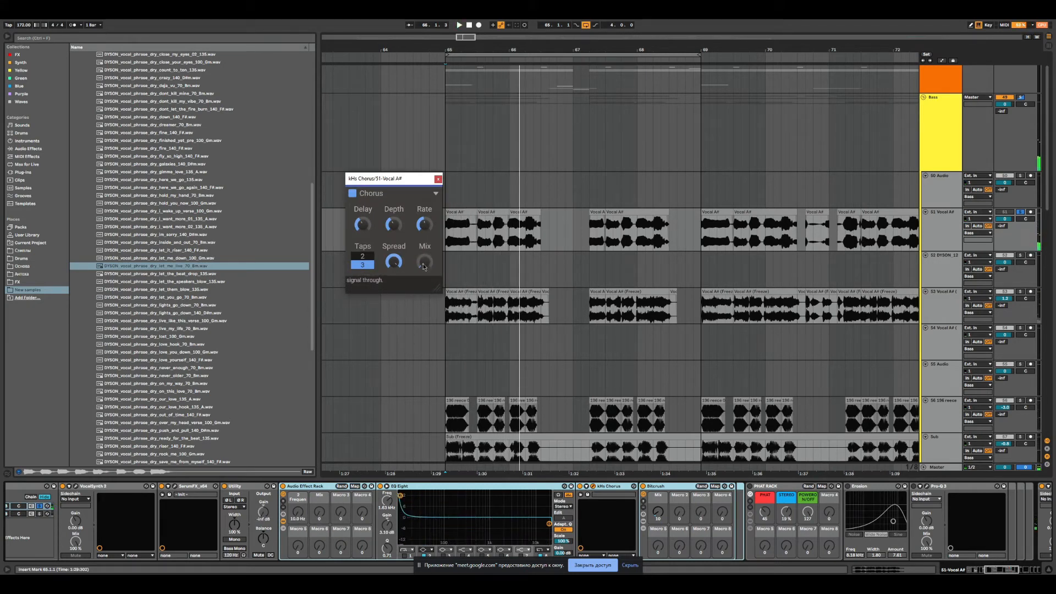
key(space)
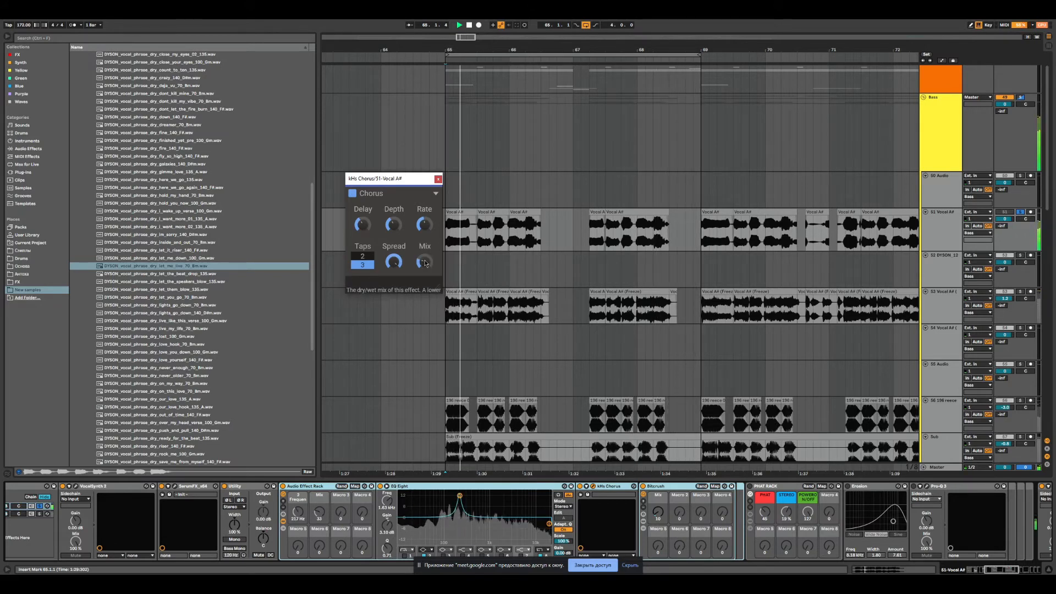
key(space)
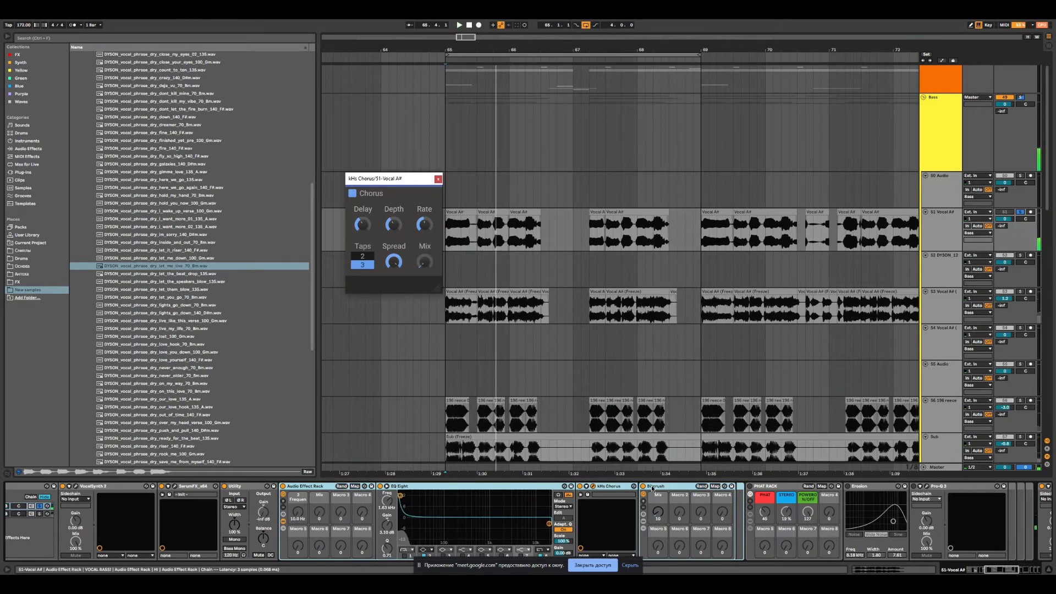
click(438, 180)
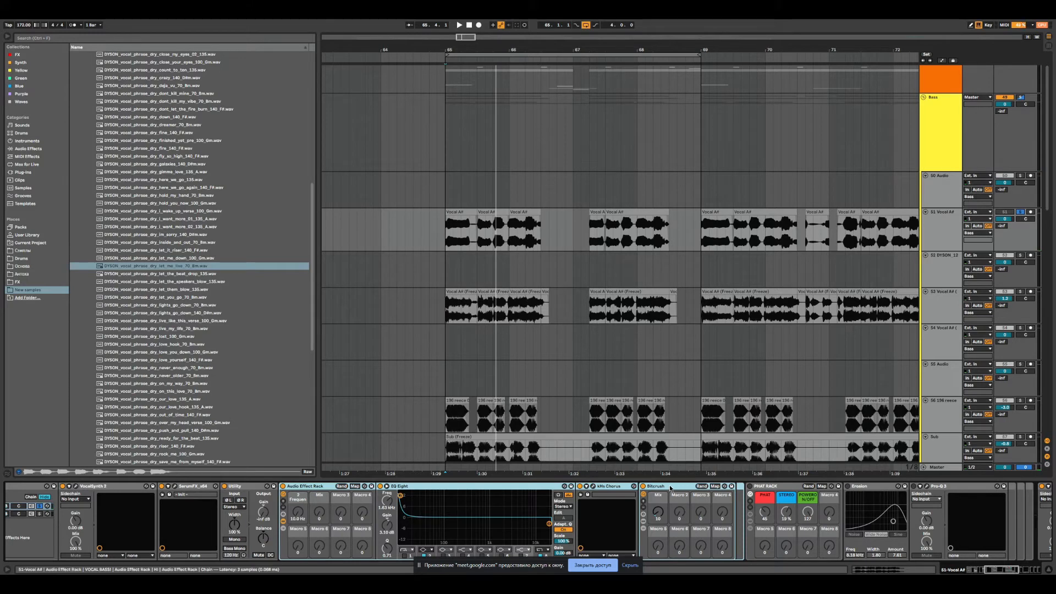
- Open the Bitcrush rack's kHs Bitcrush and audition its Mix macro over the loop at 127 and back at 10
click(662, 511)
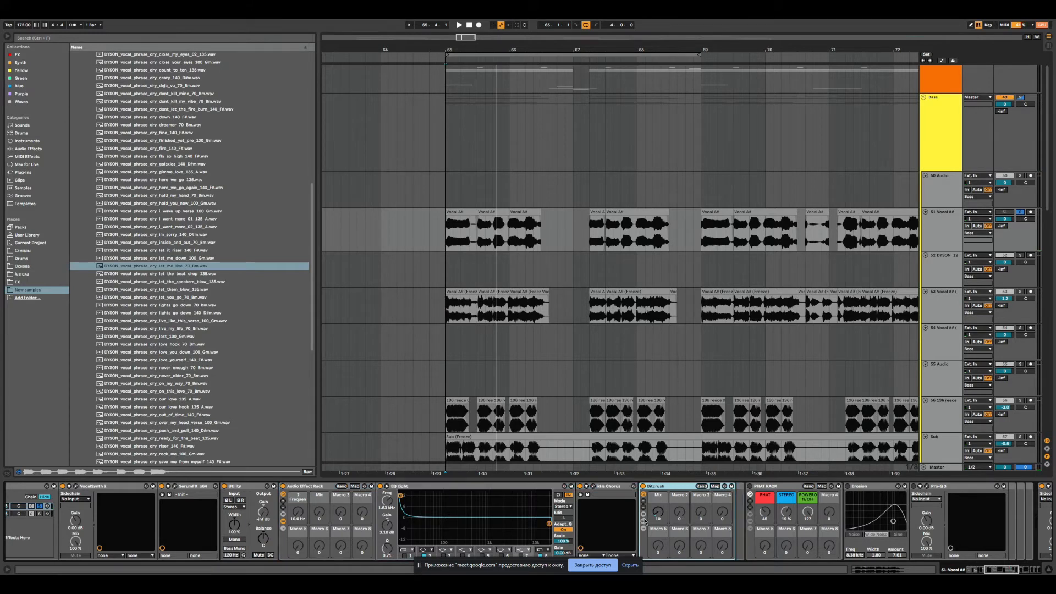
click(644, 526)
click(753, 486)
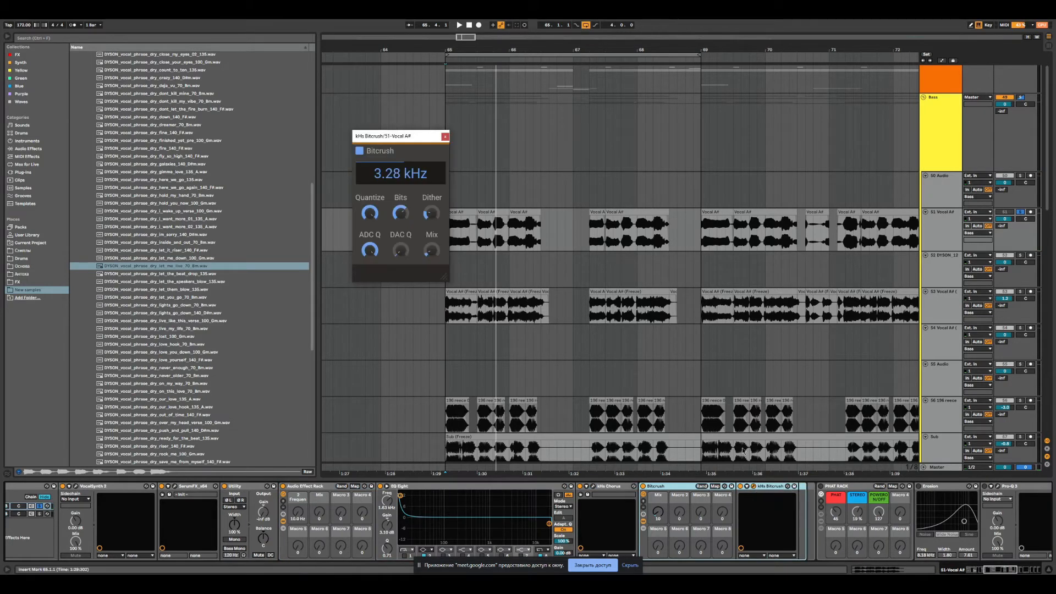
key(space)
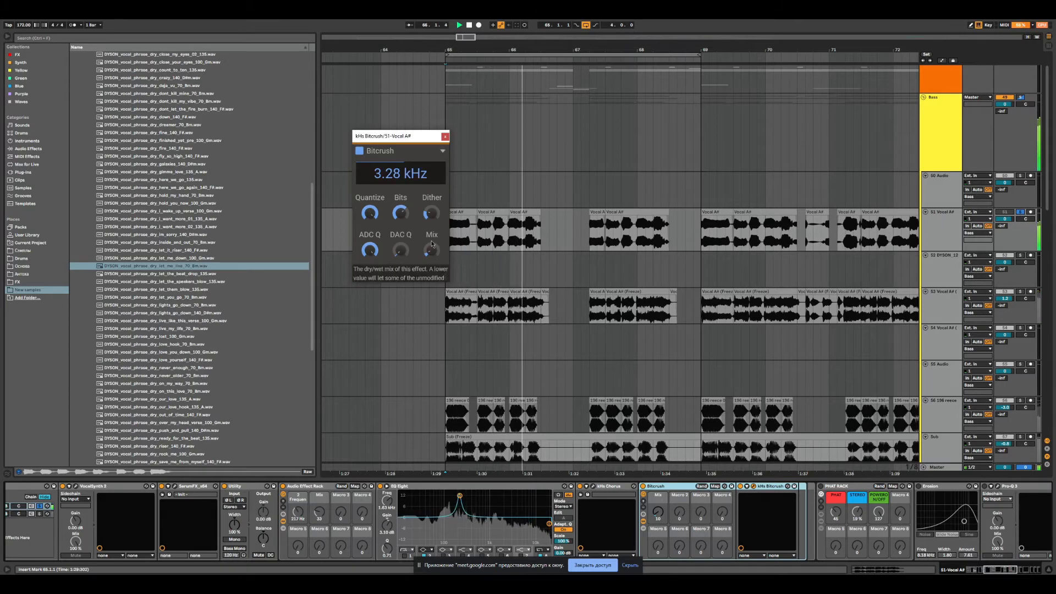
drag(652, 501, 652, 467)
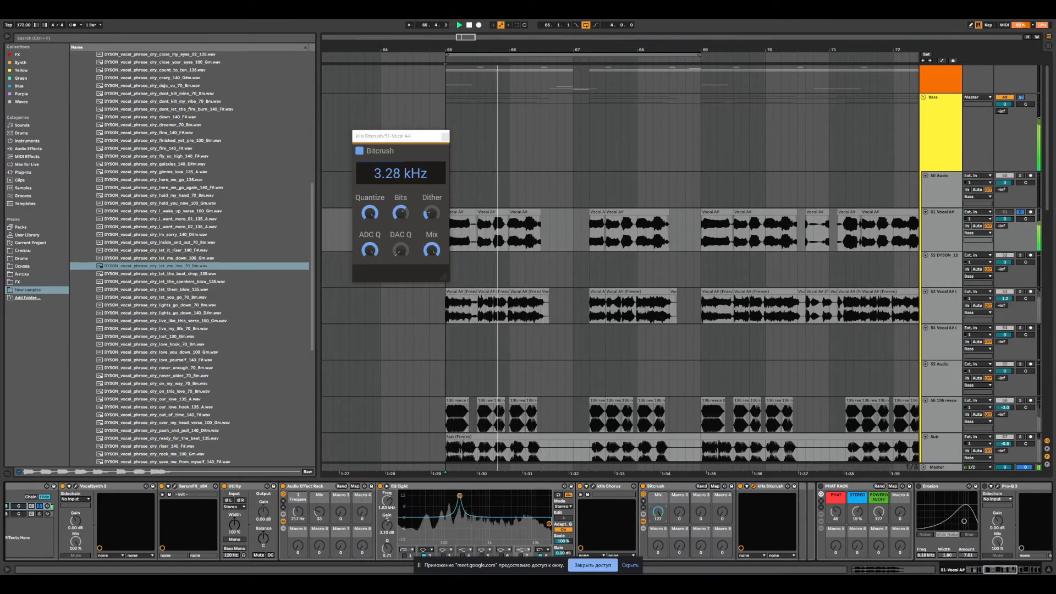
drag(658, 512, 657, 572)
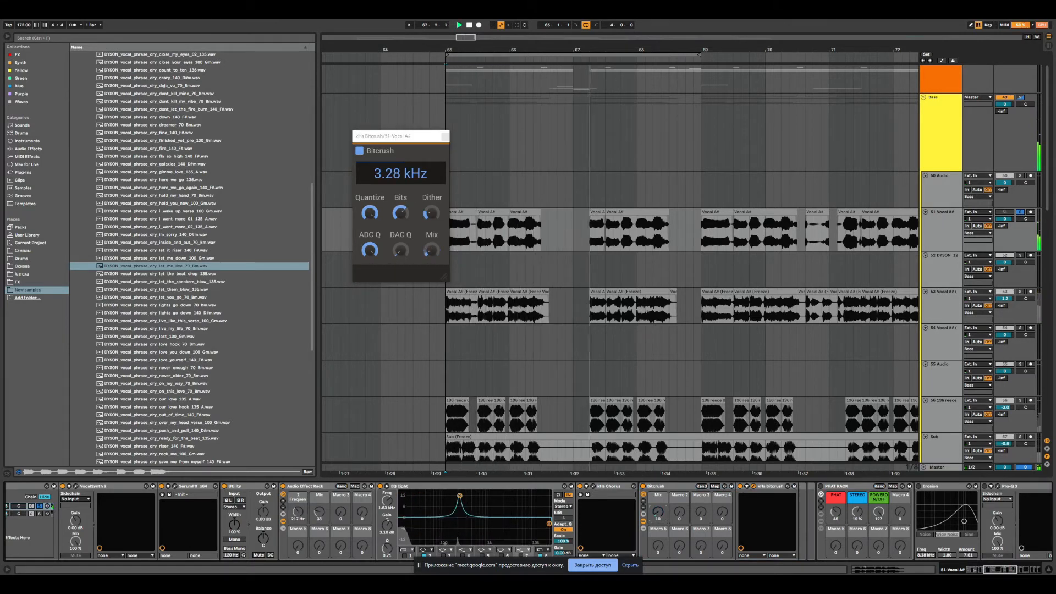
drag(657, 512, 657, 515)
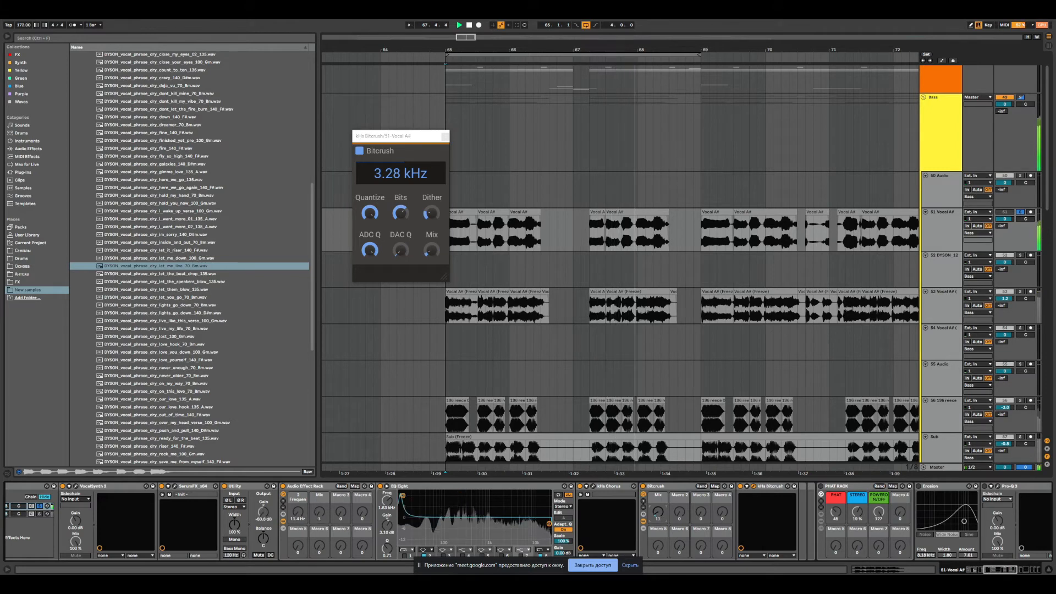
click(445, 137)
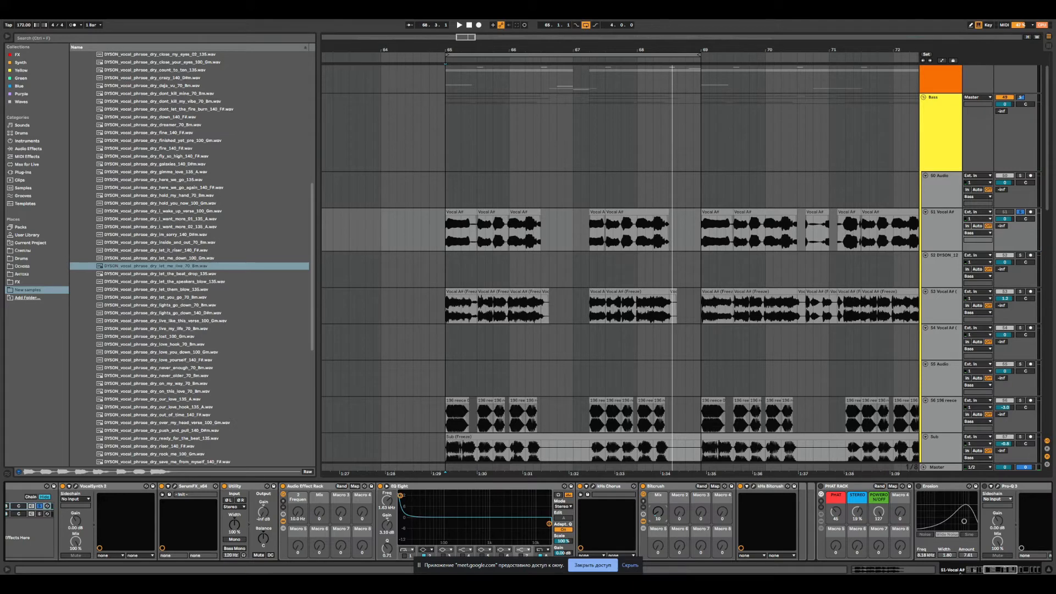
- Switch on the PHAT RACK and audition the loop from its start
drag(1001, 568, 1009, 569)
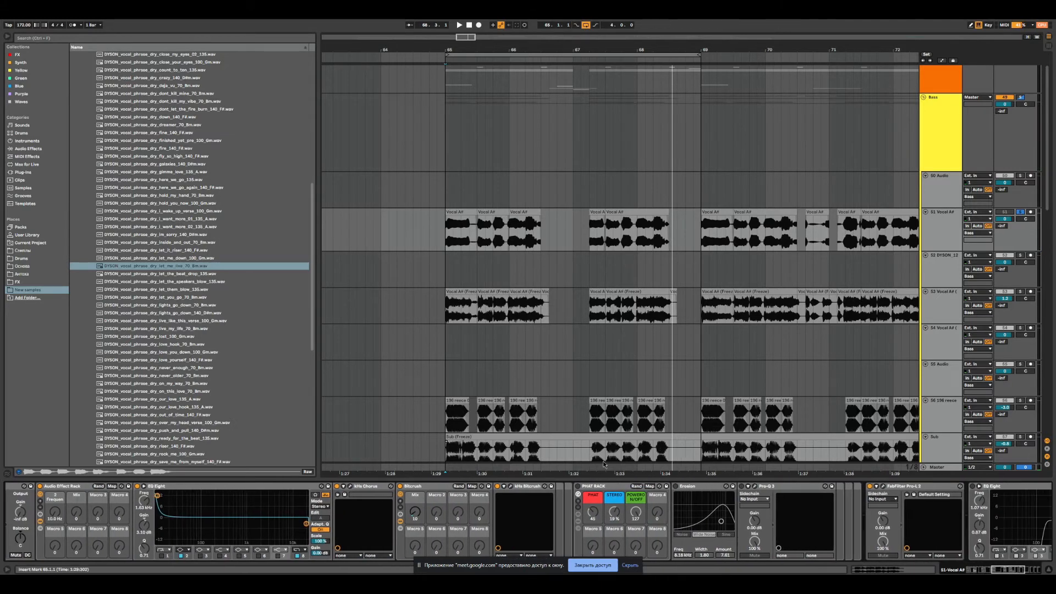
click(601, 488)
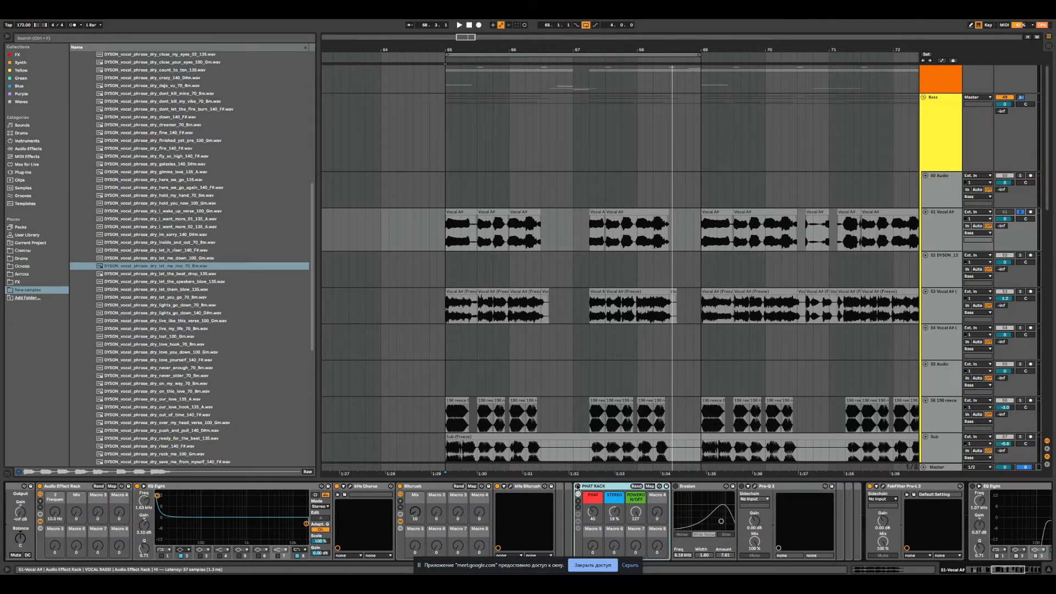
click(443, 241)
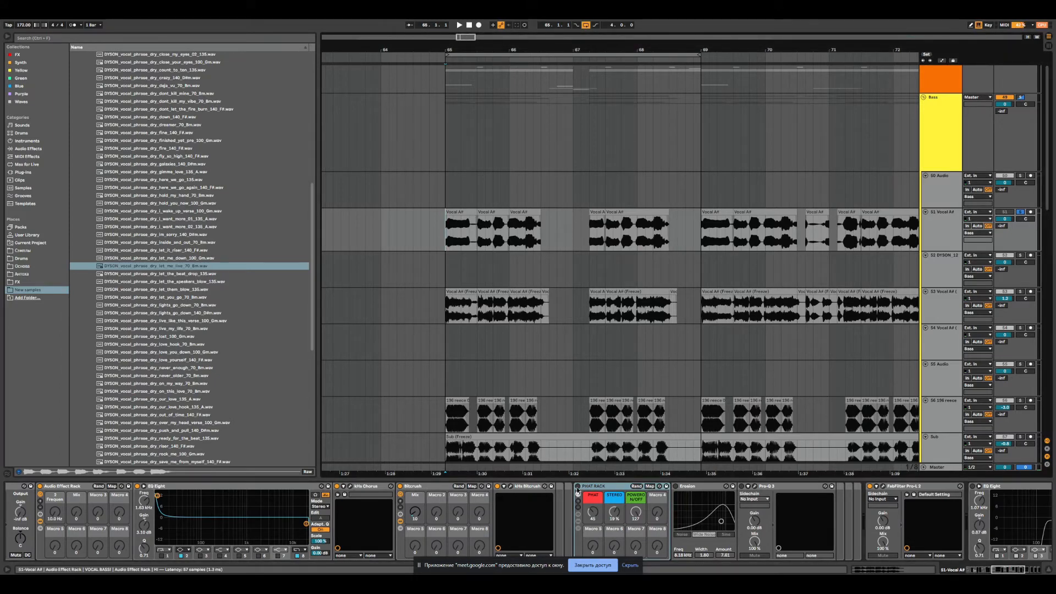
key(space)
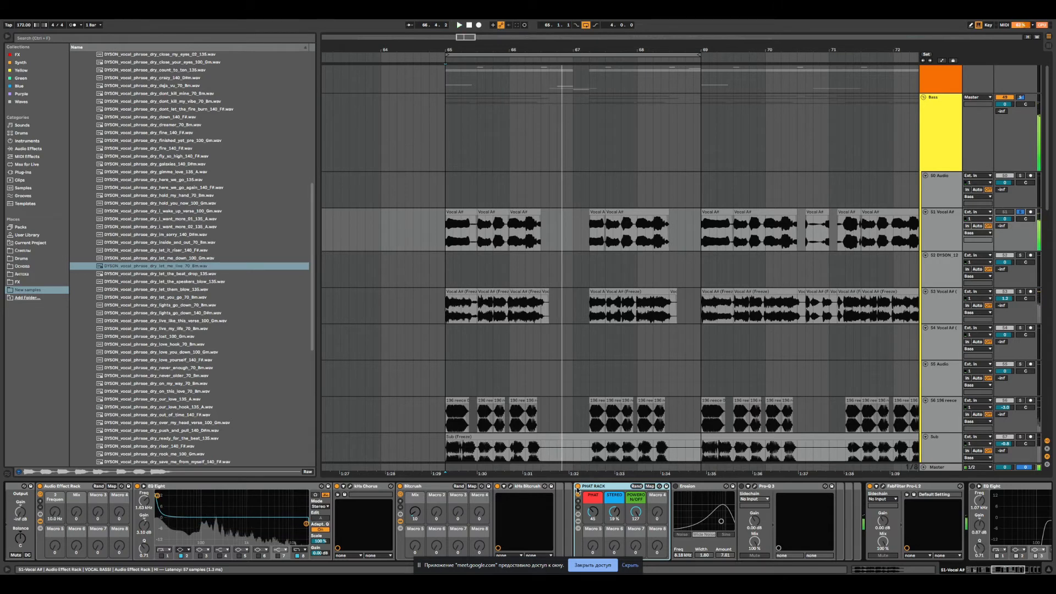
- Switch on the Erosion device after the PHAT RACK and audition the loop with it
click(1009, 572)
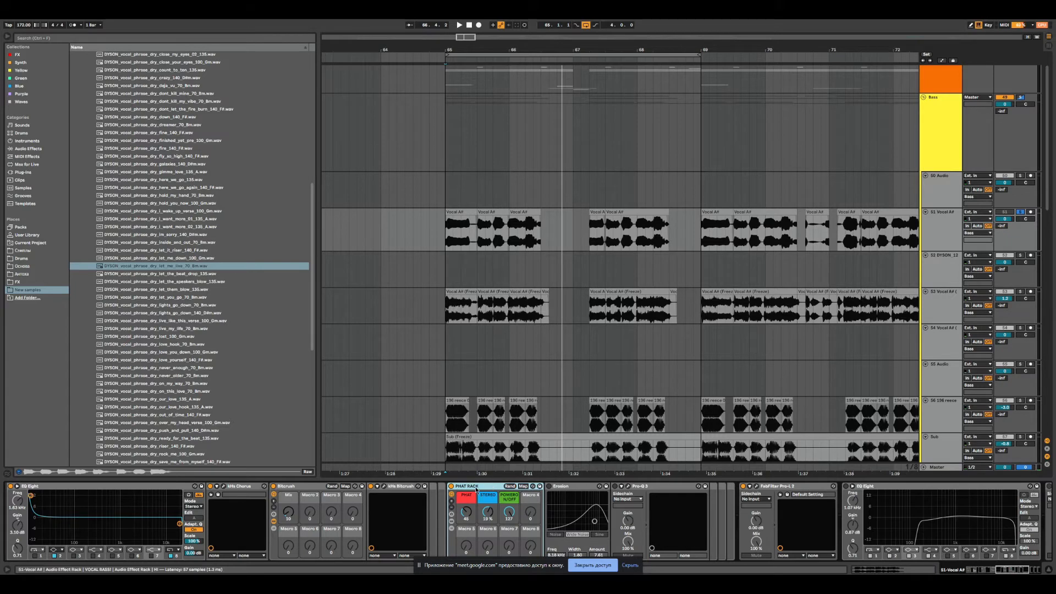
click(549, 486)
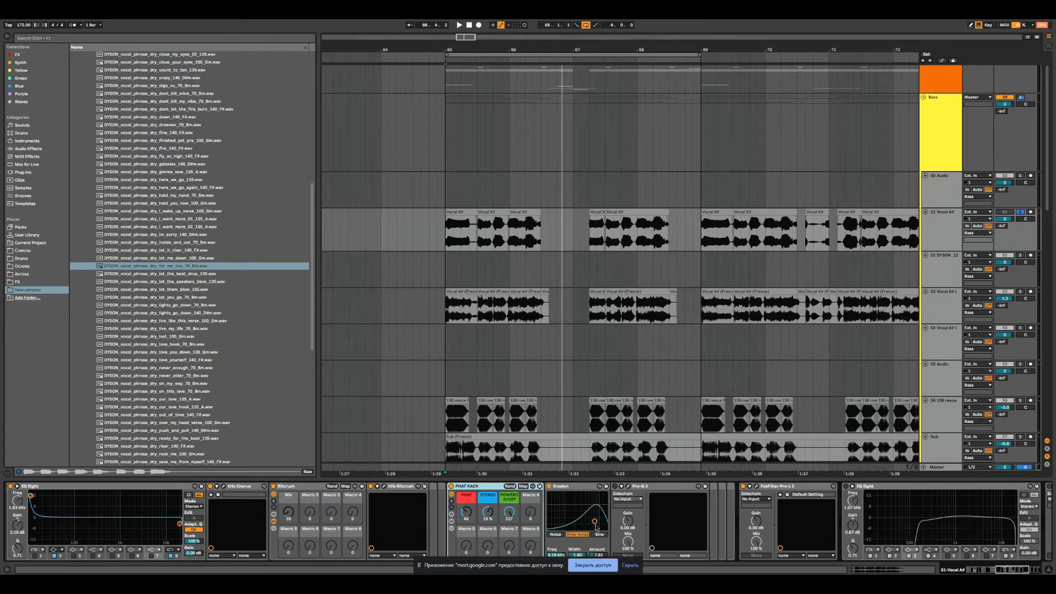
key(space)
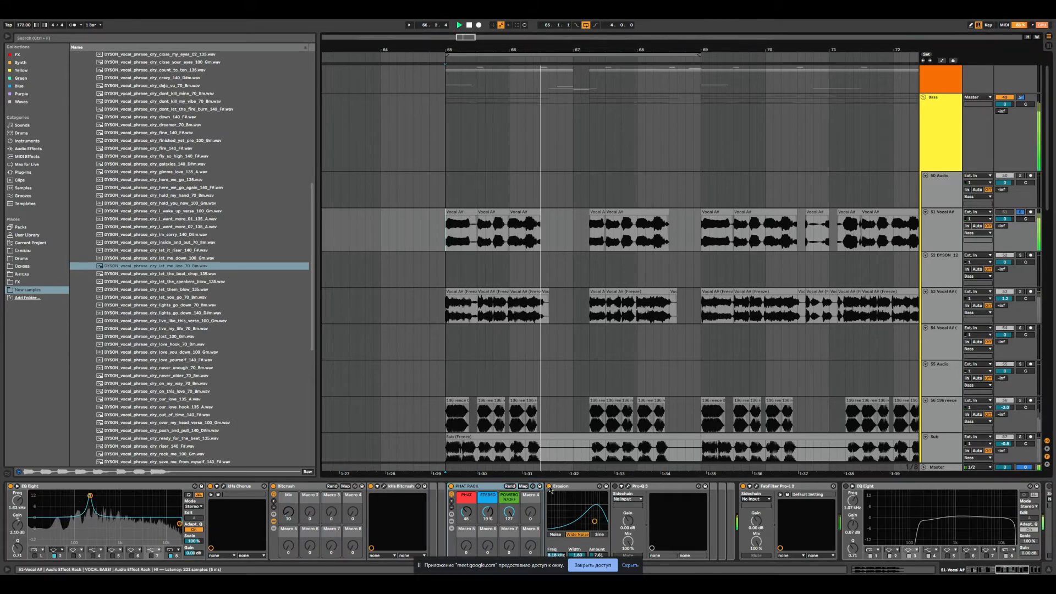
key(space)
- Switch on Pro-Q 3 after Erosion and examine its EQ curve in the plug-in window
click(615, 486)
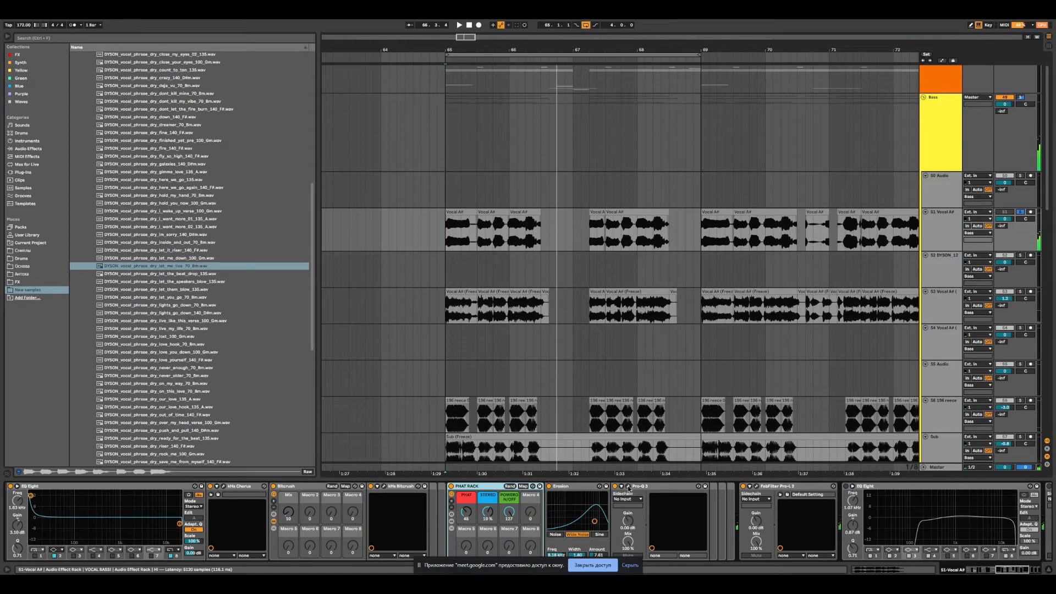
click(627, 486)
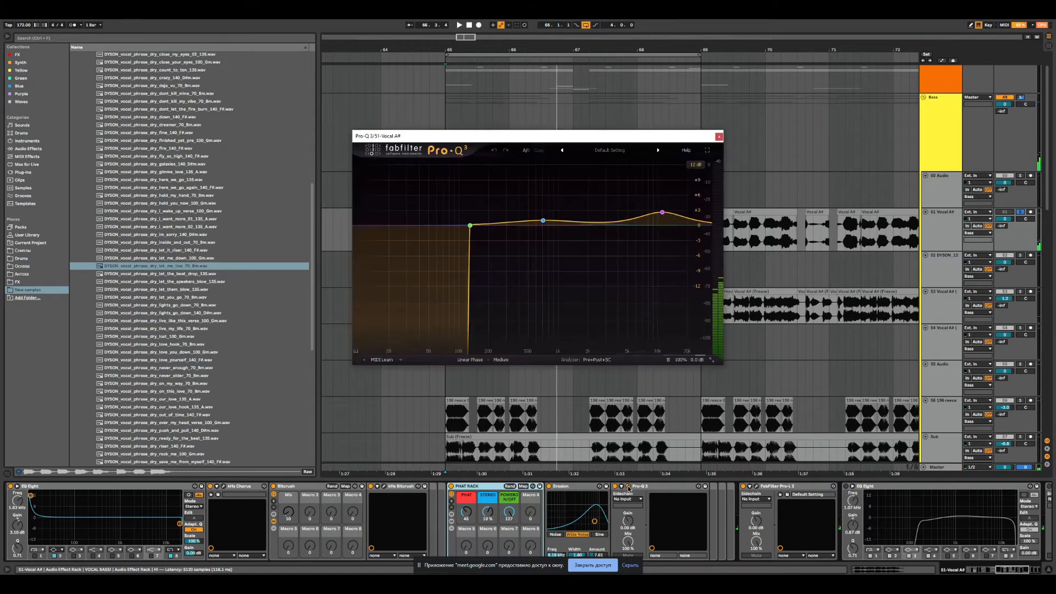
click(719, 137)
- Solo the Low chain of the first Audio Effect Rack in place of the Hi chain
drag(1023, 571, 969, 572)
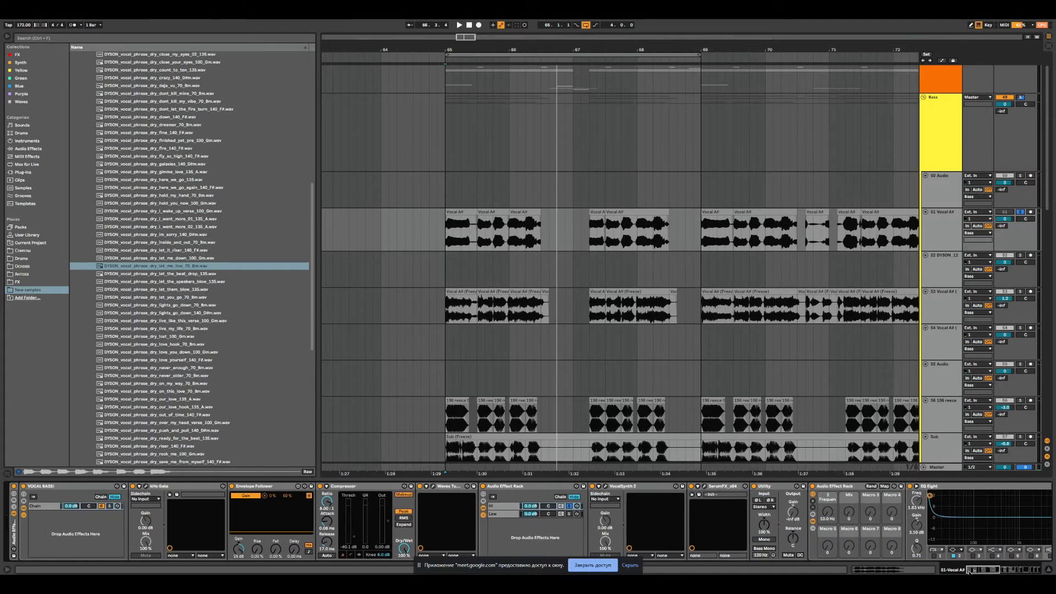
click(570, 507)
click(570, 514)
click(569, 514)
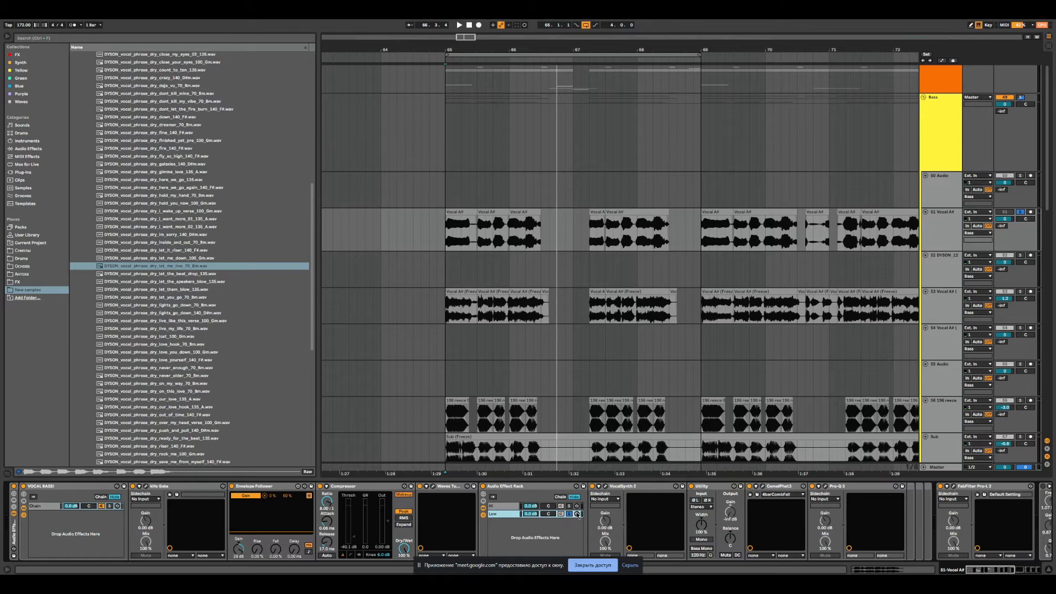
- Examine the Vocoder oscillator settings in the Low chain's VocalSynth 2 while auditioning the loop, and close its window
click(605, 486)
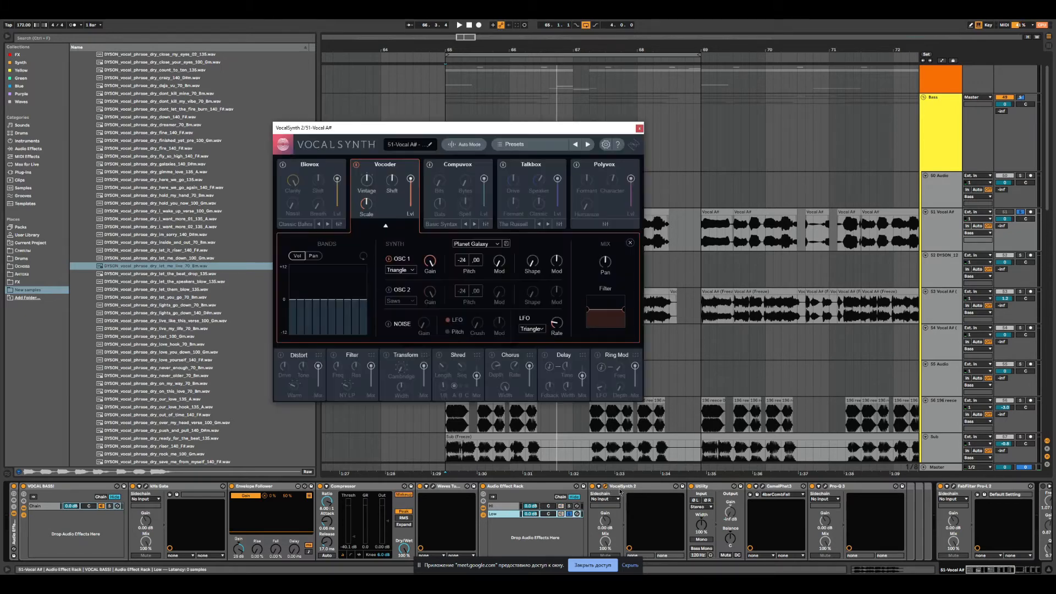
drag(414, 133, 408, 130)
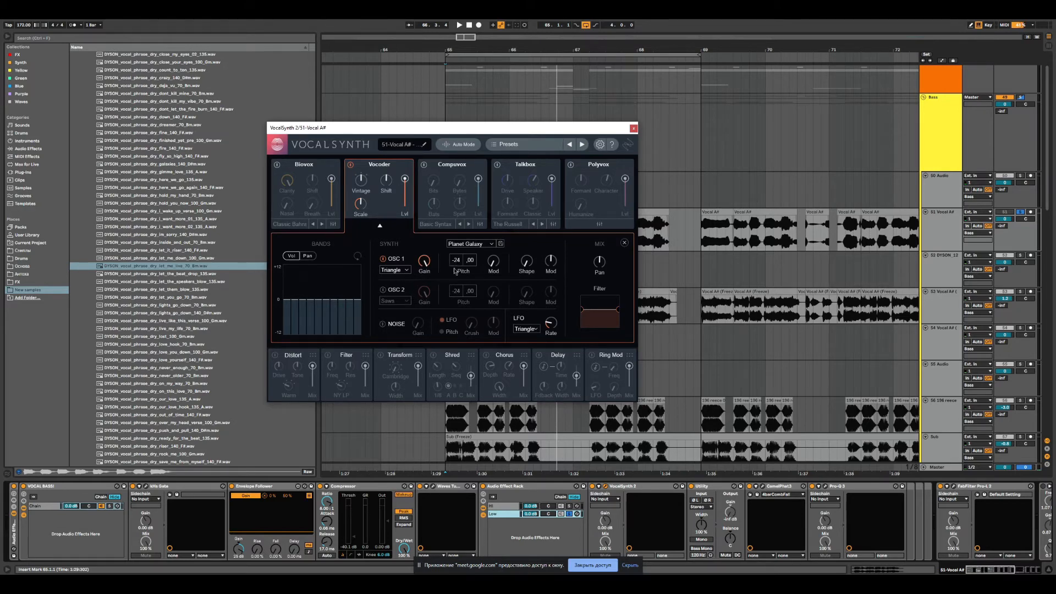
key(space)
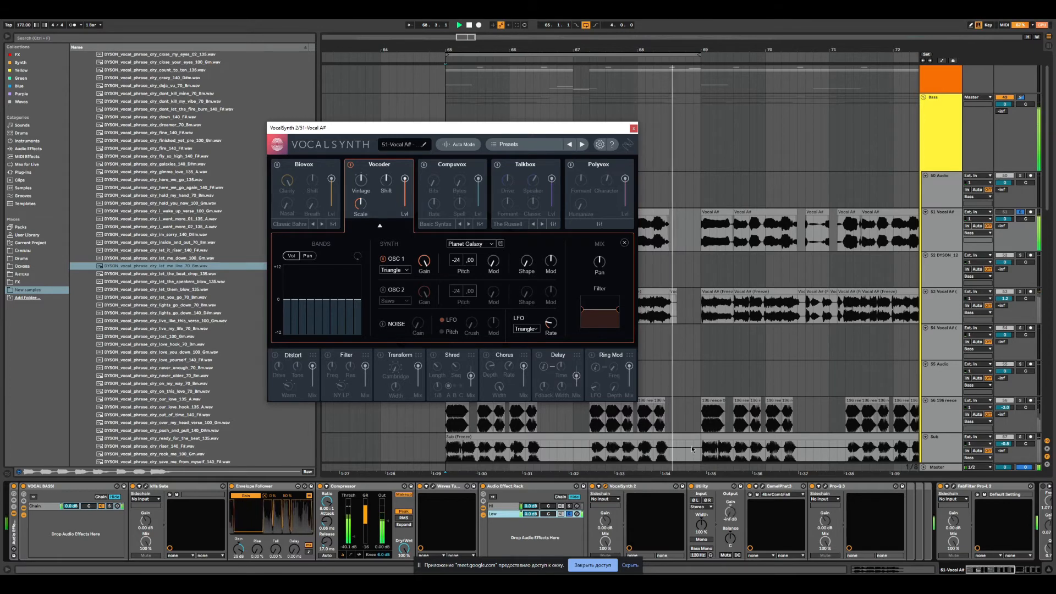
click(633, 130)
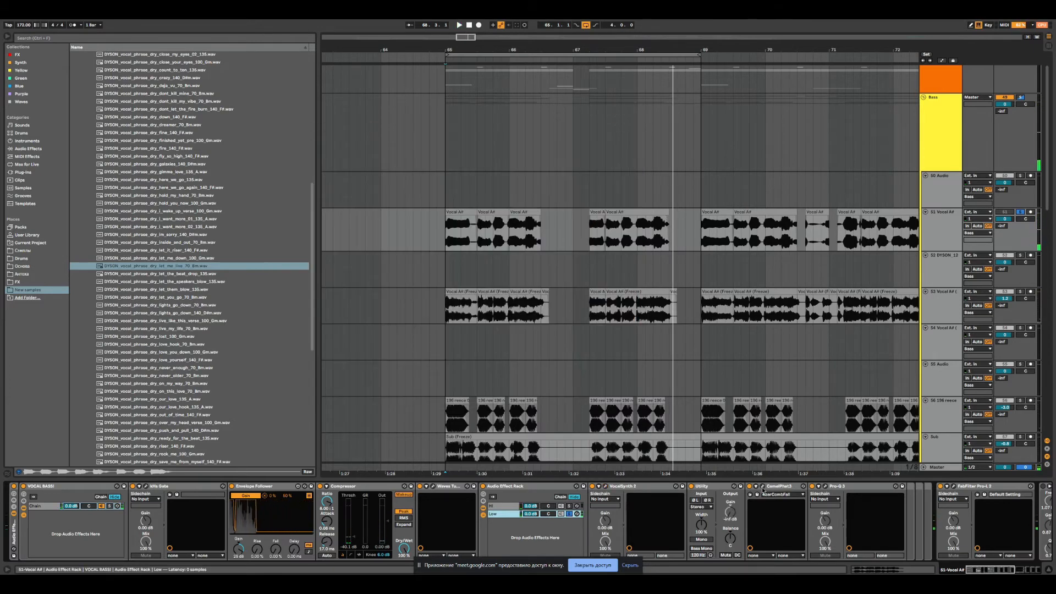
- Open CamelPhat3 on the Low chain, audition the loop through its 4barCombFall preset, and close it
click(762, 486)
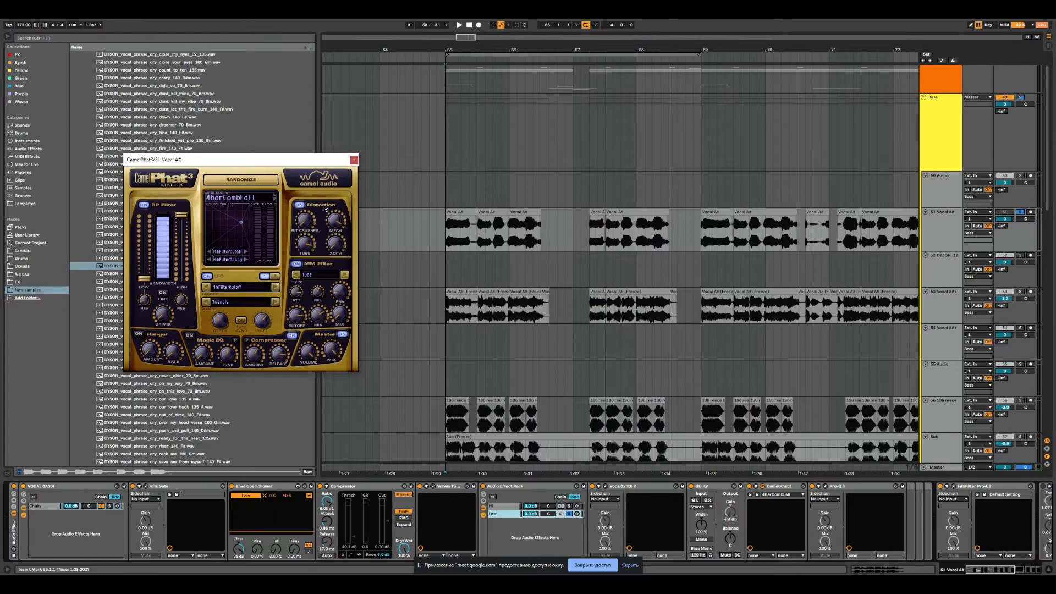
key(space)
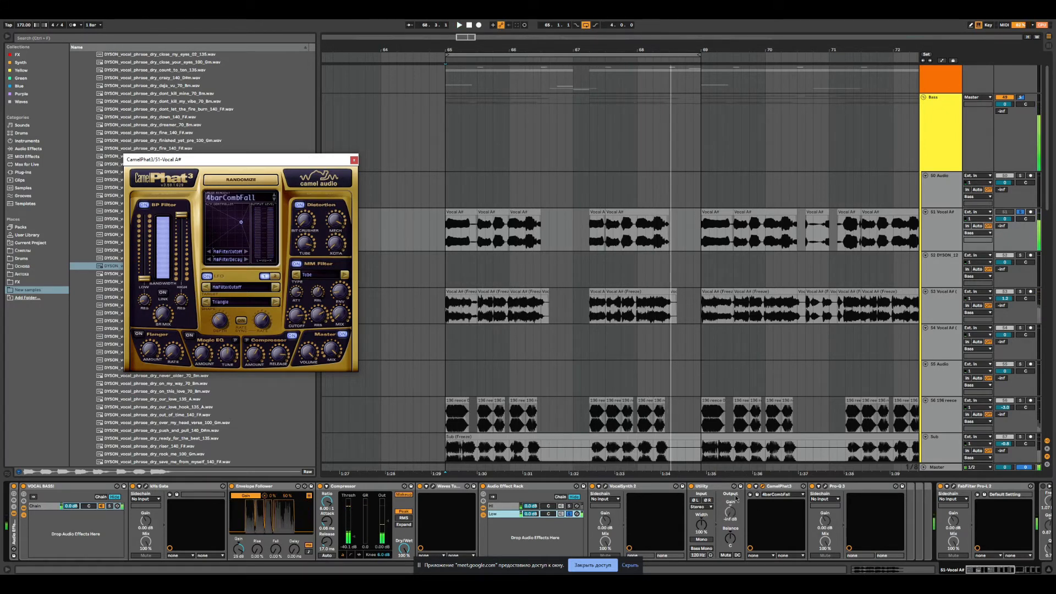
key(space)
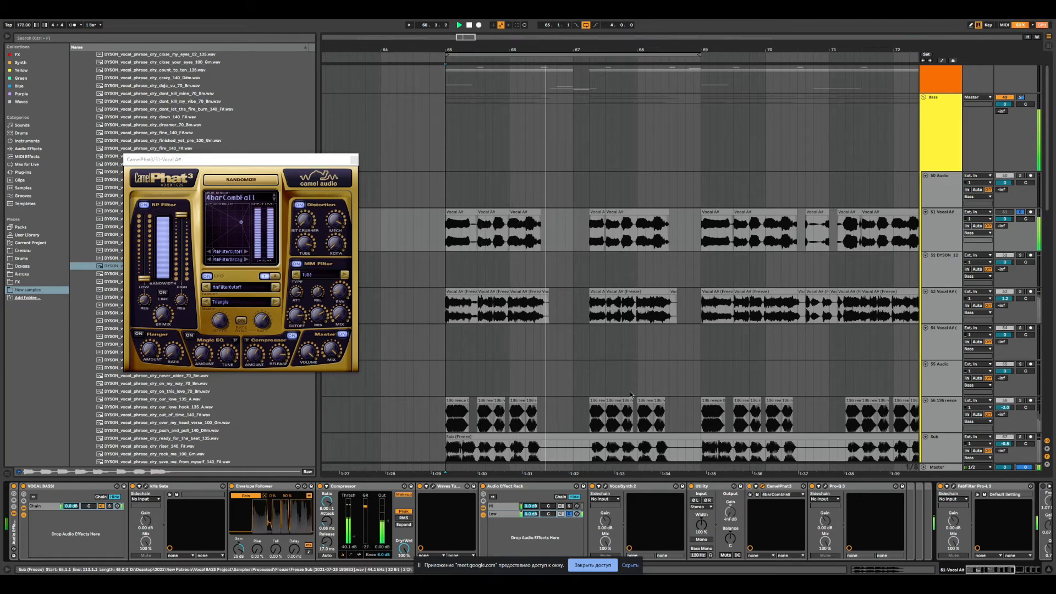
click(354, 160)
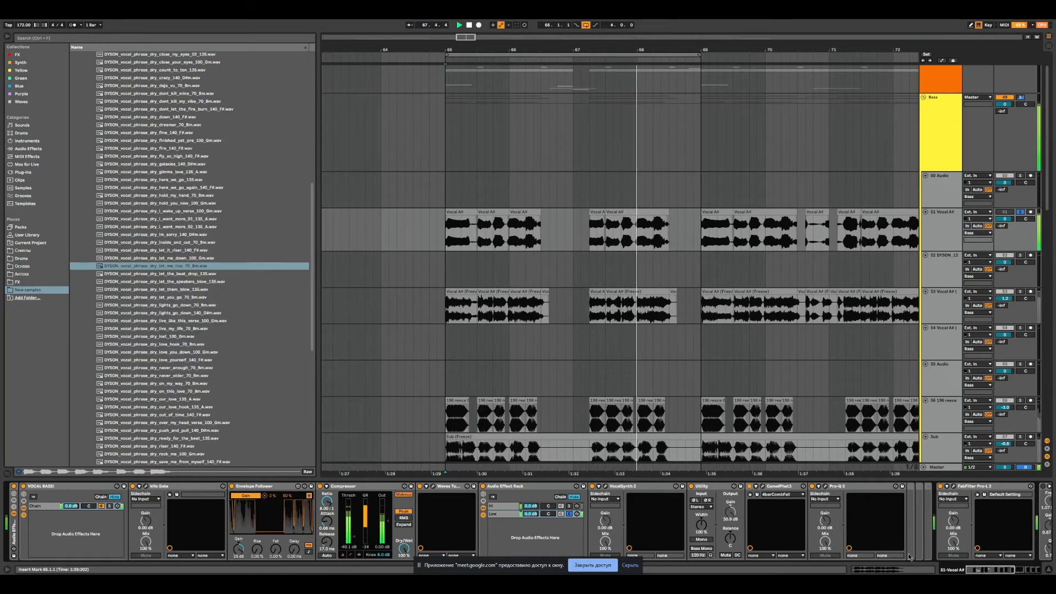
- Open the Low chain's Pro-Q 3, audition its high-cut band over the loop, and close it
click(827, 487)
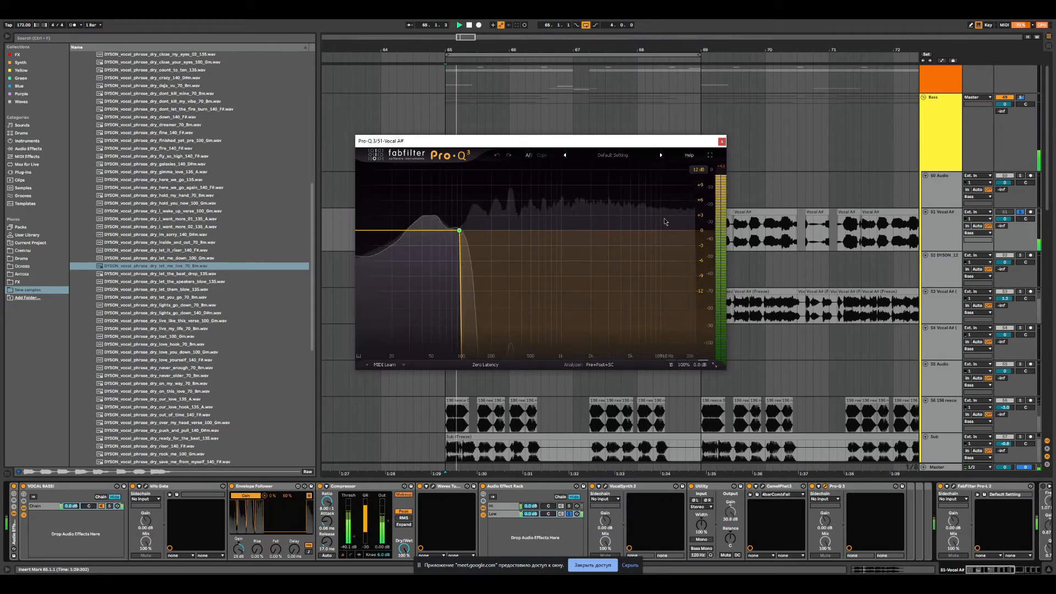
mouse_move(462, 234)
mouse_down()
mouse_move(475, 234)
mouse_move(462, 231)
mouse_up()
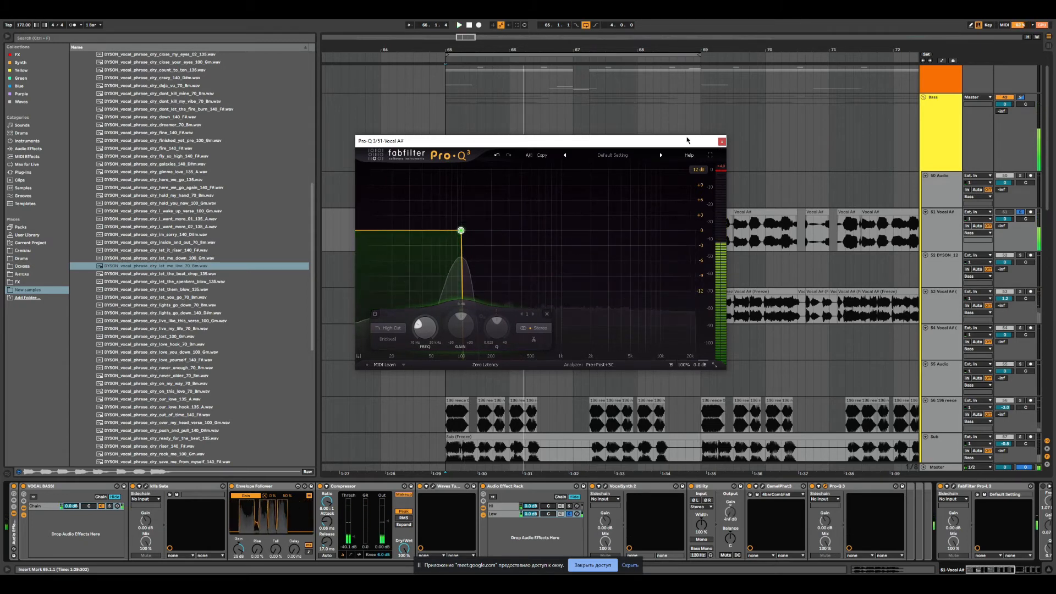
click(722, 141)
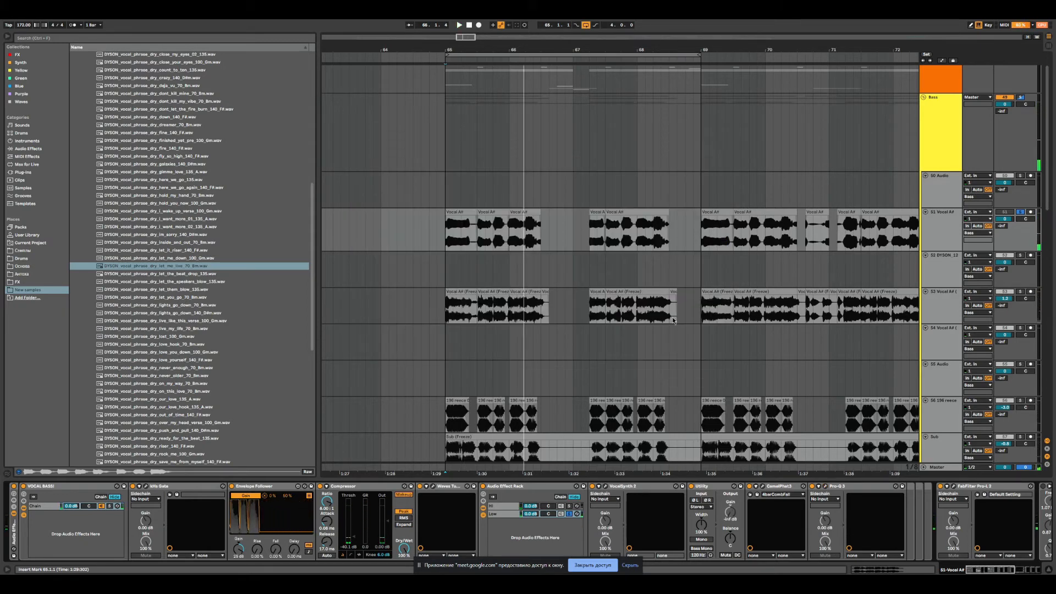
- Solo the Hi chain together with the Low chain and audition the loop through both
click(570, 508)
key(space)
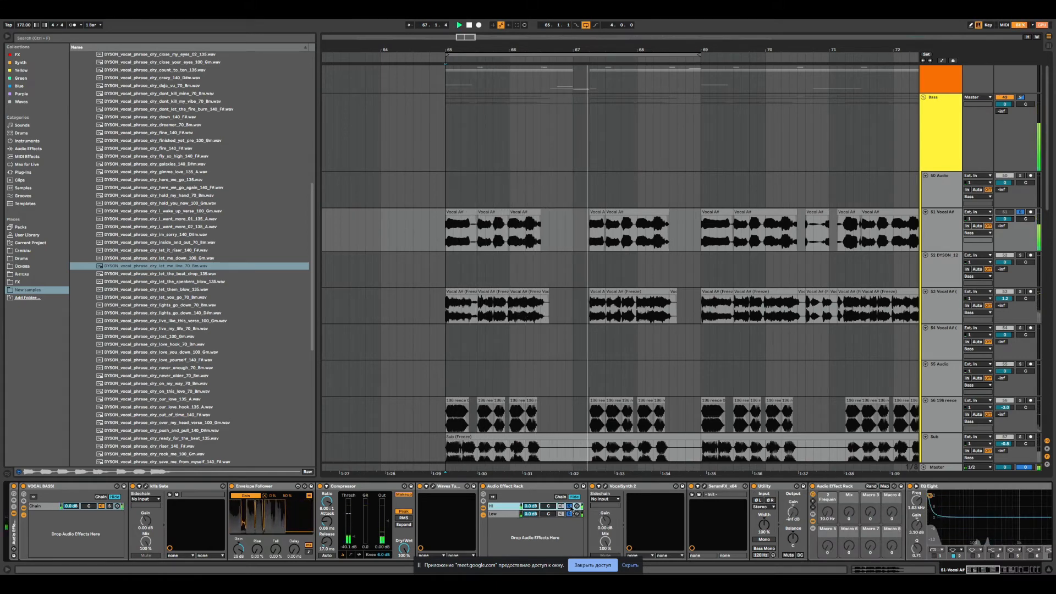
click(570, 507)
drag(973, 570, 999, 571)
key(space)
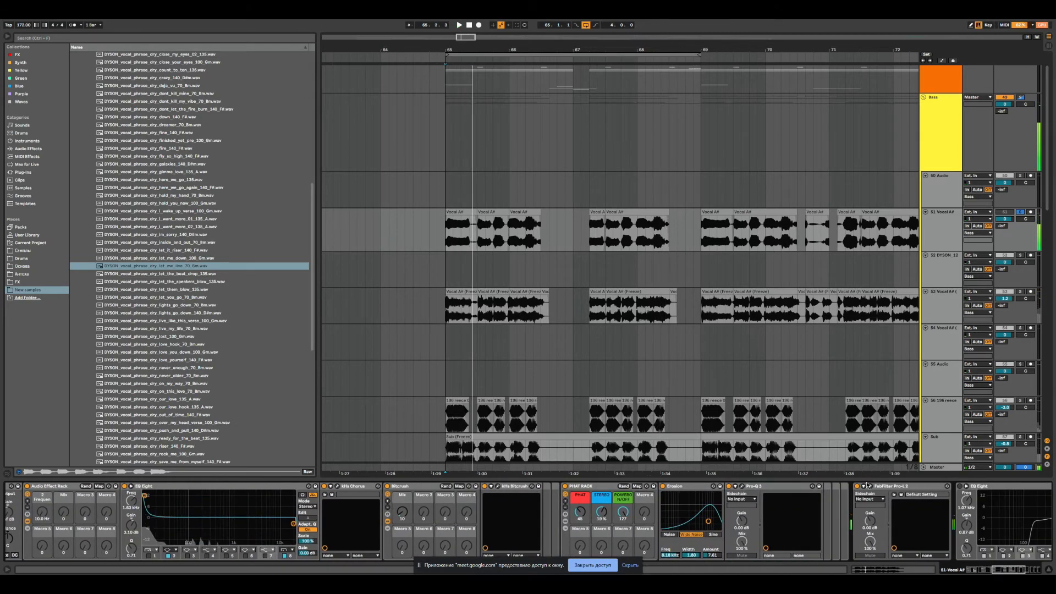
- Open FabFilter Pro-L 2 after the rack and examine its gain and limiting while auditioning the loop
drag(995, 570, 1002, 570)
click(680, 486)
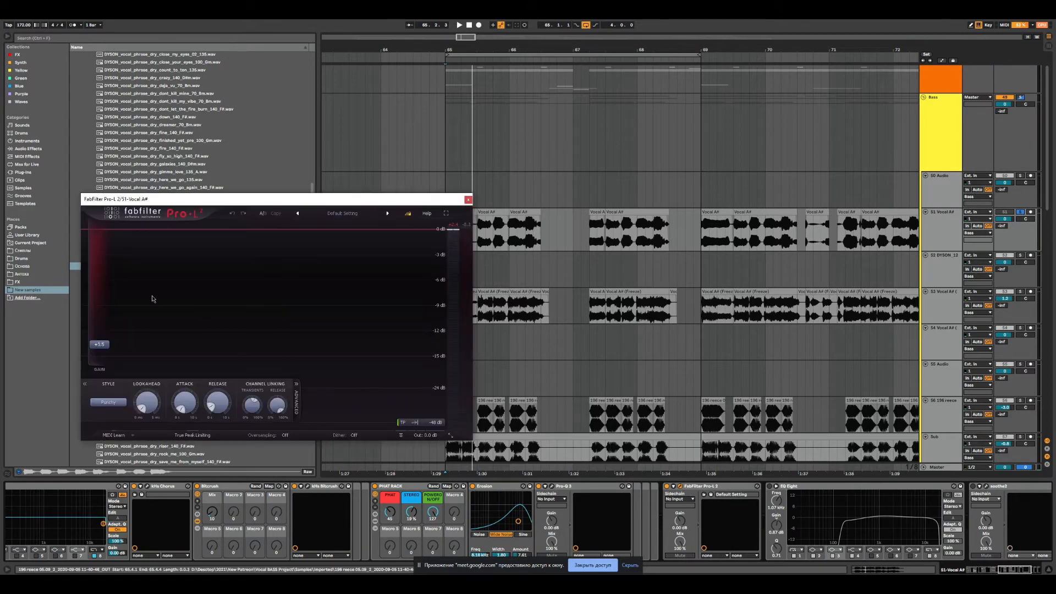
drag(220, 211, 288, 194)
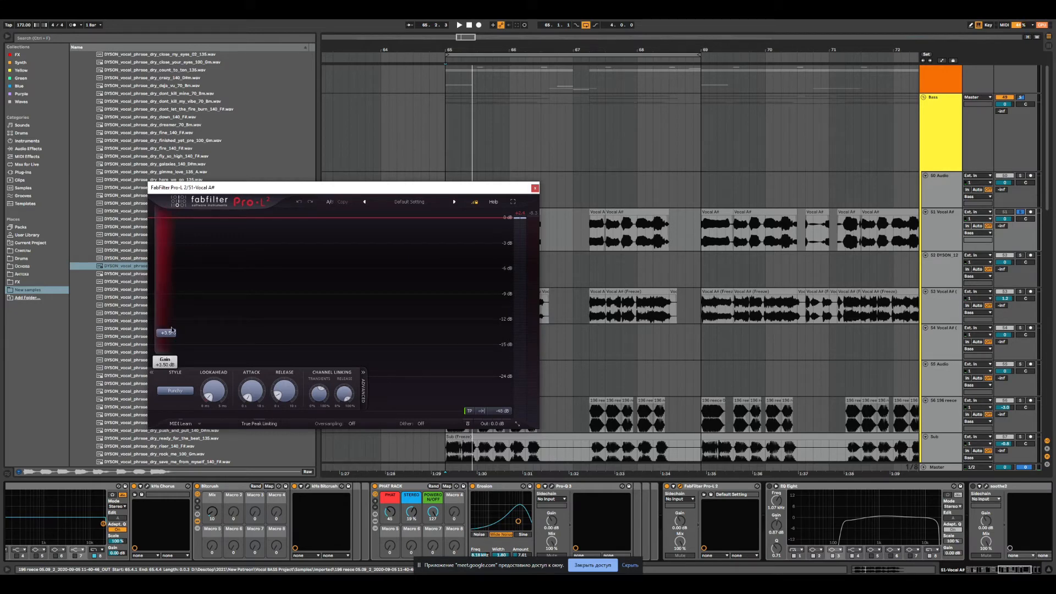
key(space)
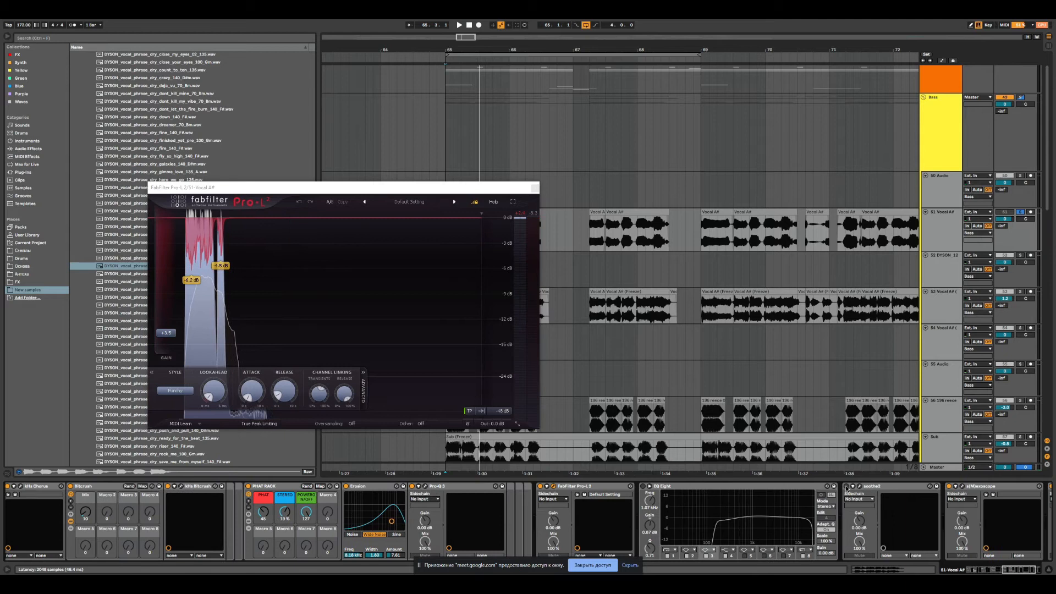
- Audition the loop through soothe2 on the 51 Vocal A# track and close the soothe2 and Pro-L 2 windows
click(846, 486)
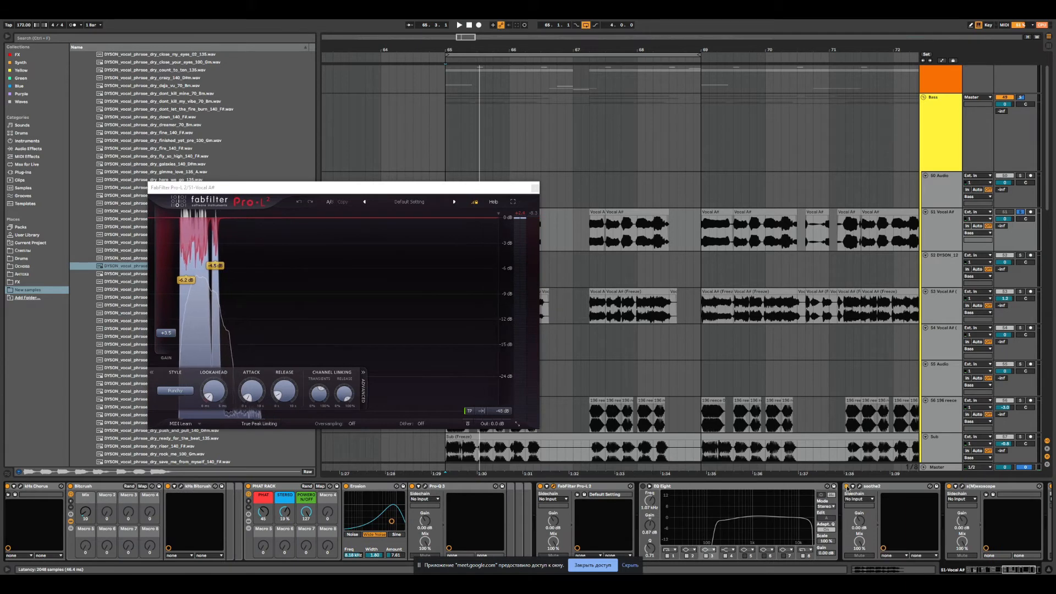
click(859, 487)
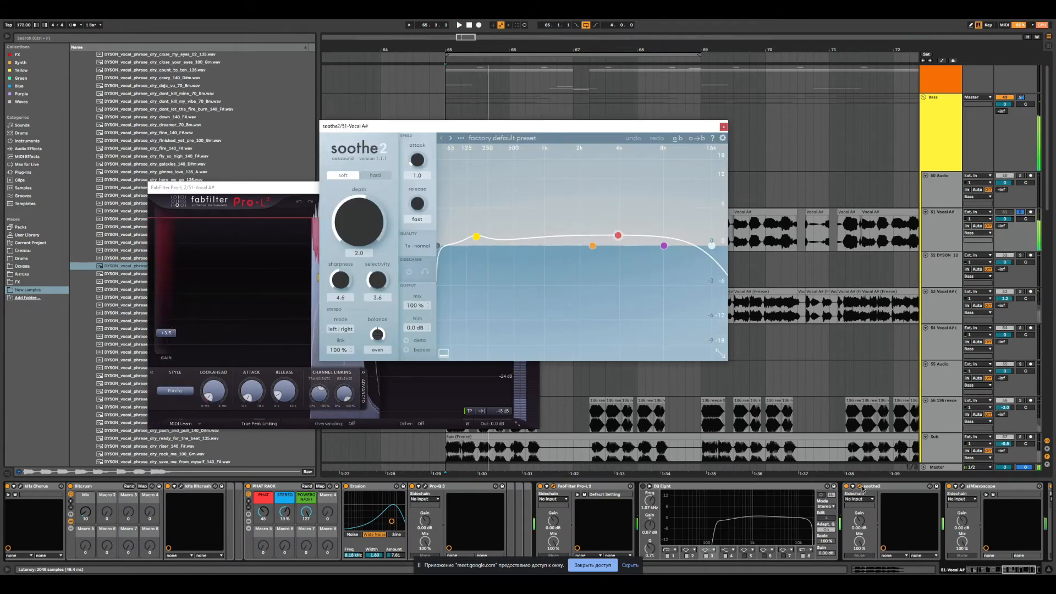
click(859, 487)
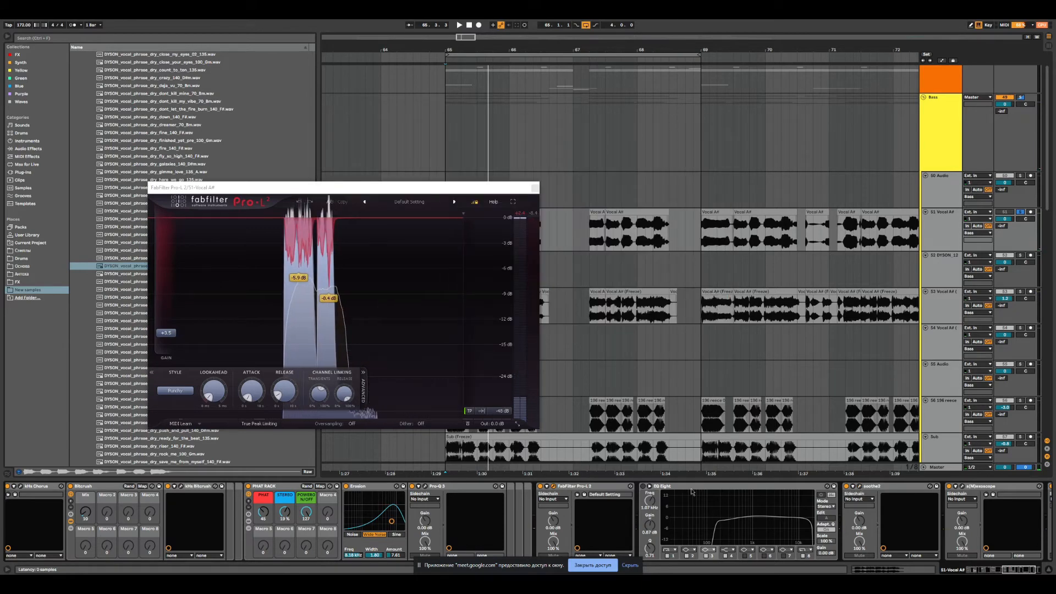
click(534, 187)
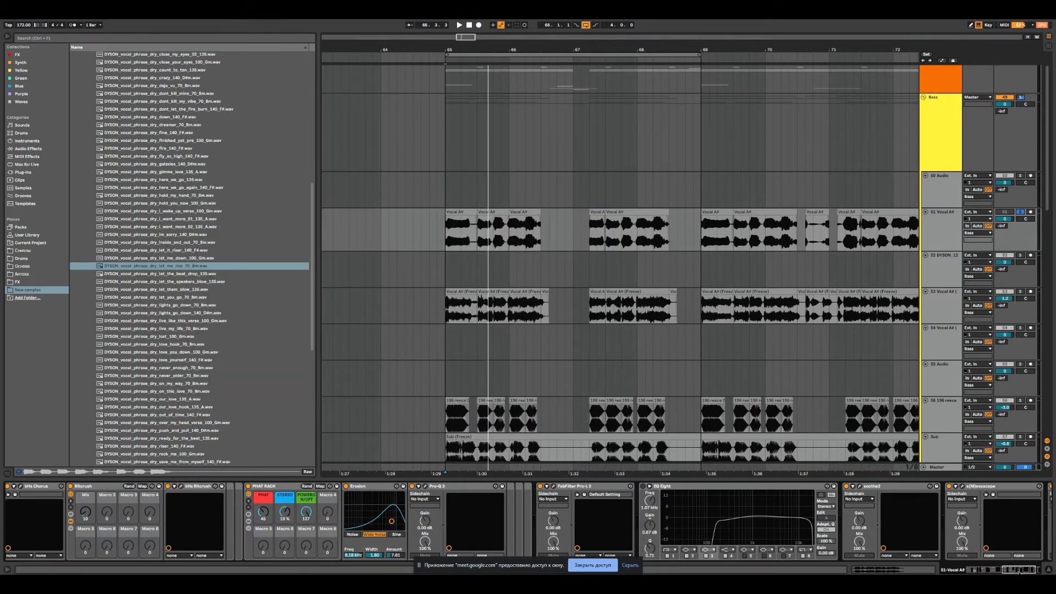
- Audition the soloed vocal loop while examining the EQ Eight placed between Pro-L 2 and soothe2
drag(1019, 571, 1016, 570)
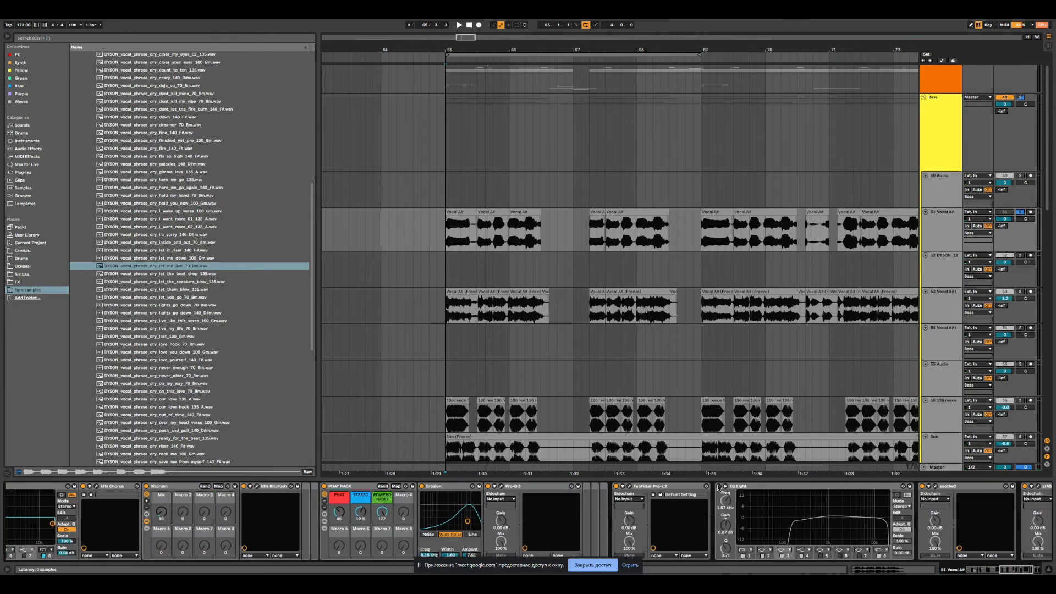
key(space)
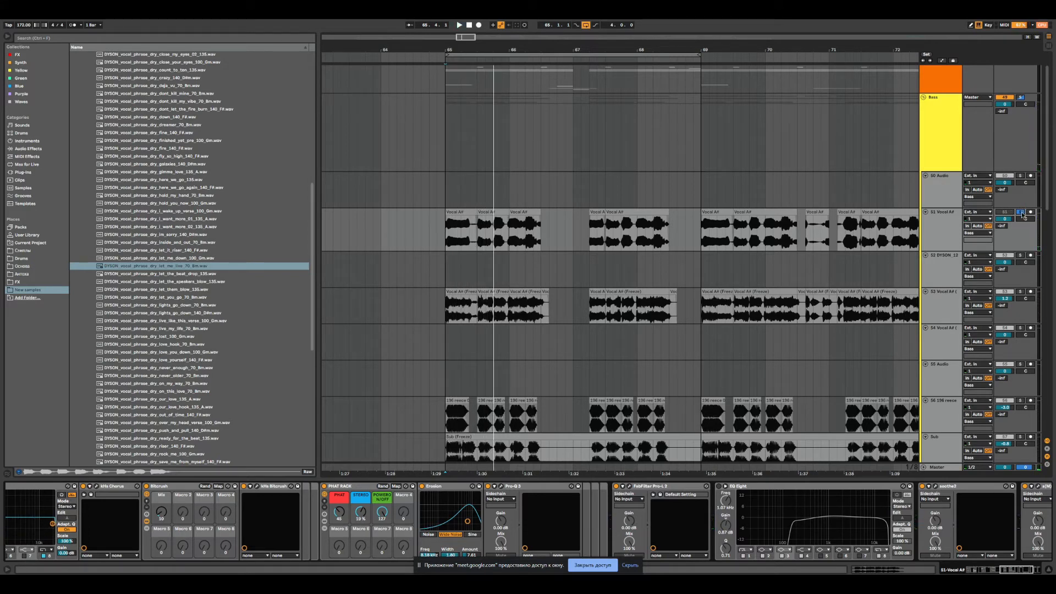
drag(1022, 570, 1019, 570)
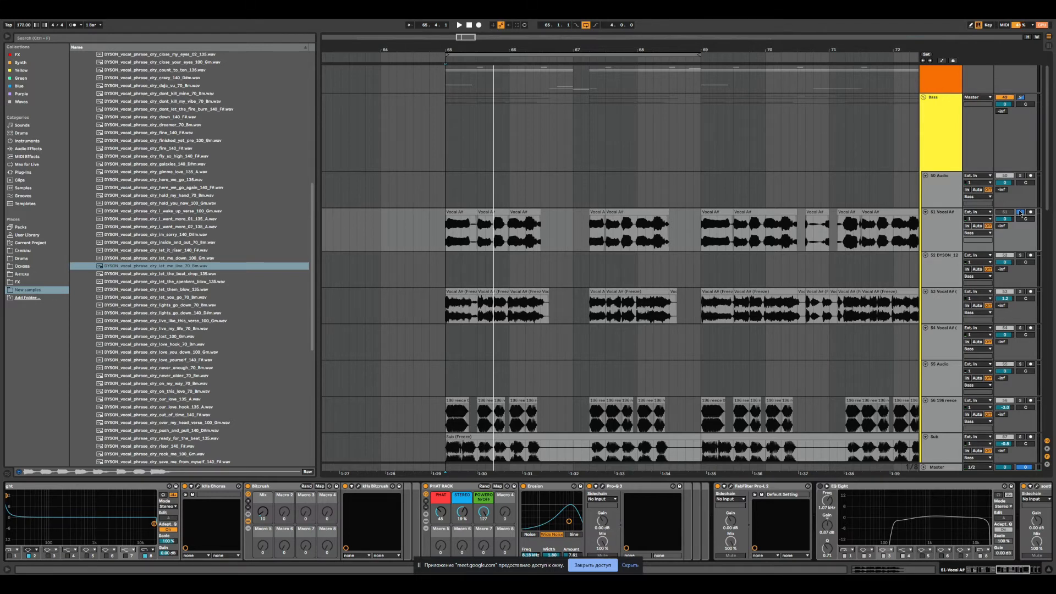
- Solo the Sub track and audition its frozen clip from bar 65
scroll(553, 312, down, 1)
click(446, 422)
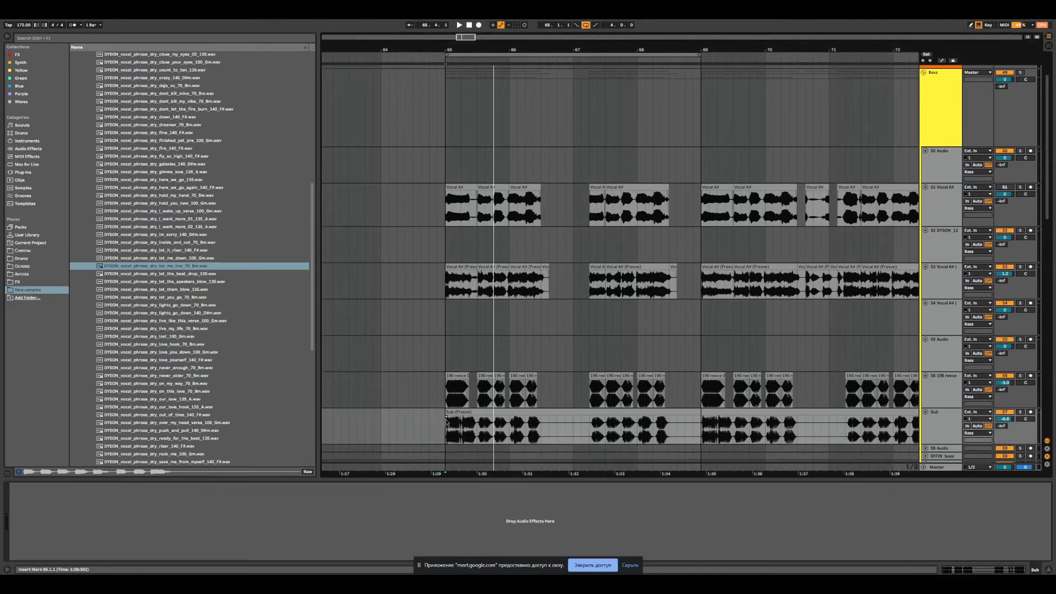
key(space)
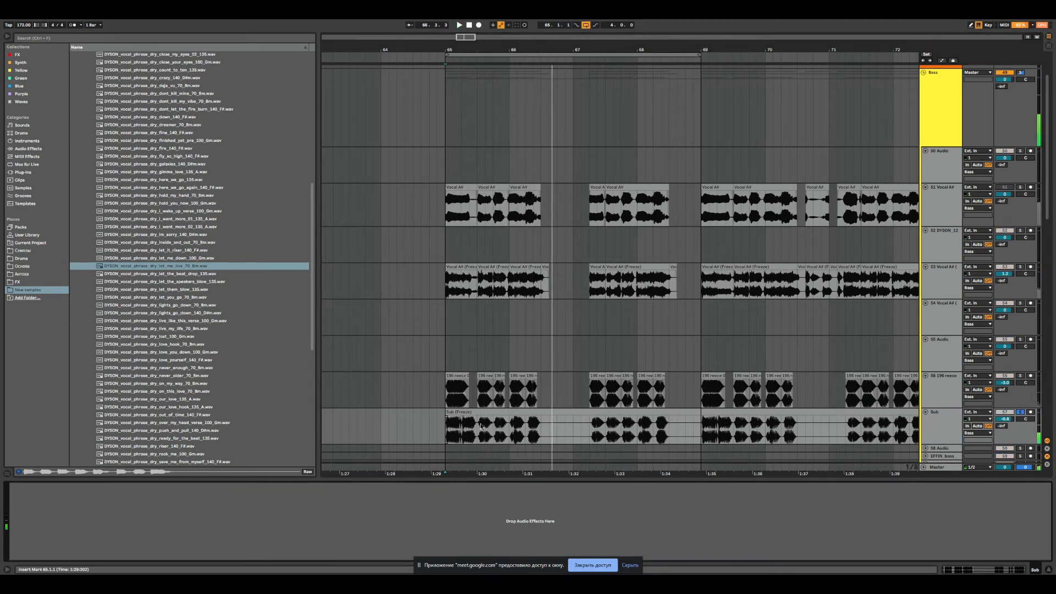
key(space)
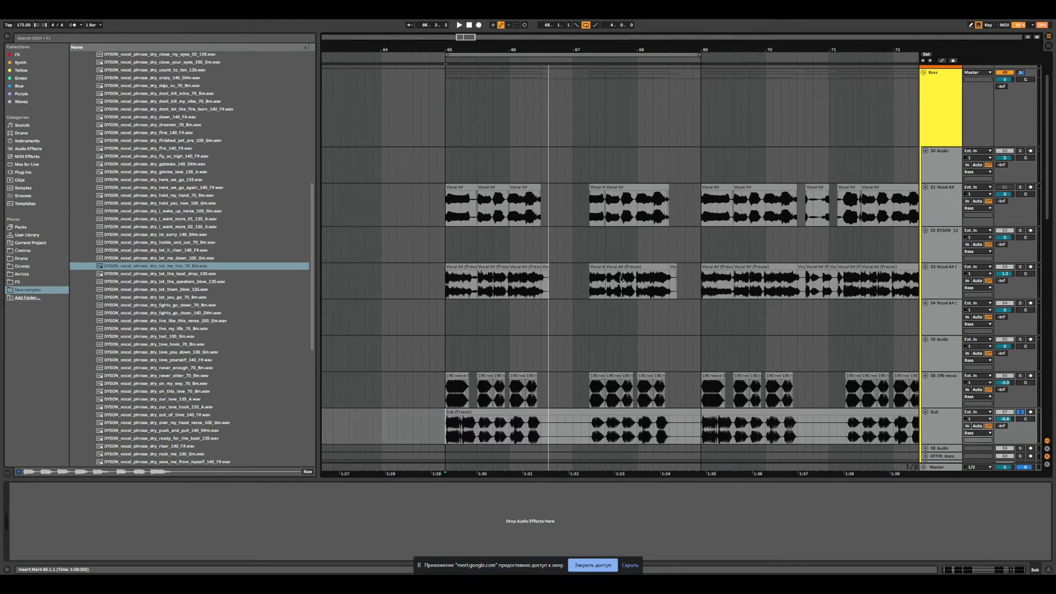
- Compare the loop on the soloed 51 Vocal A# track with the frozen 53 Vocal A# track
click(958, 194)
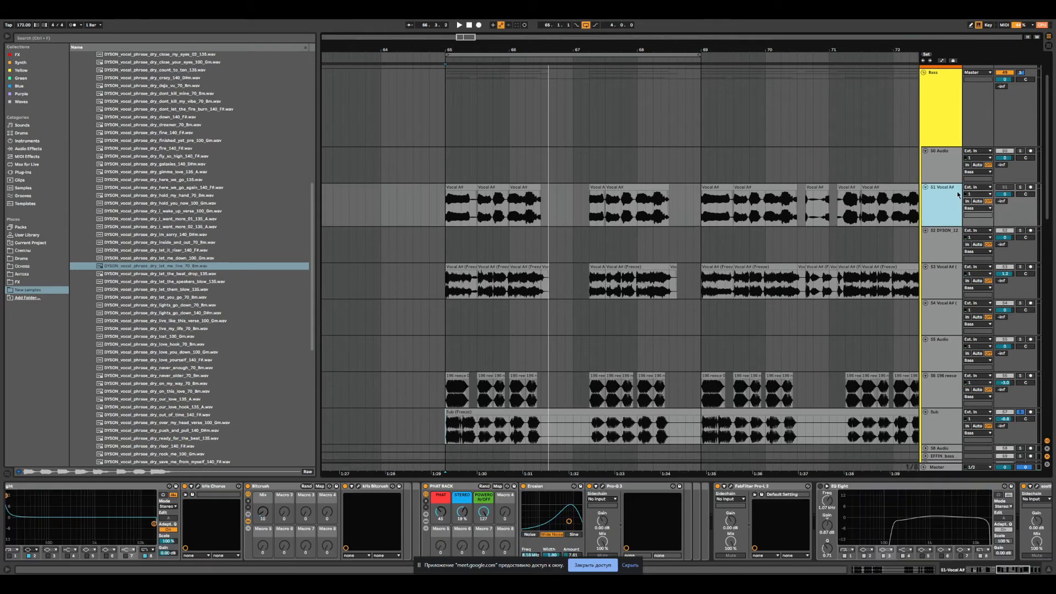
click(1019, 188)
key(space)
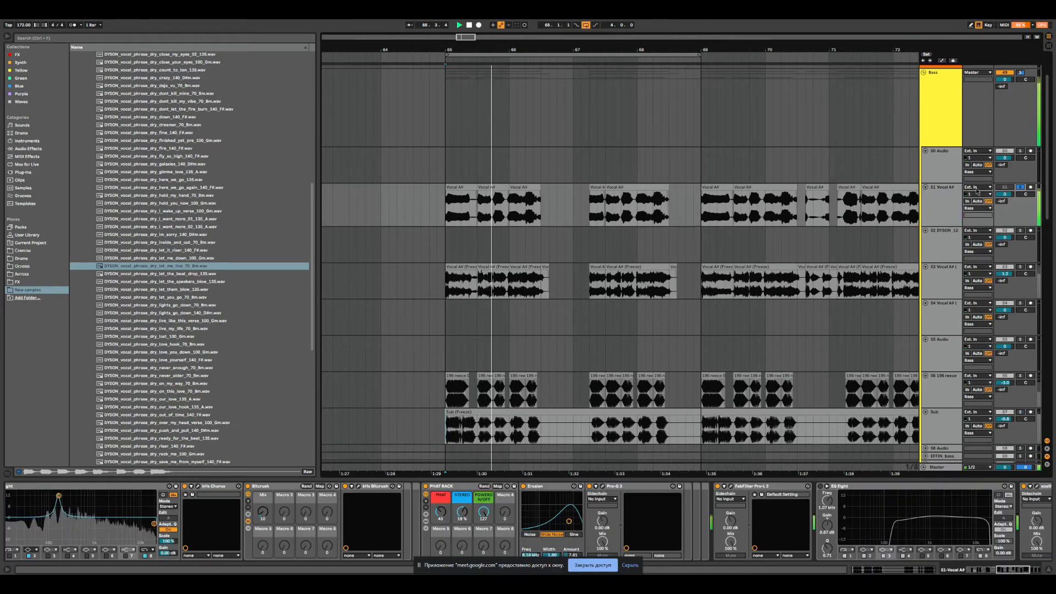
click(1020, 267)
click(477, 285)
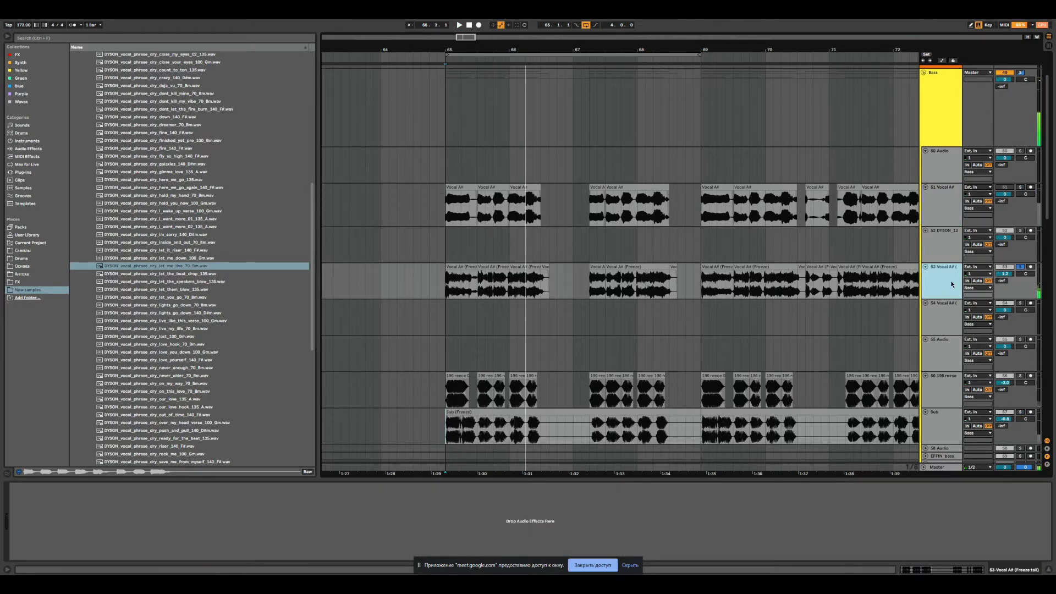
- Turn on the EQ Eight after Pro-L 2 on the 51 Vocal A# track and audition the loop in solo
click(934, 219)
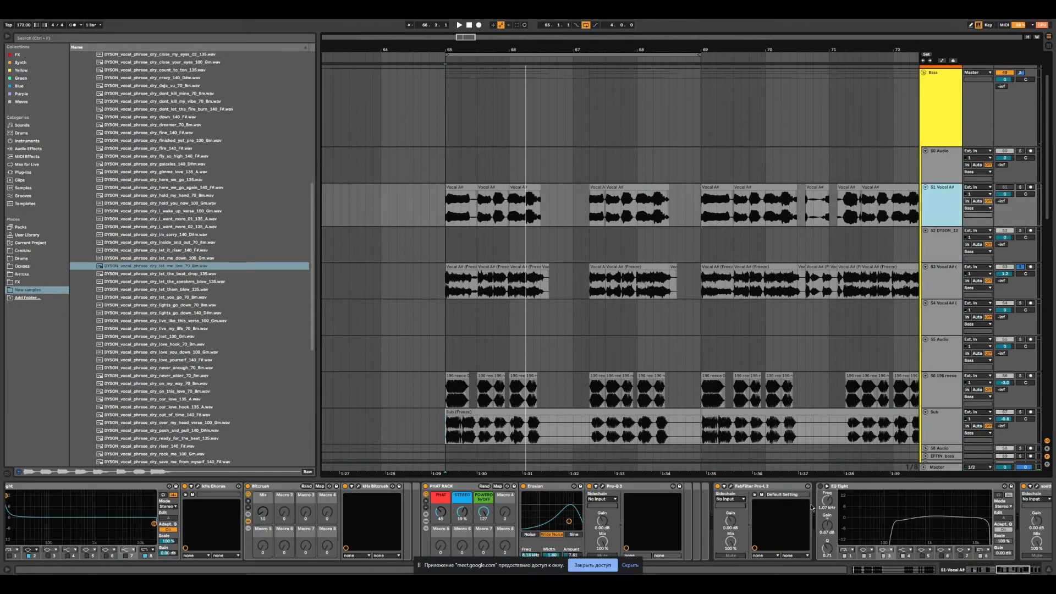
click(820, 487)
click(1021, 187)
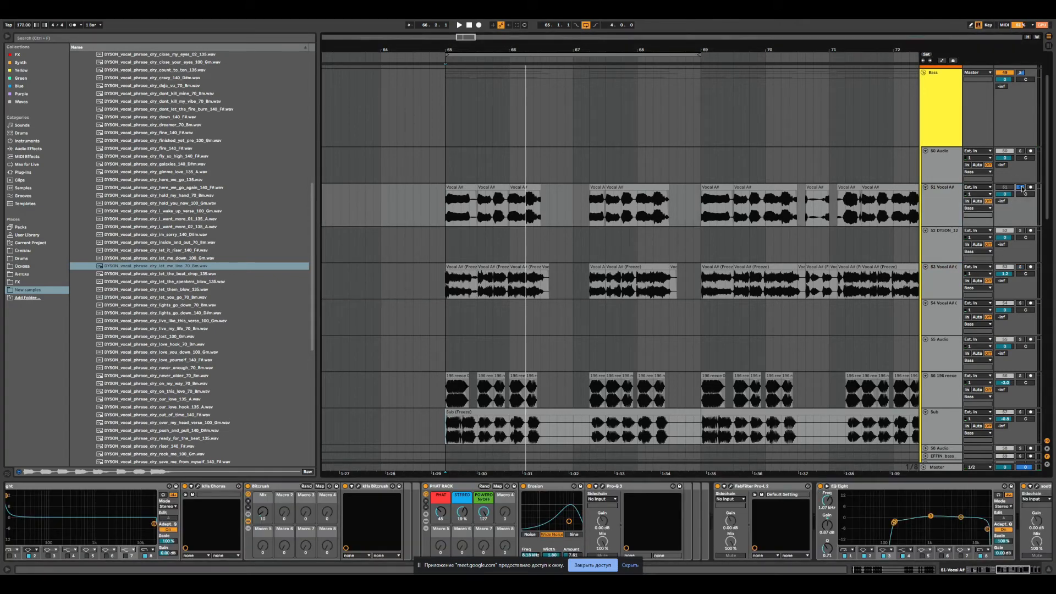
key(space)
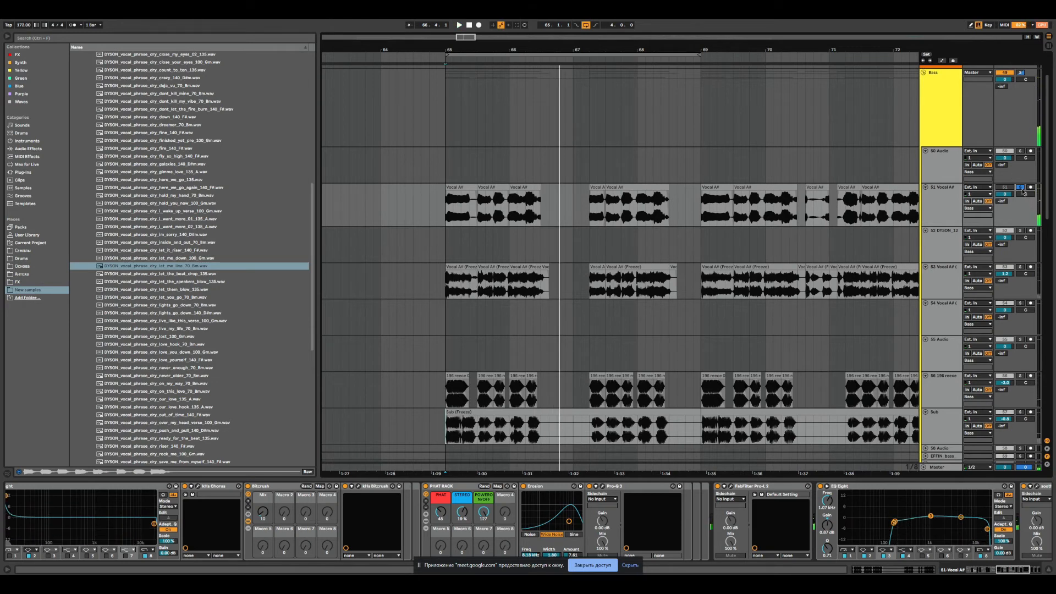
- Solo the frozen 53 Vocal A# track and audition it from bar 65 together with the Sub track
click(950, 282)
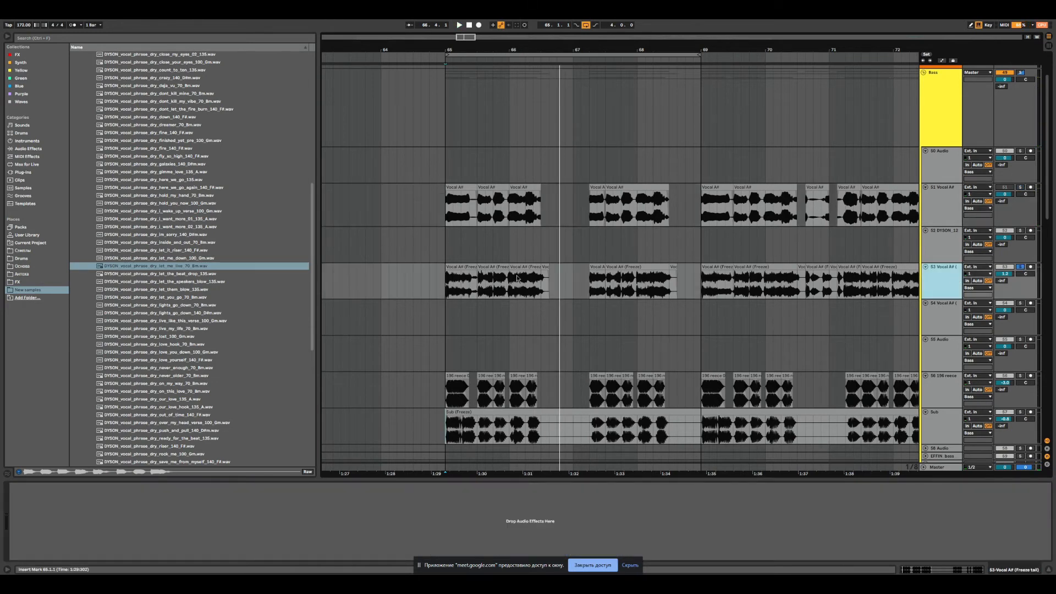
click(442, 292)
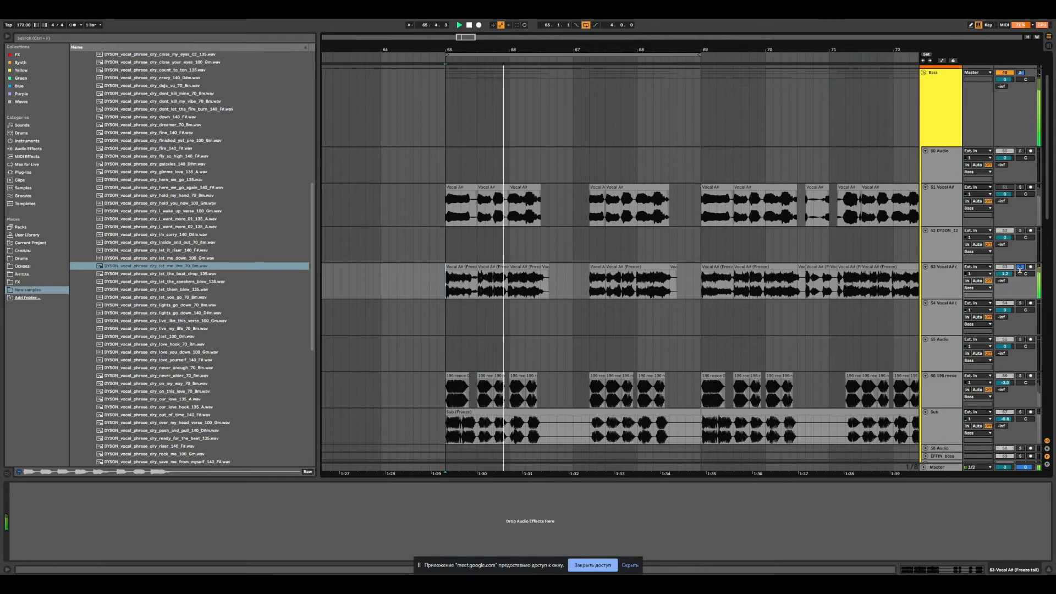
scroll(1020, 271, down, 2)
click(446, 356)
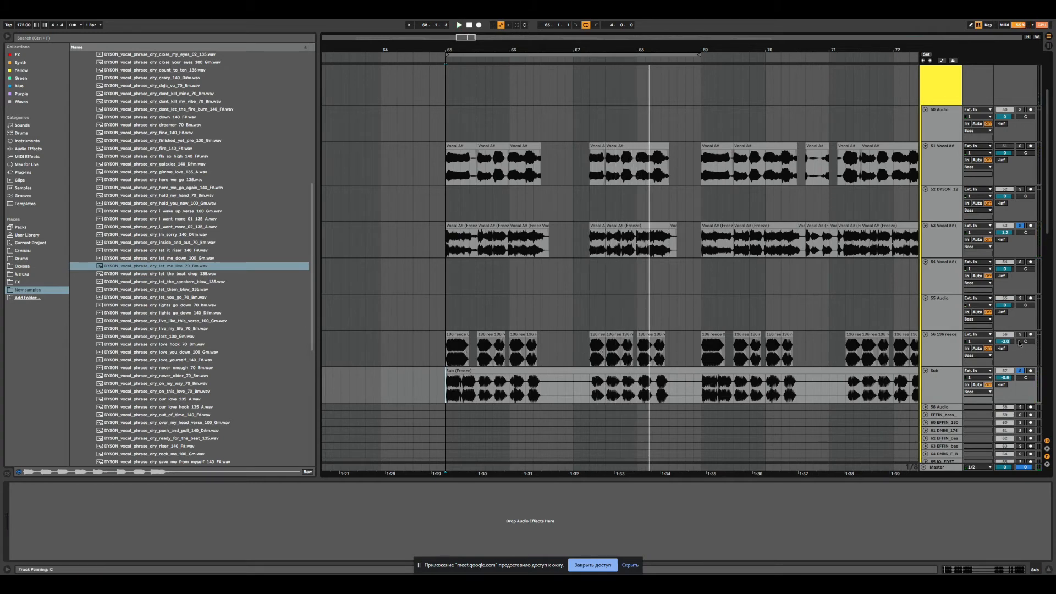
- Solo the 56-196 reece track and audition its clips from bar 65
click(432, 340)
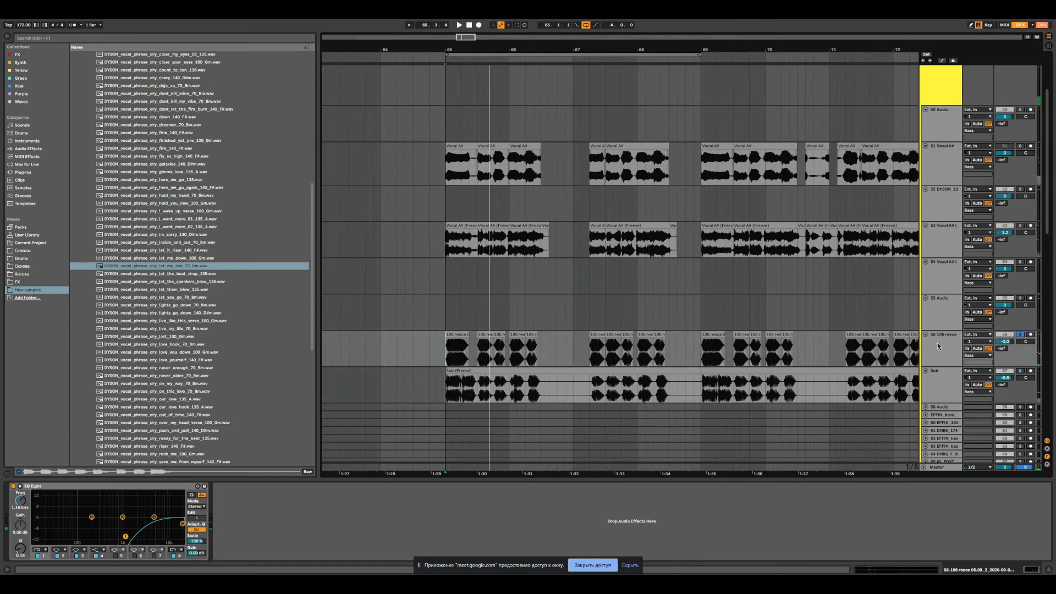
click(938, 347)
click(435, 348)
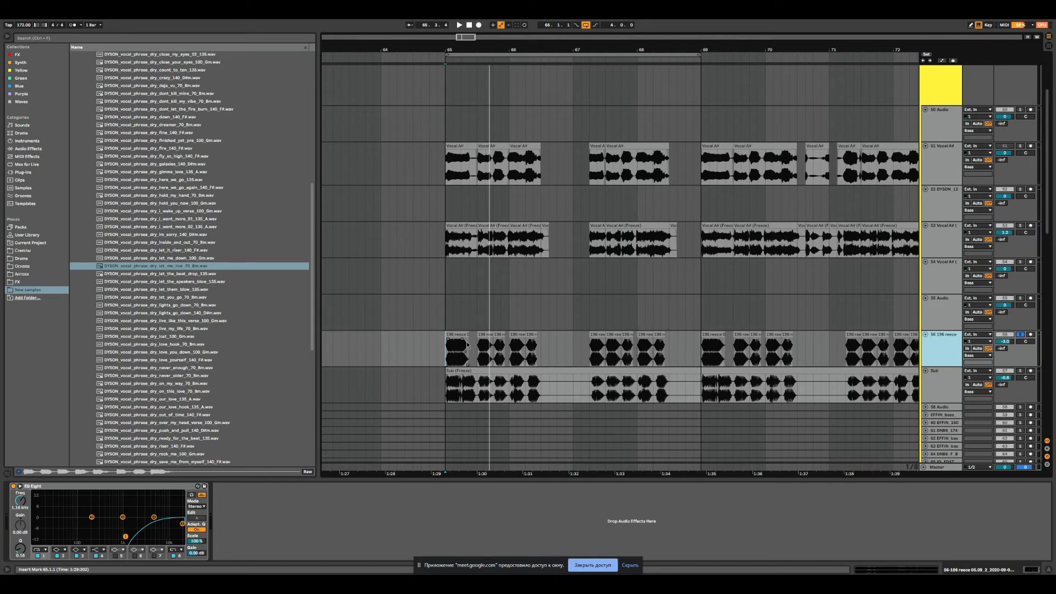
key(space)
drag(449, 50, 515, 34)
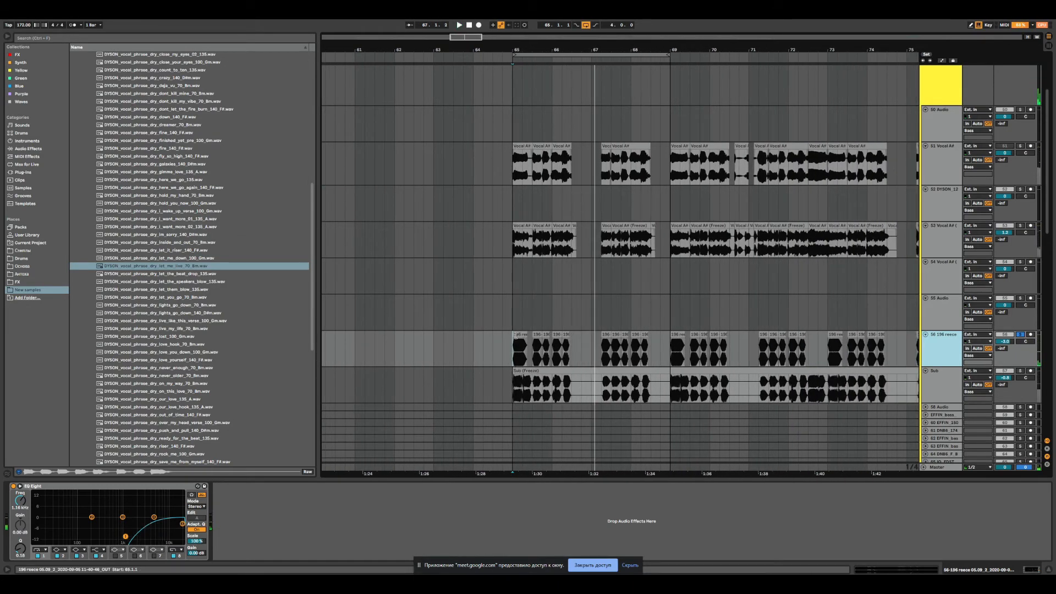
key(space)
- Extend the first reece clip's start back to about bar 62.4, audition it with EQ Eight off and on, and restore its start to bar 65
drag(514, 347, 430, 347)
key(space)
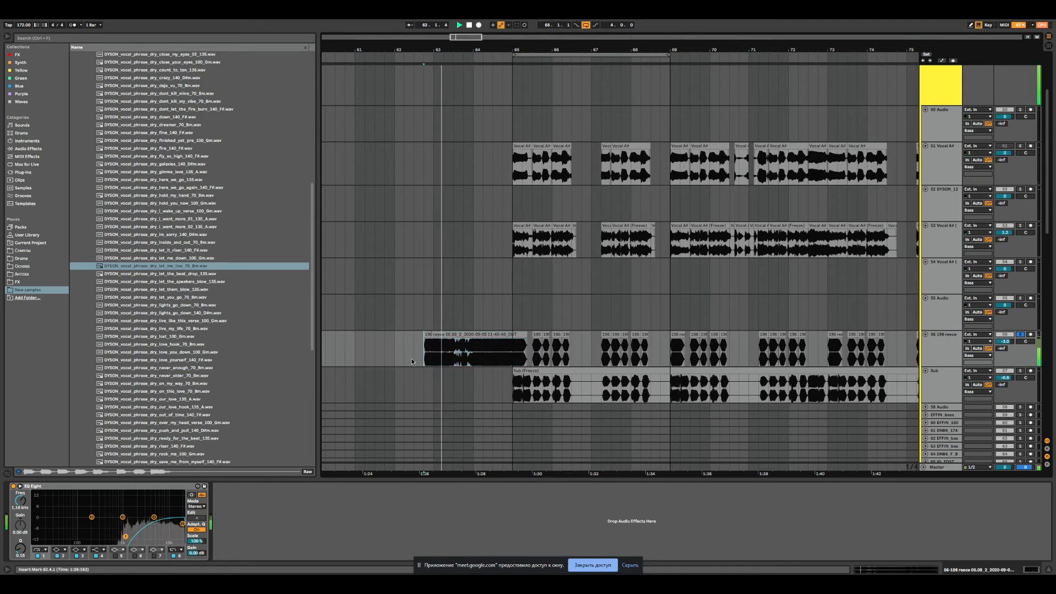
click(14, 486)
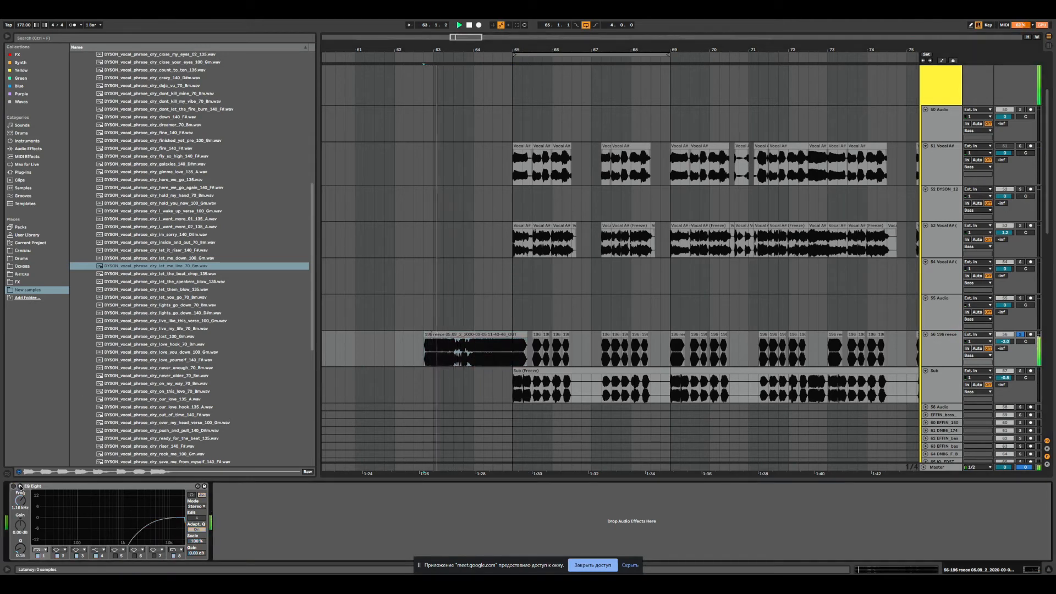
click(13, 486)
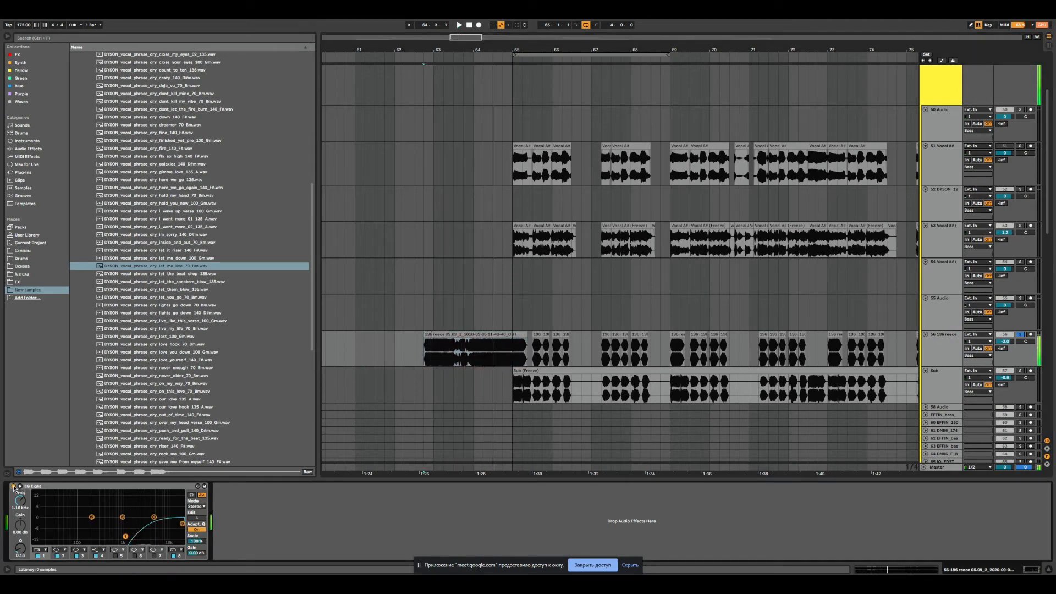
drag(428, 336, 513, 335)
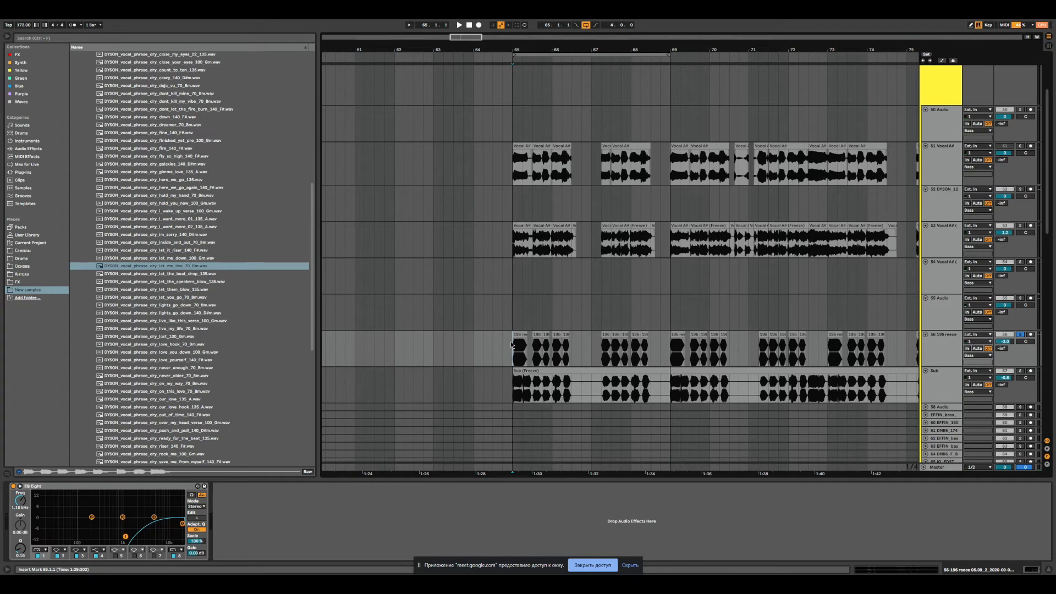
- Audition the soloed frozen 53 Vocal A#, reece and Sub tracks together, and clear their solos
key(space)
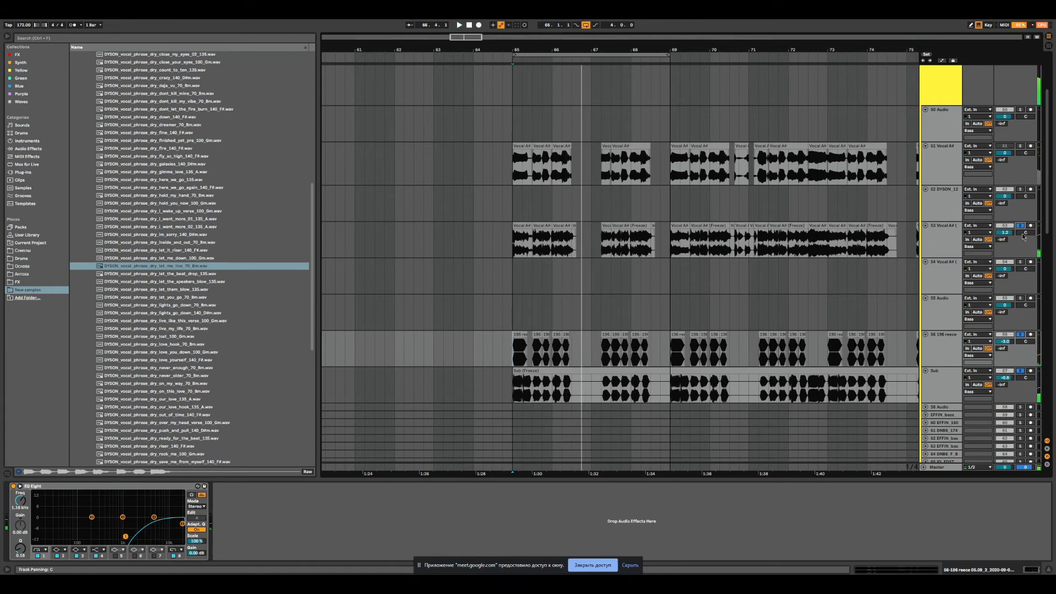
click(1020, 226)
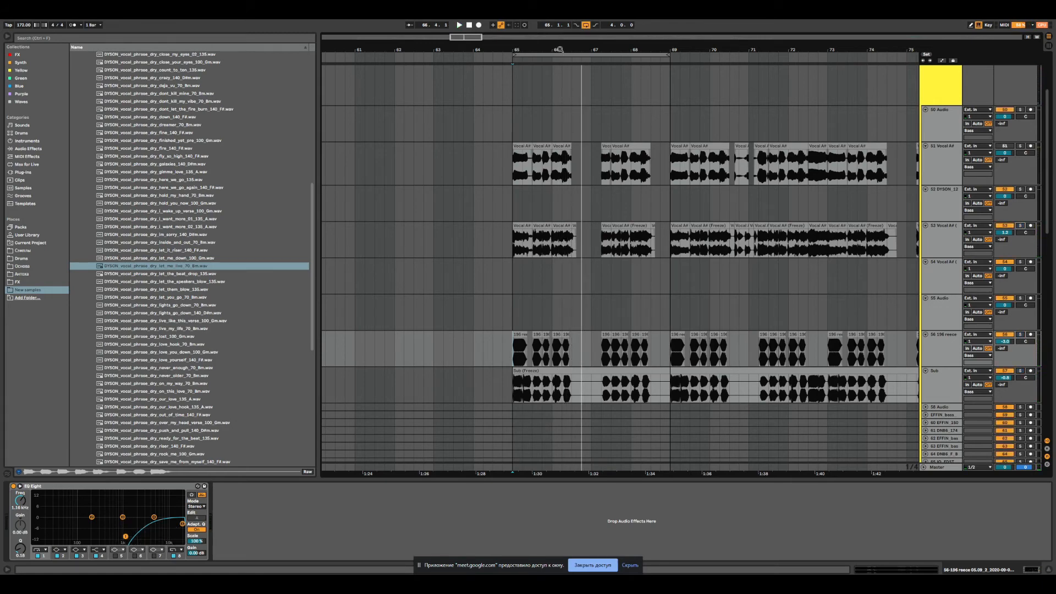
- Replace the 51 Vocal A# clips between bars 65 and 69 with the sample DYSON_vocal_phrase_dry_let_me_live_70_Bm.wav
drag(560, 50, 560, 32)
drag(530, 165, 592, 155)
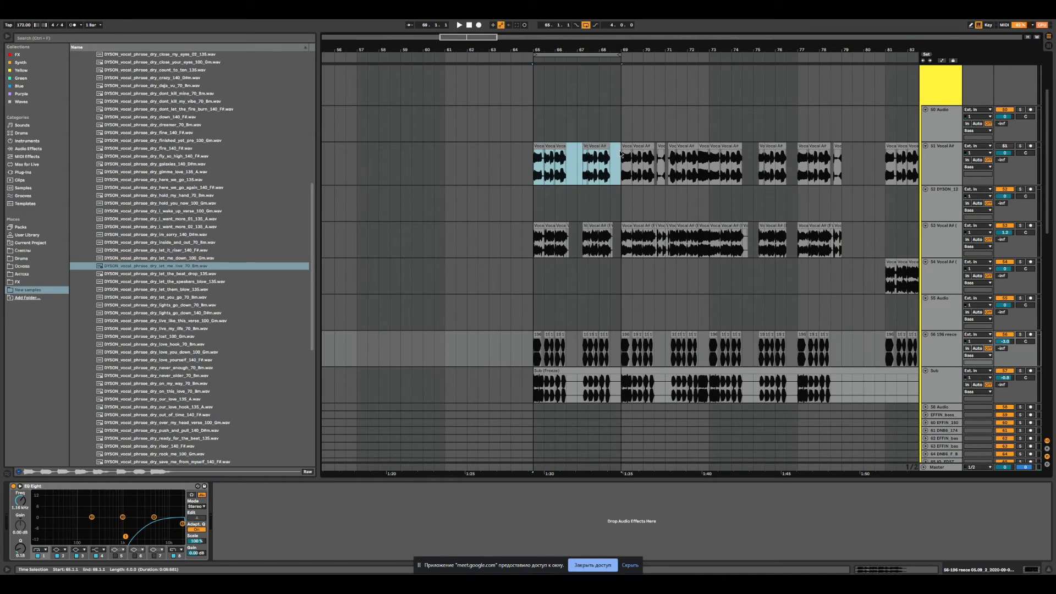
key(Delete)
click(182, 268)
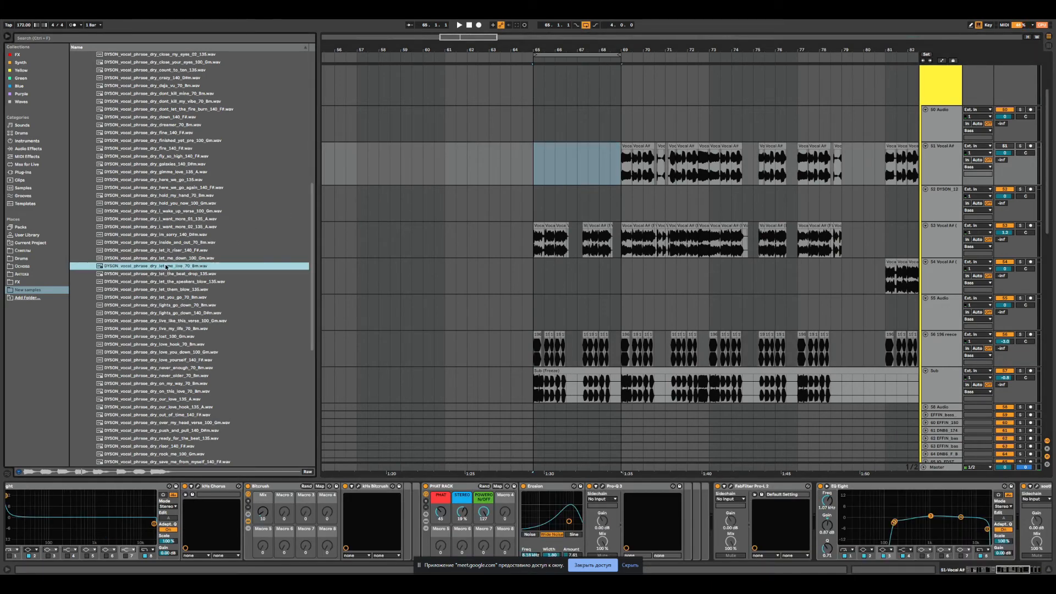
drag(164, 269, 536, 165)
- Solo the 51 Vocal A# track, audition the inserted vocal sample through its effect chain, and close Waves Tune Real-Time
key(space)
double_click(952, 163)
key(s)
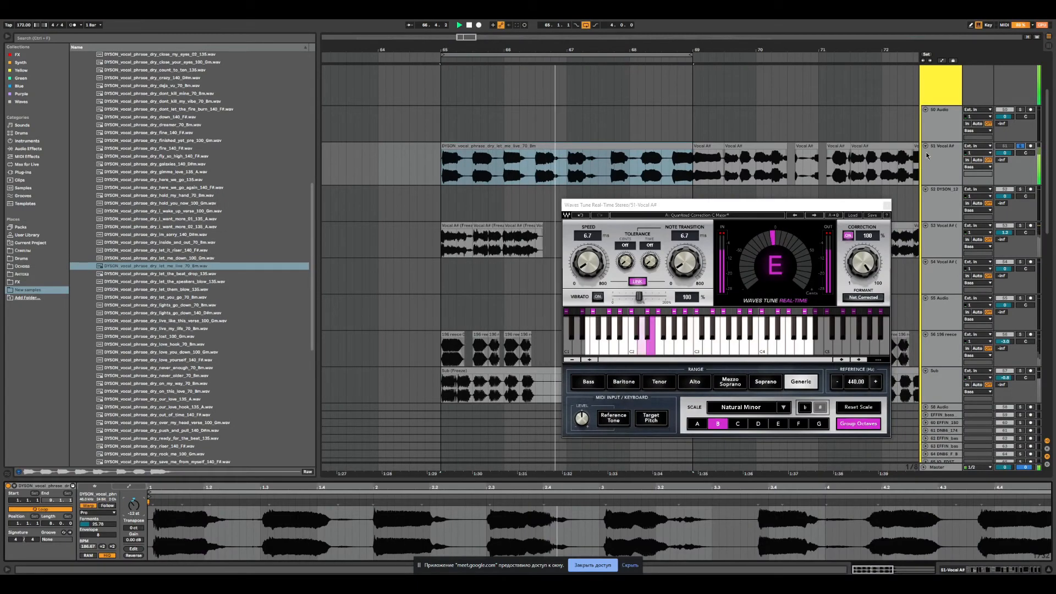
click(927, 155)
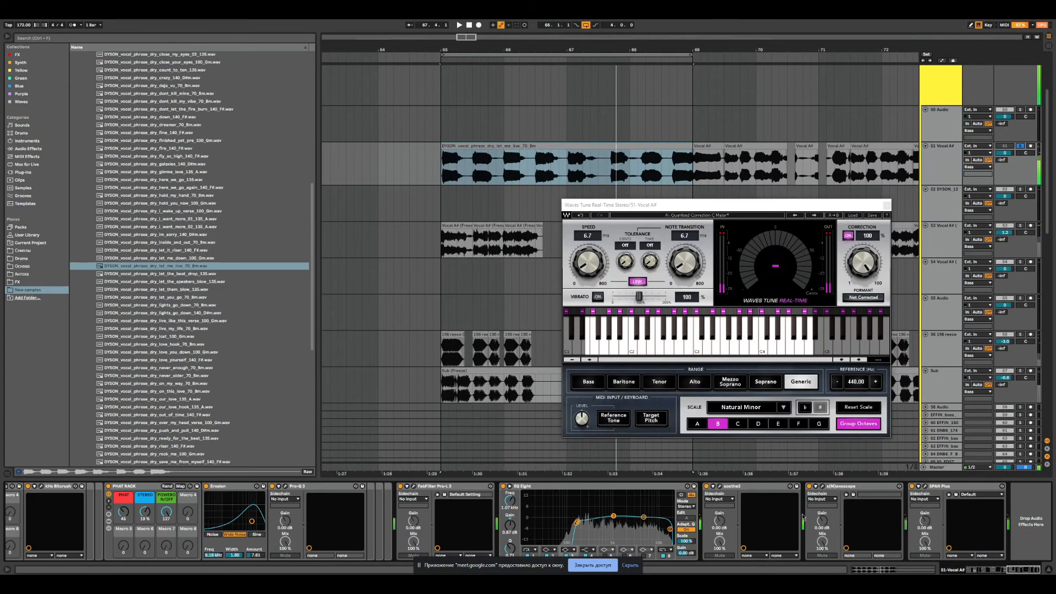
key(space)
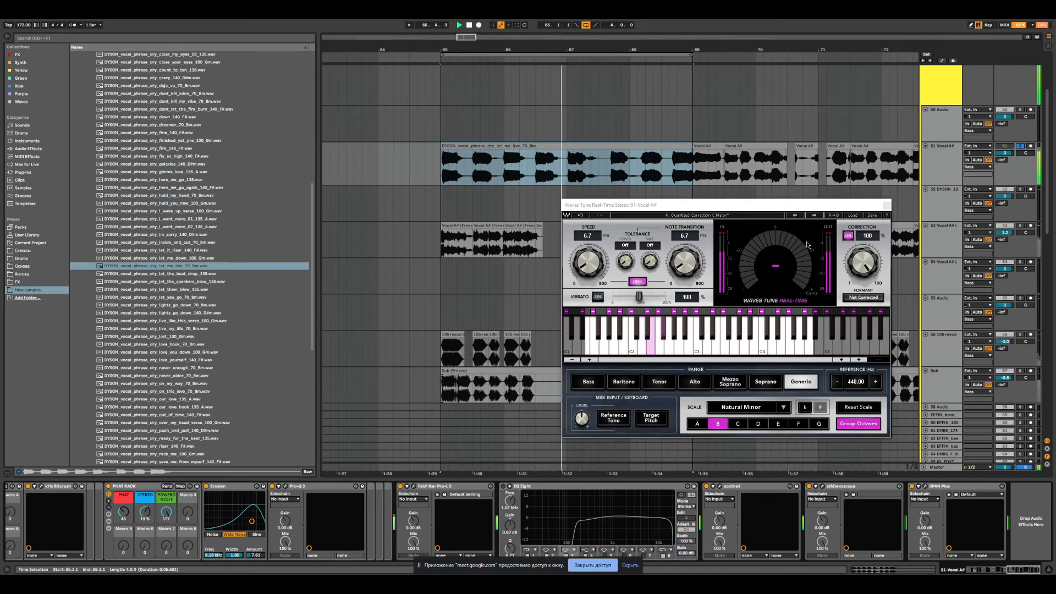
click(886, 206)
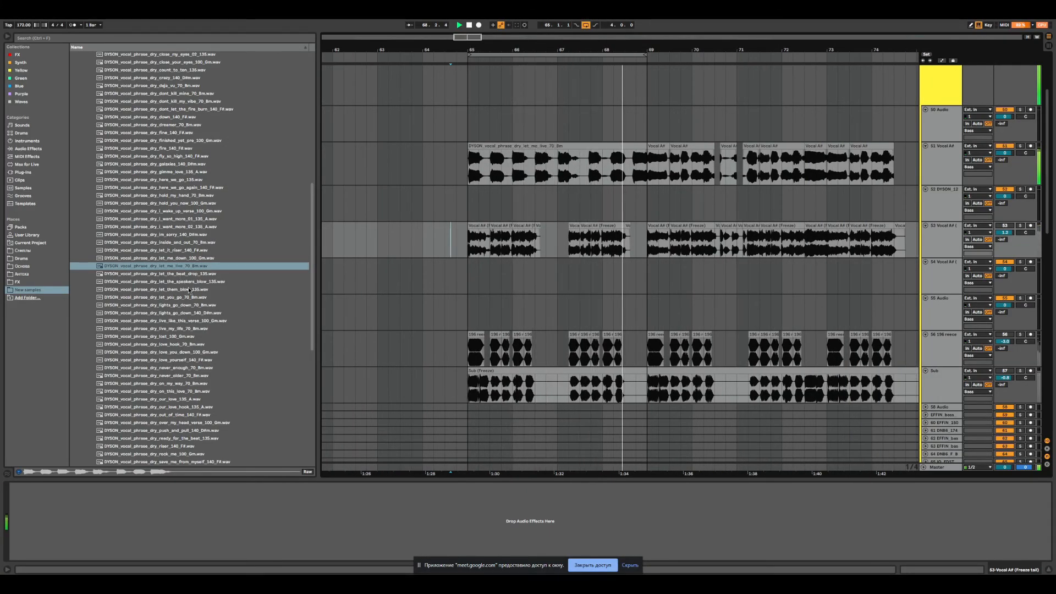
- Preview the live_my_life and never_enough samples, and insert DYSON_vocal_phrase_dry_never_enough_70_Bm.wav at bar 65 on the 51 Vocal A# track
click(167, 328)
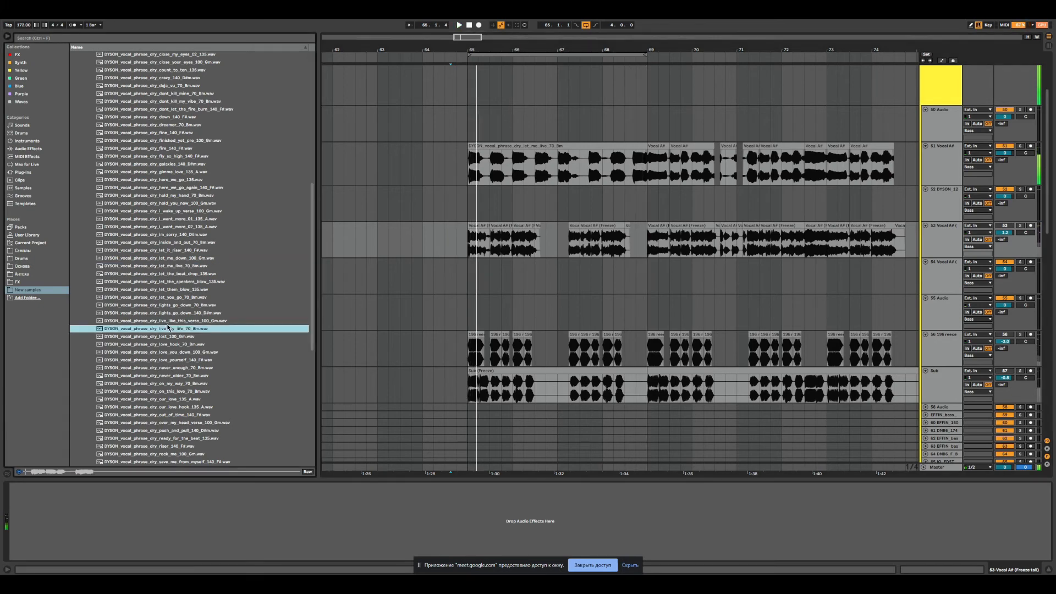
scroll(169, 326, down, 1)
click(169, 351)
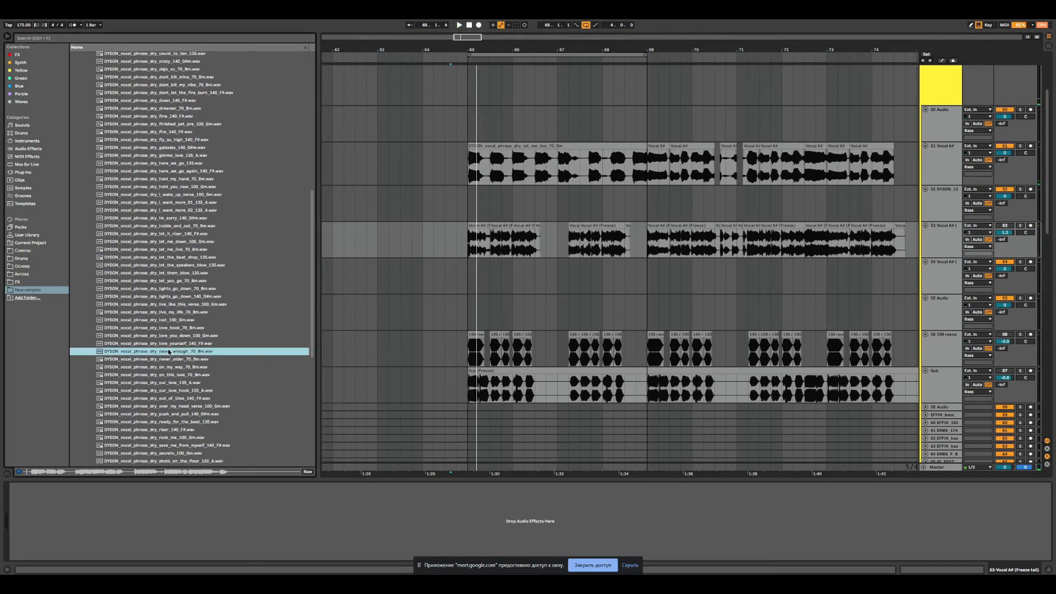
drag(182, 353, 489, 165)
- Set the inserted never_enough clip's warp mode to Complex Pro and transpose the clip down
double_click(496, 145)
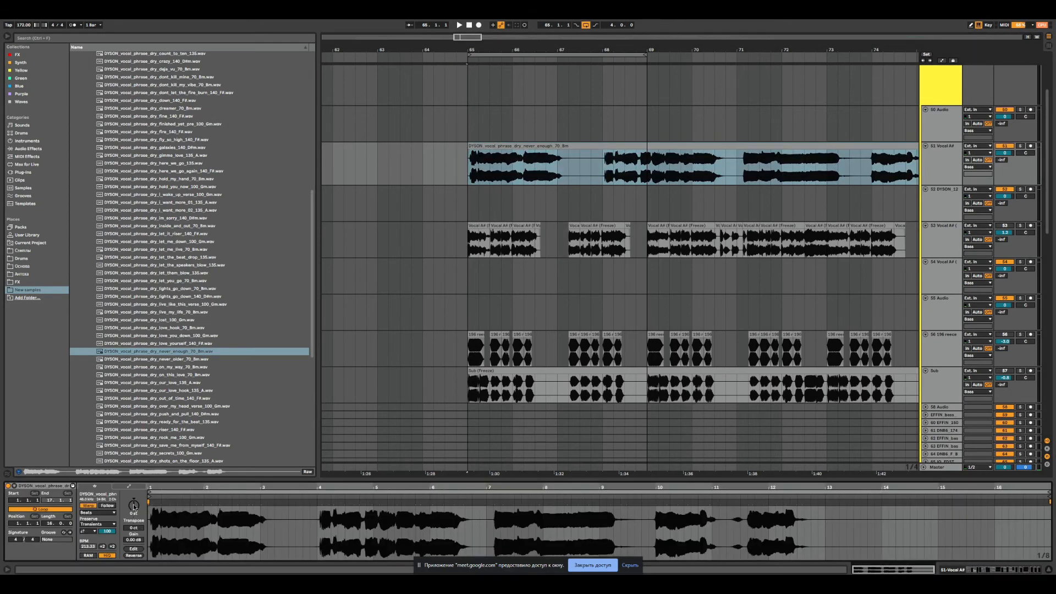
click(107, 513)
click(108, 549)
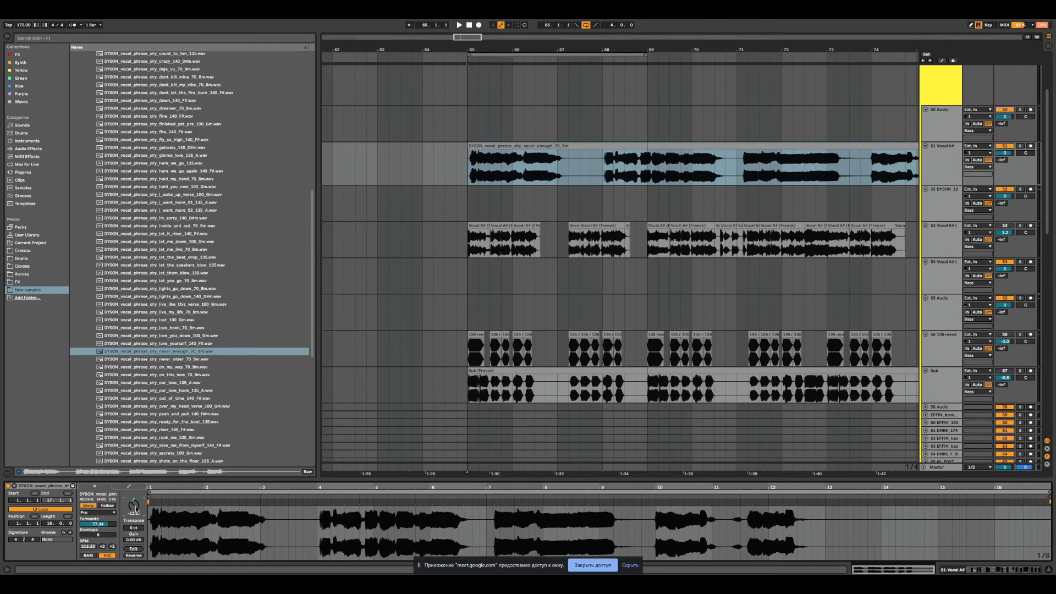
- Solo the 51 Vocal A# track and audition the never_enough clip through its effect chain against the dry source sample
key(space)
click(1020, 146)
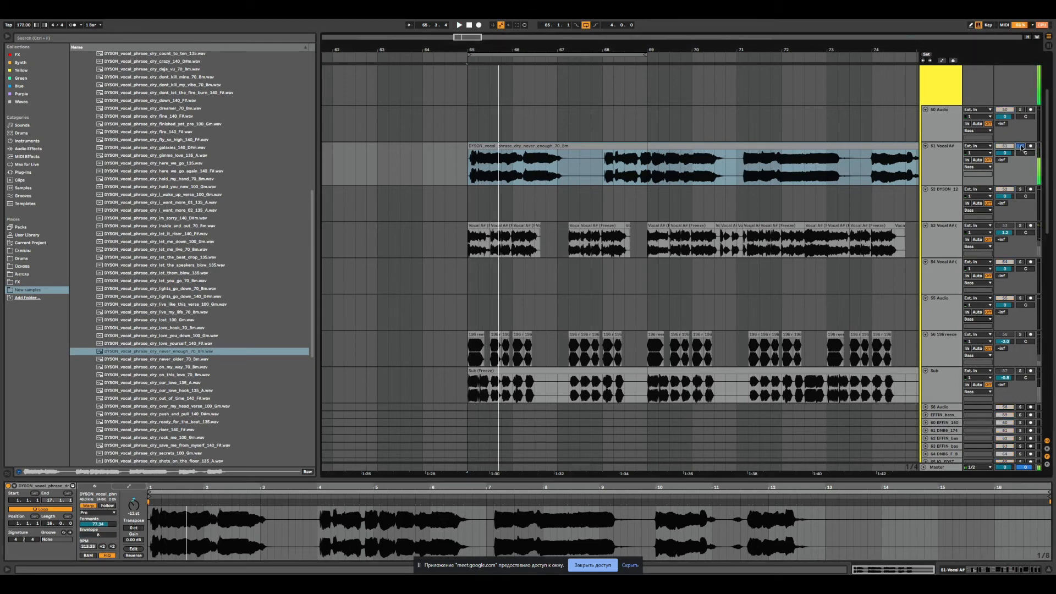
key(space)
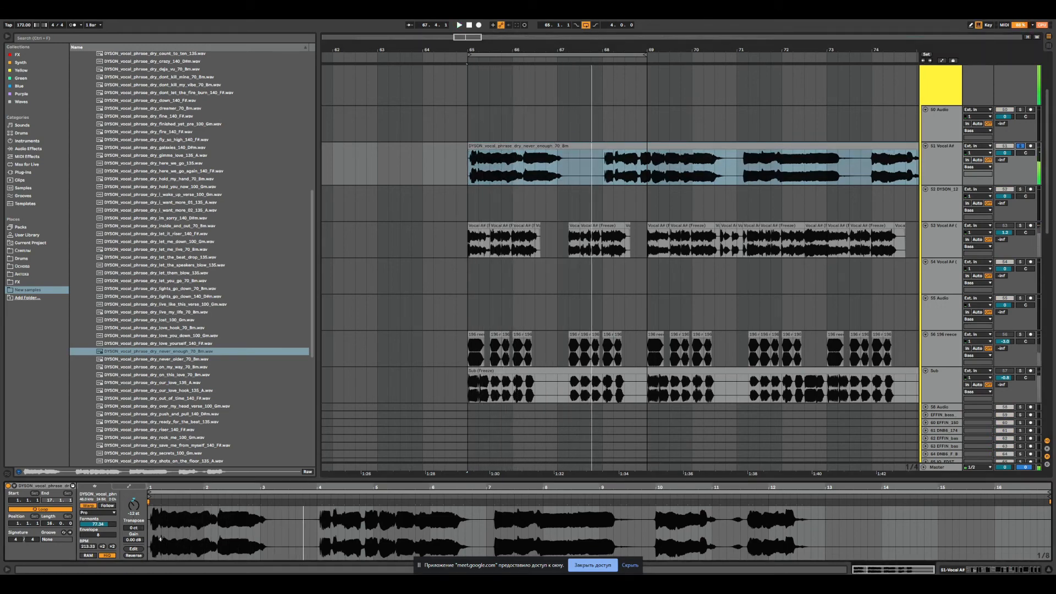
click(999, 570)
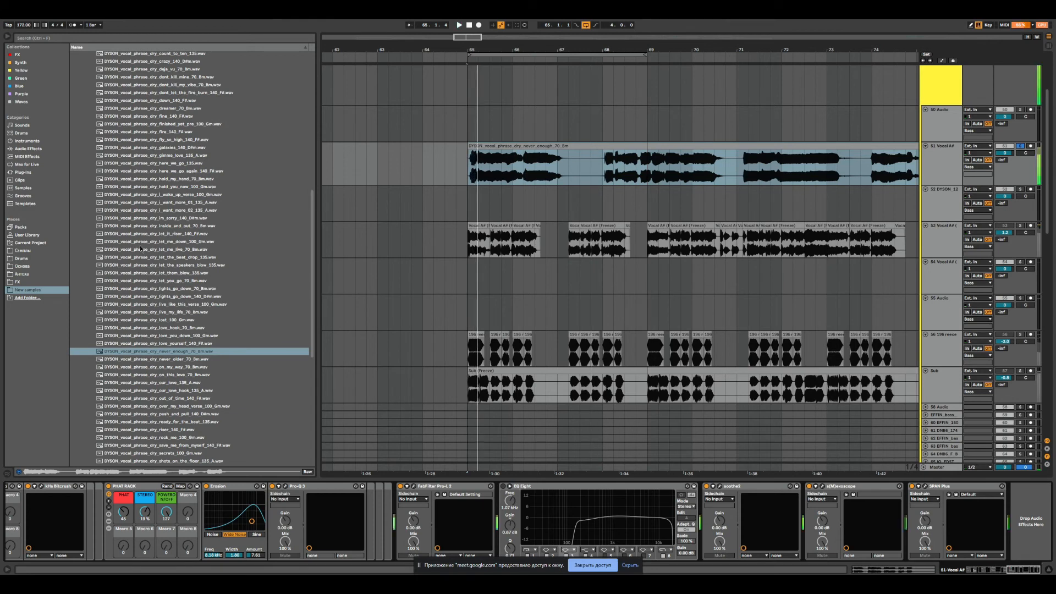
click(185, 352)
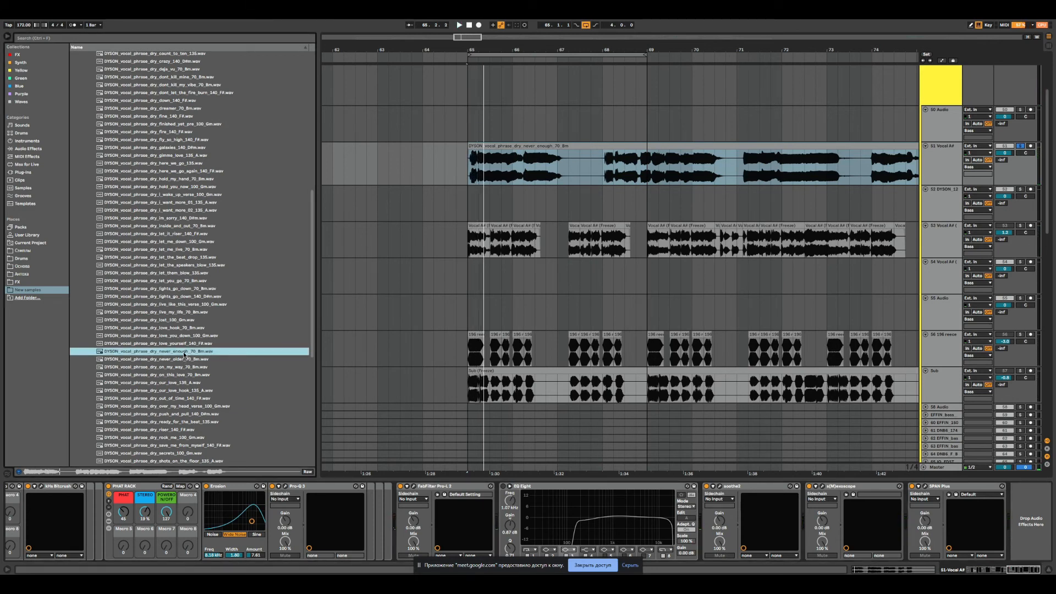
click(473, 161)
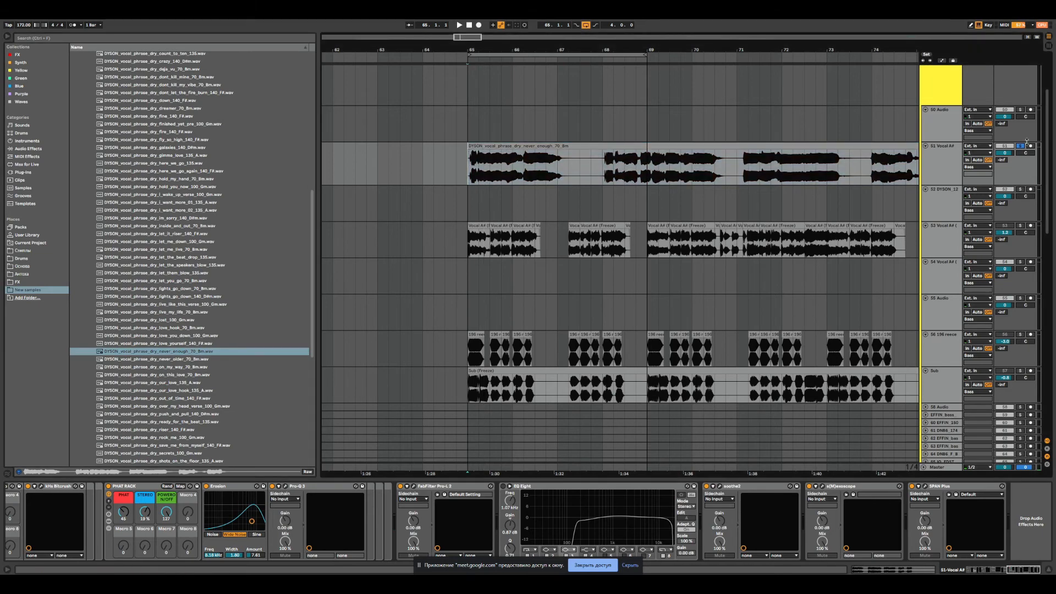
key(space)
click(562, 145)
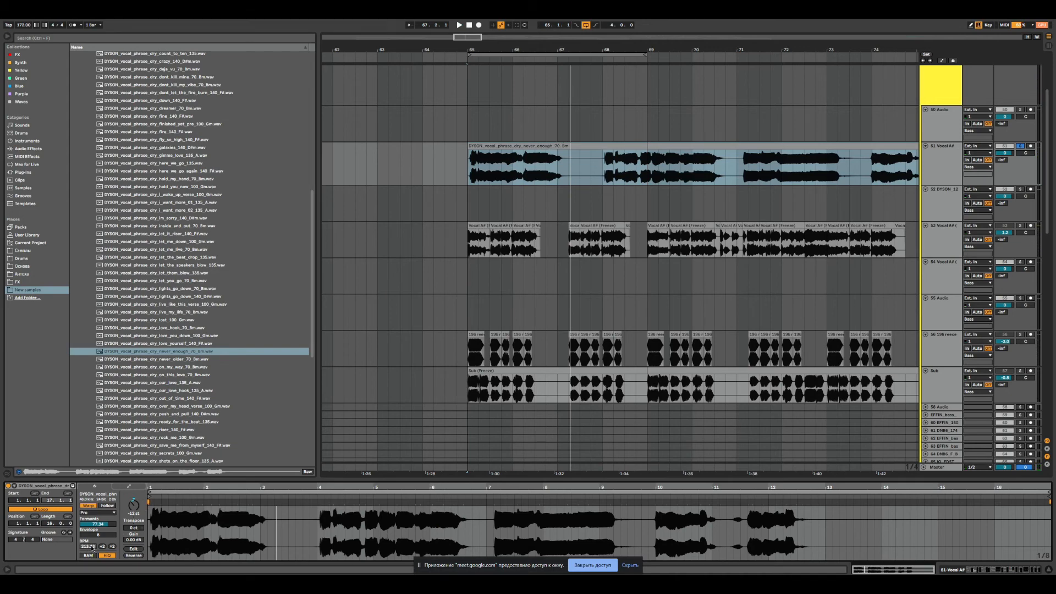
- Re-enable warping on the never_enough clip, set its segment BPM to 70, and double it to 140
click(93, 506)
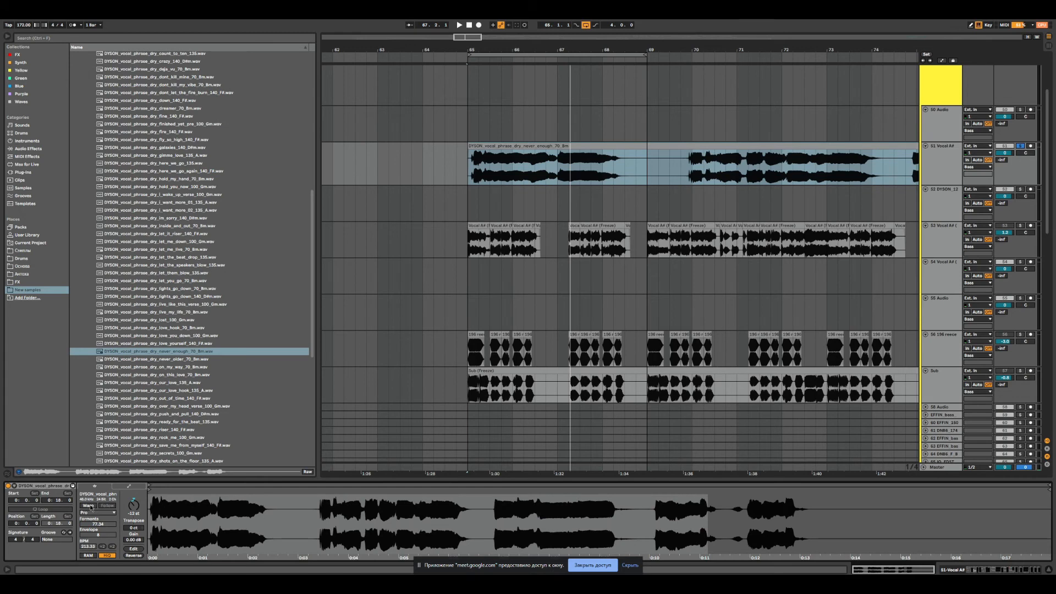
click(90, 506)
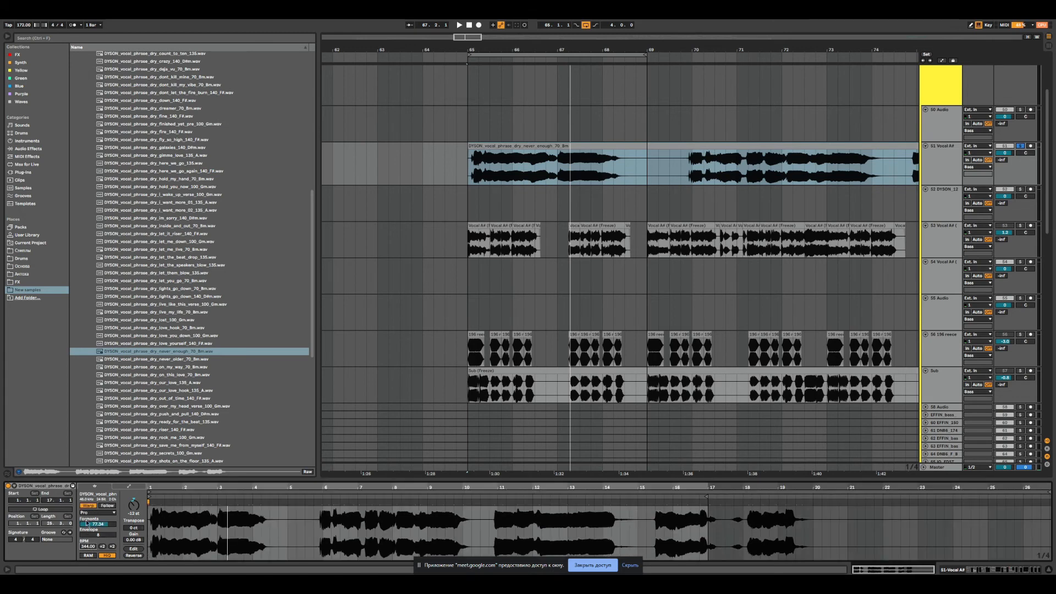
text(70)
key(Return)
key(space)
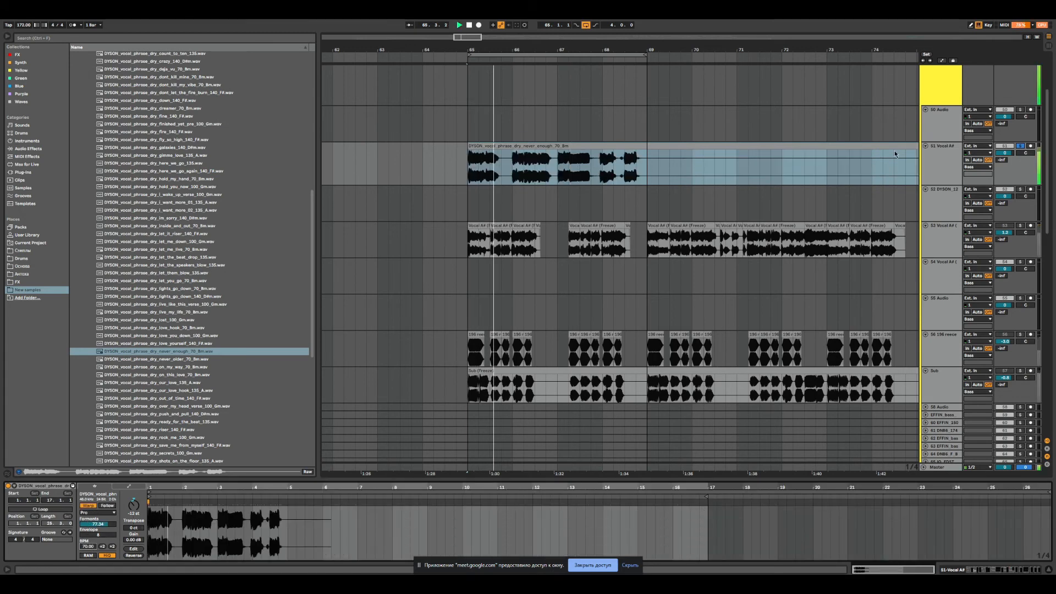
click(112, 546)
- Audition the never_enough clip, clear the 51 Vocal A# solo, and double the clip's segment BPM to 280
key(space)
key(space)
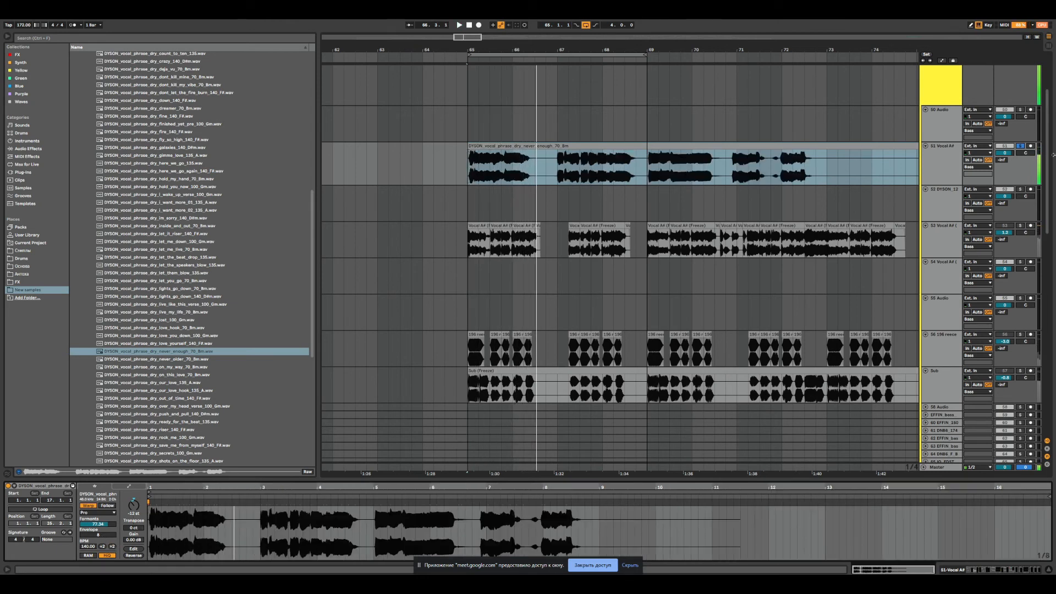
click(1020, 146)
key(space)
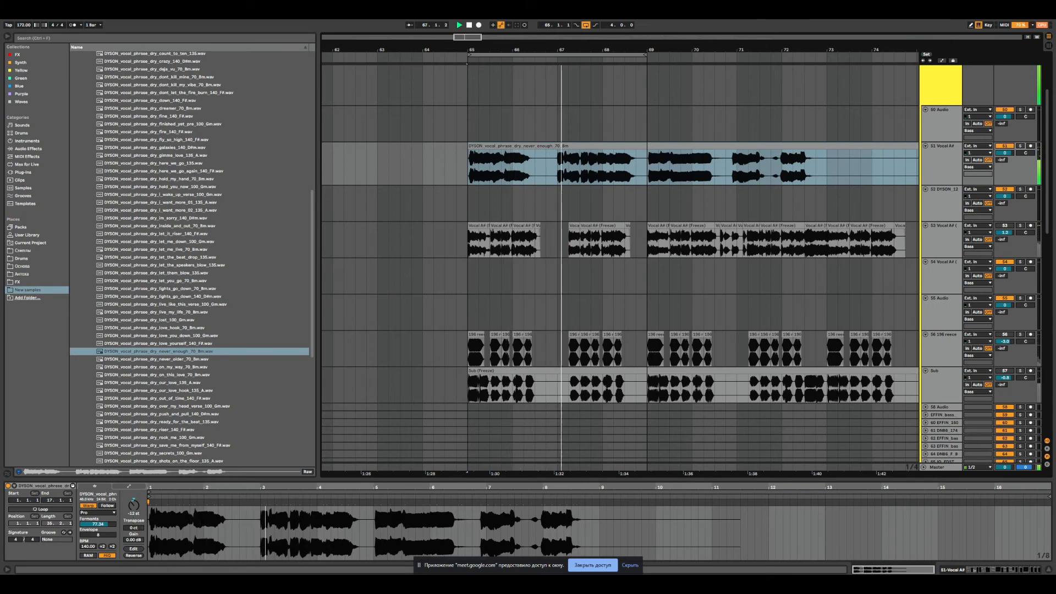
click(112, 546)
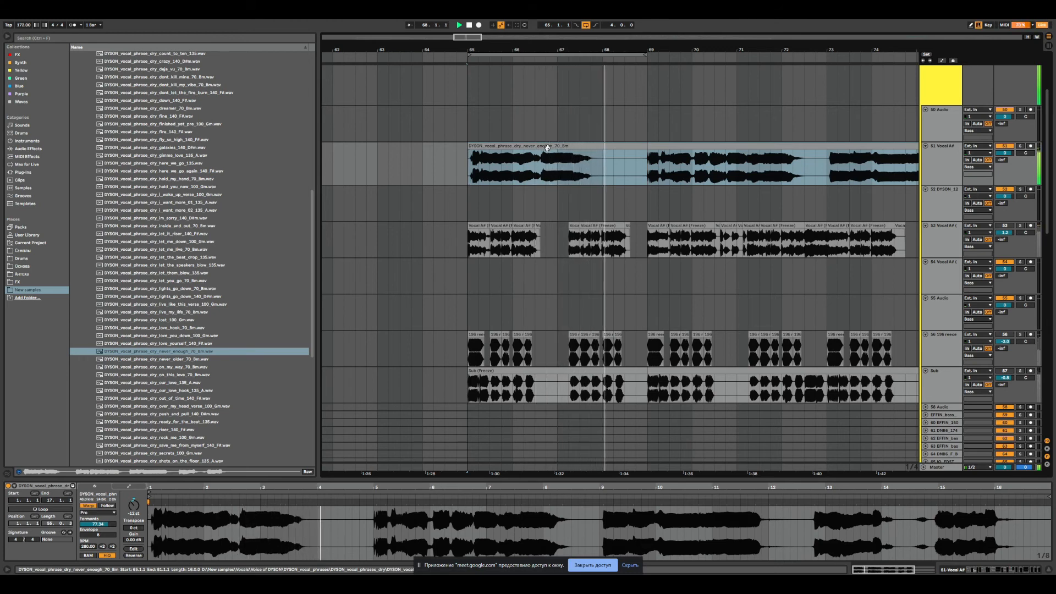
- Trim the beginning of the never_enough clip, shift the clip to start at bar 64.4.1, and audition the new timing
mouse_move(468, 146)
mouse_down()
mouse_move(535, 146)
mouse_move(481, 147)
mouse_up()
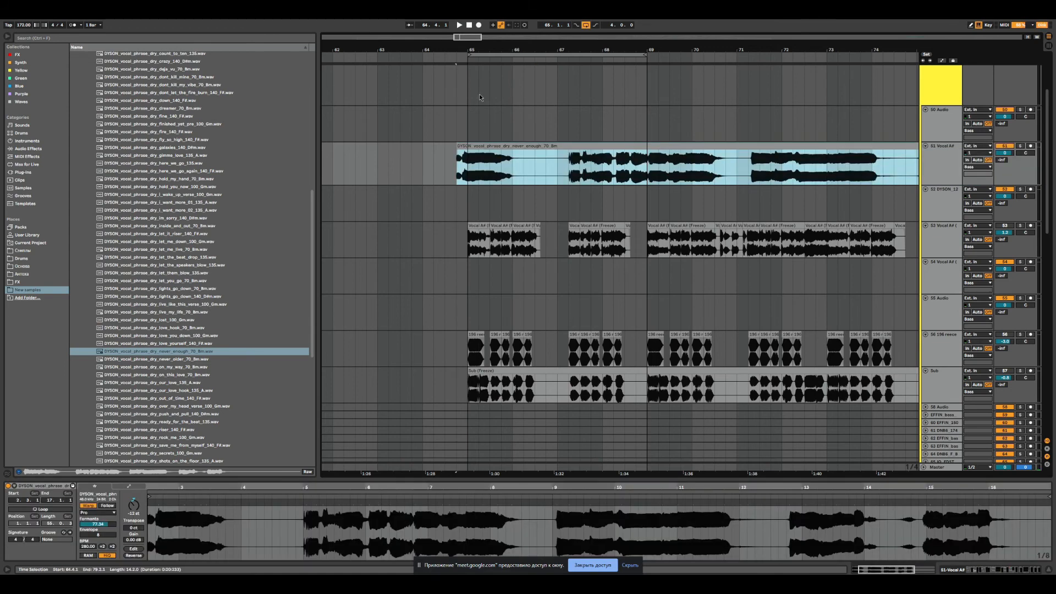
key(space)
drag(468, 50, 466, 80)
key(space)
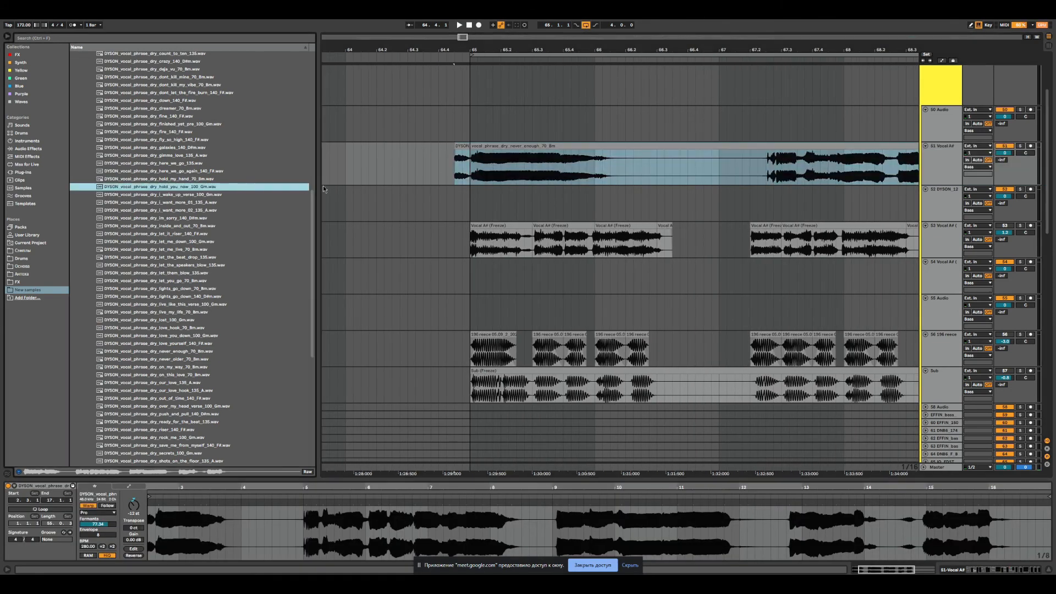
key(space)
click(410, 159)
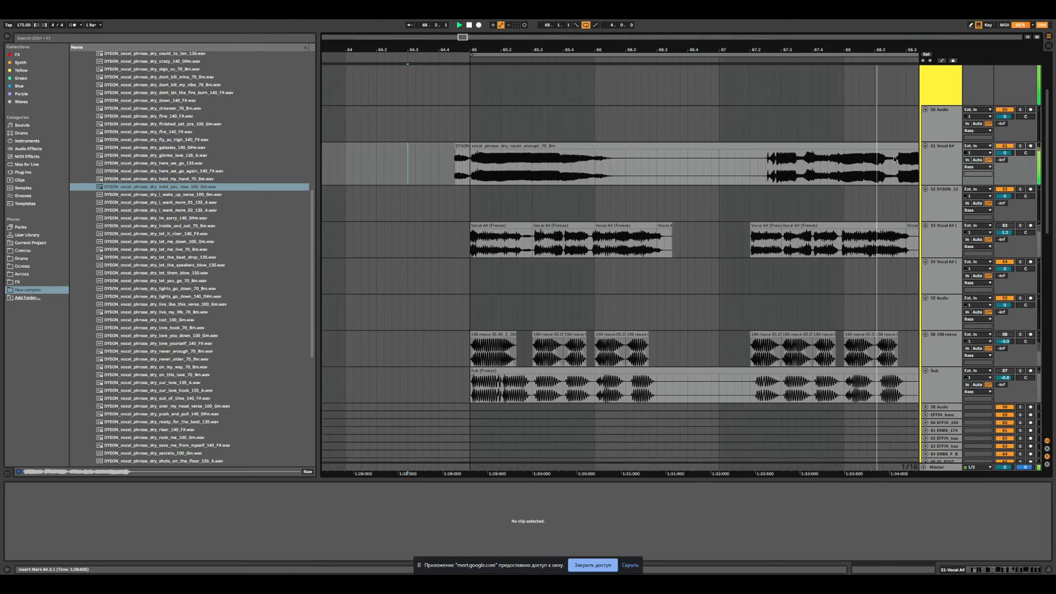
drag(742, 47, 576, 45)
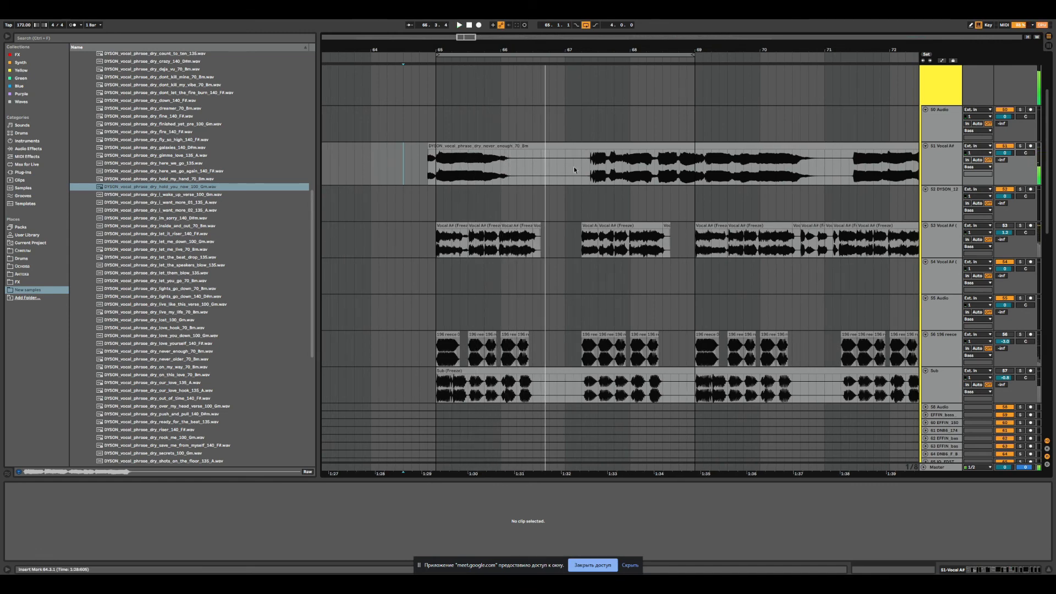
- Delete the never_enough audio between bars 67.1.3 and 69, and trim the first part's start to bar 65
drag(573, 166, 694, 167)
key(Delete)
drag(428, 146, 437, 147)
- Add ValhallaRoom to the end of the 51 Vocal A# effect chain and set its mix to about 9%
key(shift+Tab)
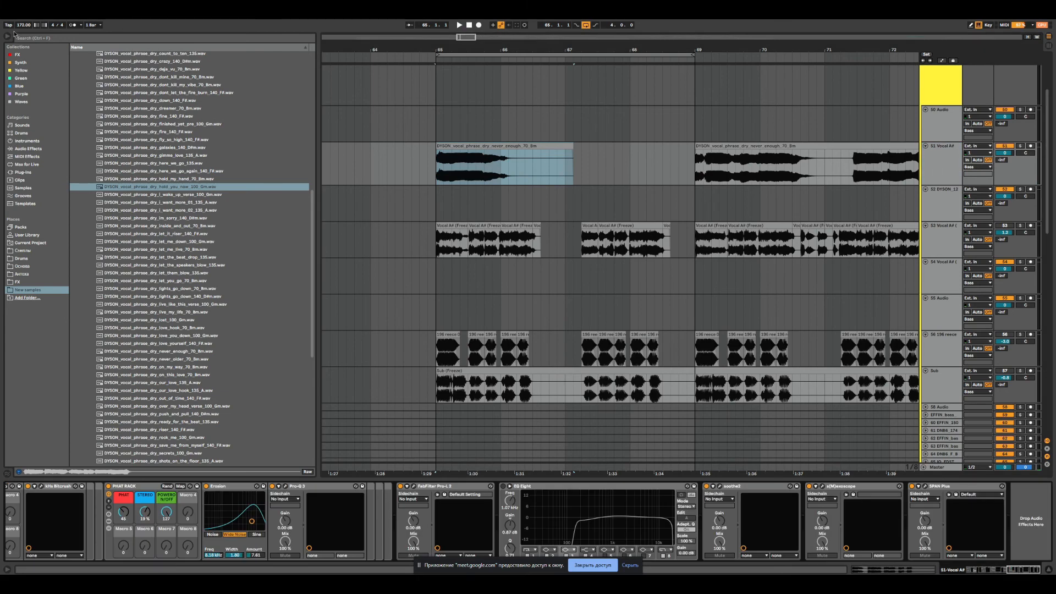
click(17, 54)
double_click(124, 383)
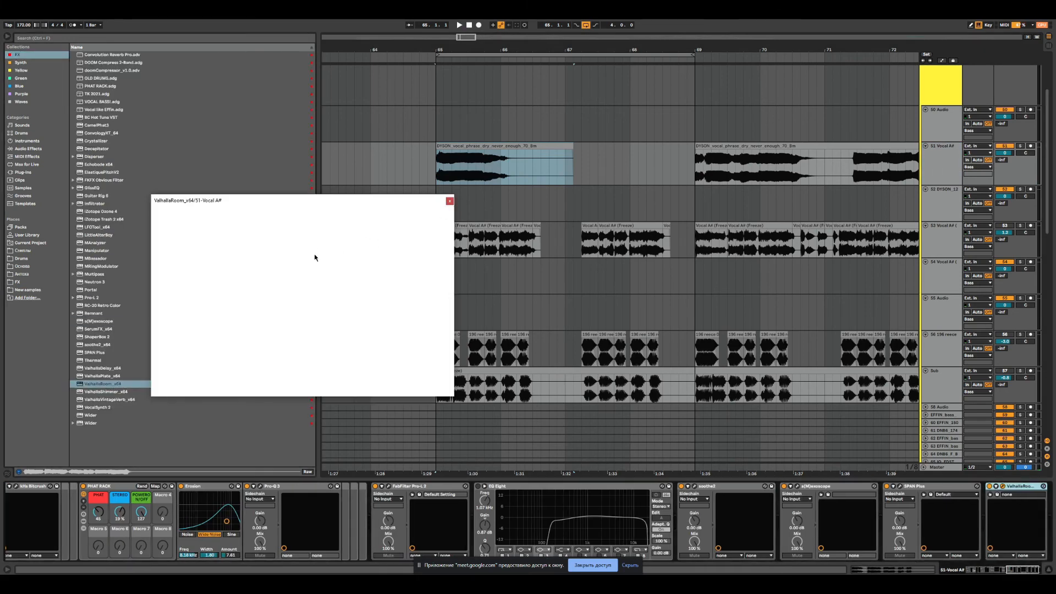
click(435, 165)
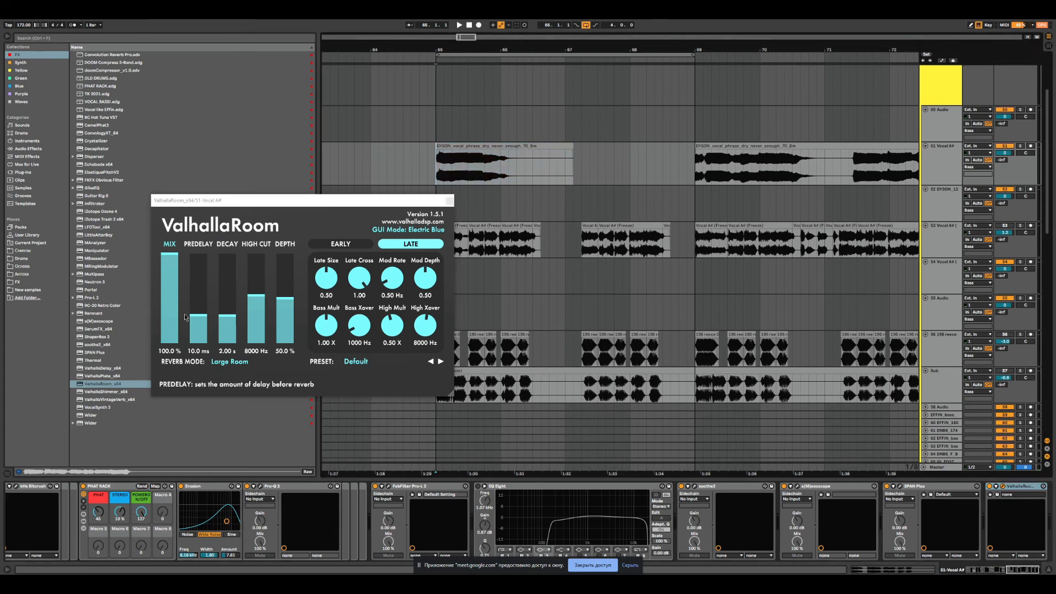
drag(169, 297, 174, 353)
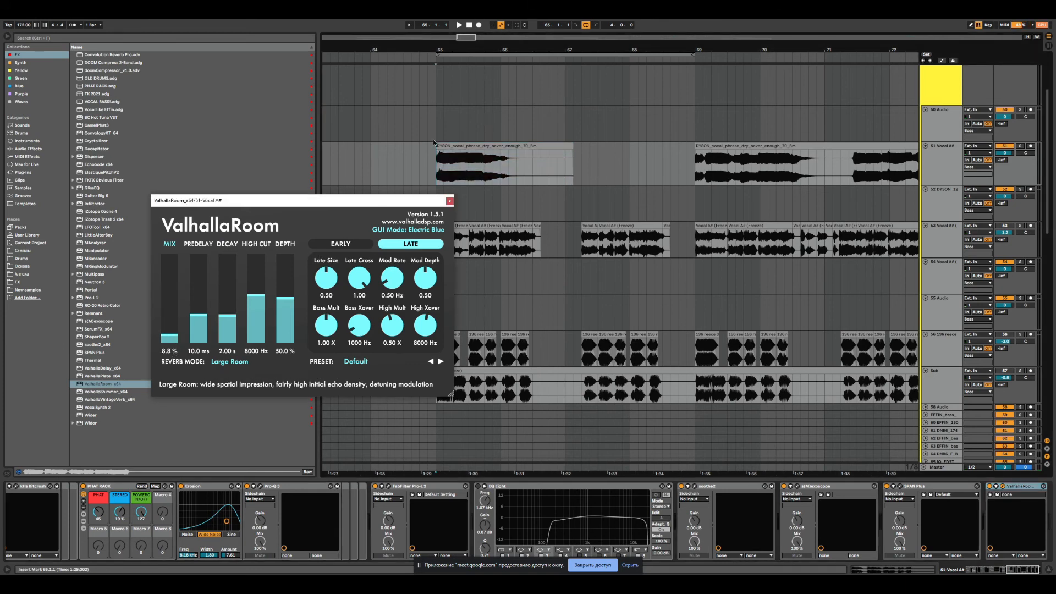
- Automate ValhallaRoom's mix rising to about 95% at bar 67, and raise its decay to about 40 s and high cut to 14730 Hz
click(955, 167)
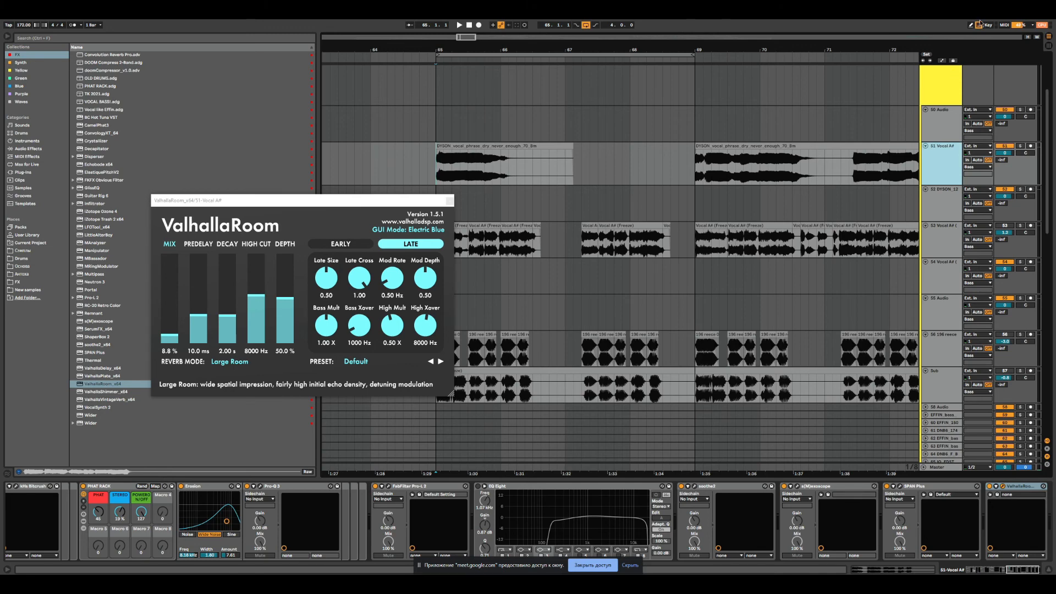
key(a)
click(170, 334)
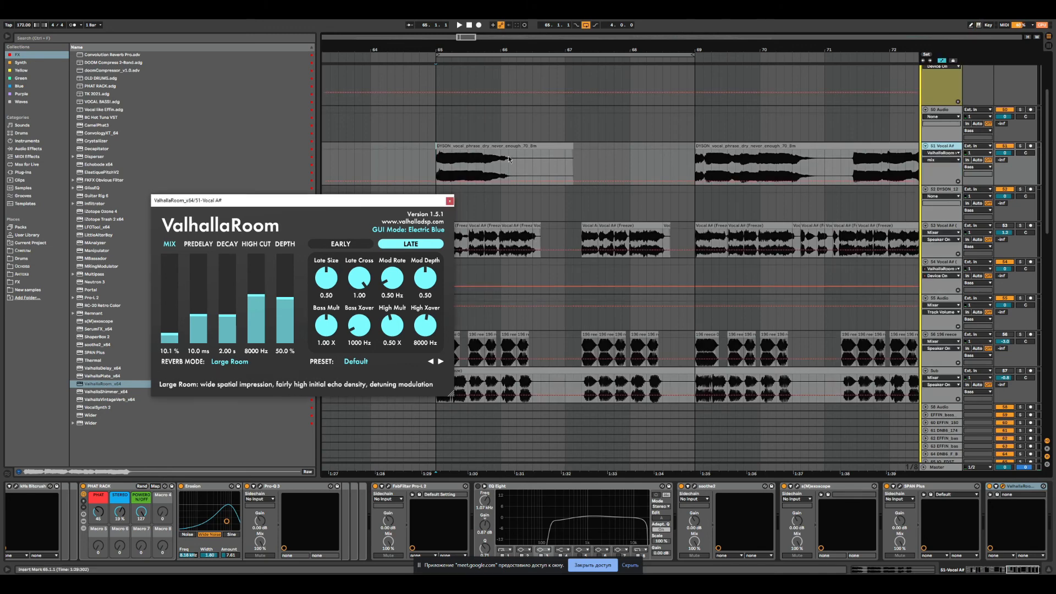
click(494, 185)
drag(561, 183, 562, 154)
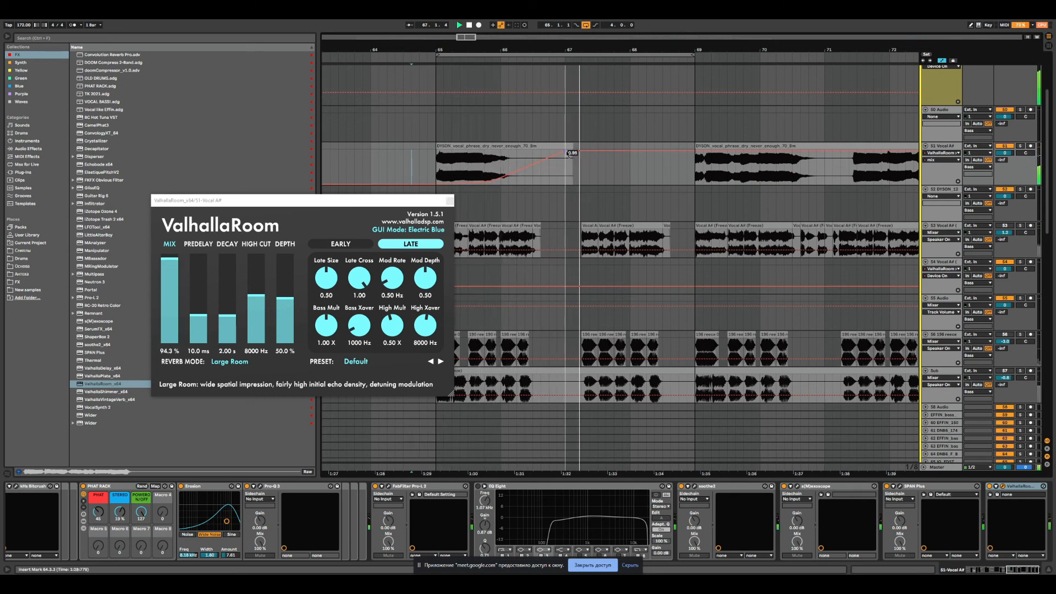
mouse_move(238, 293)
mouse_down()
mouse_move(239, 274)
mouse_move(250, 278)
mouse_up()
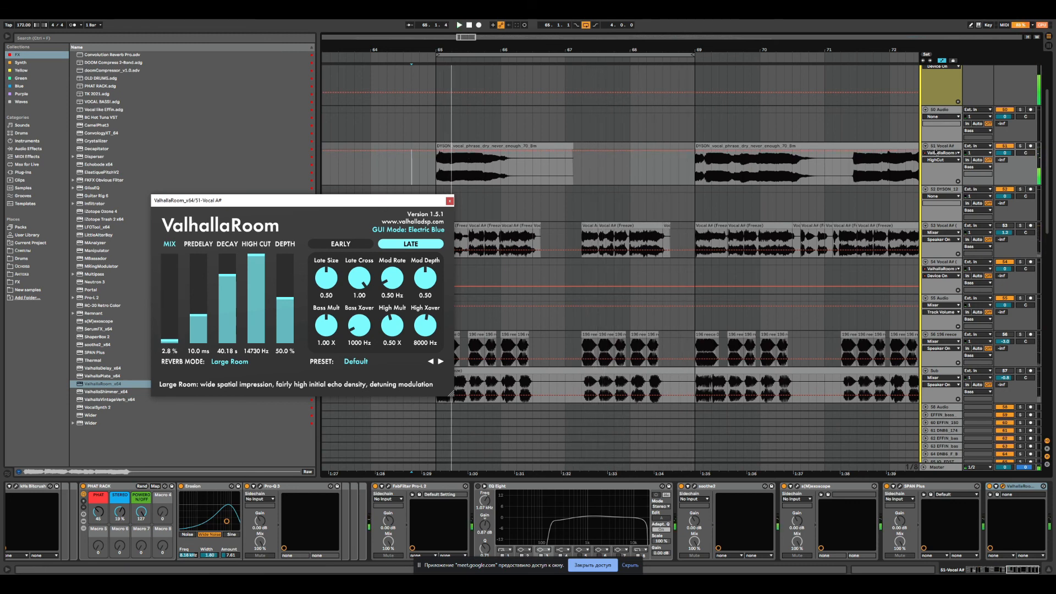
click(450, 201)
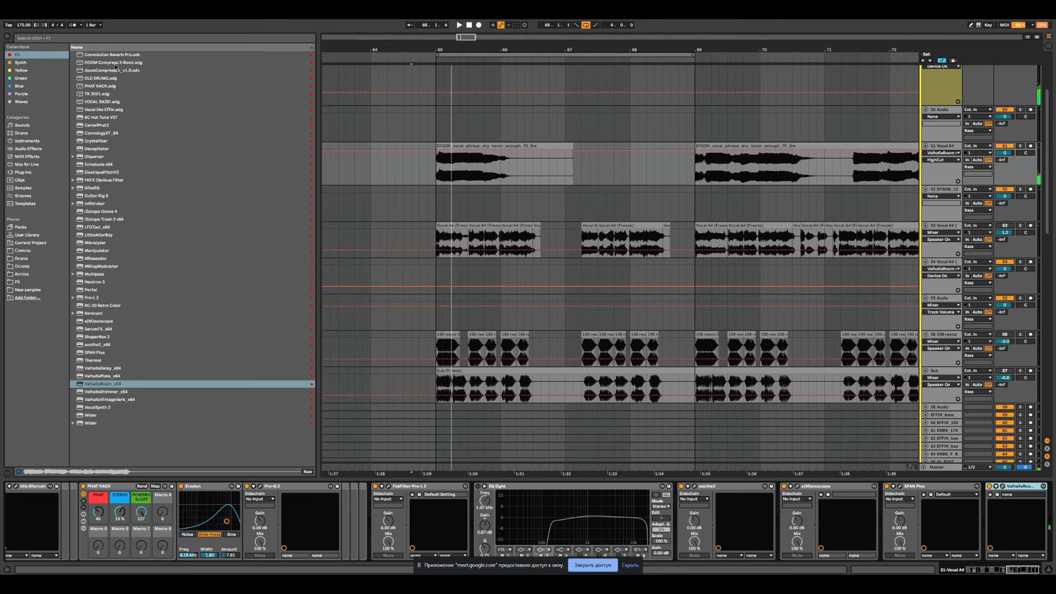
- Search the FX collection for "pi" and add ElastiquePitchV2 to the 51 Vocal A# effect chain
click(106, 35)
text(pi)
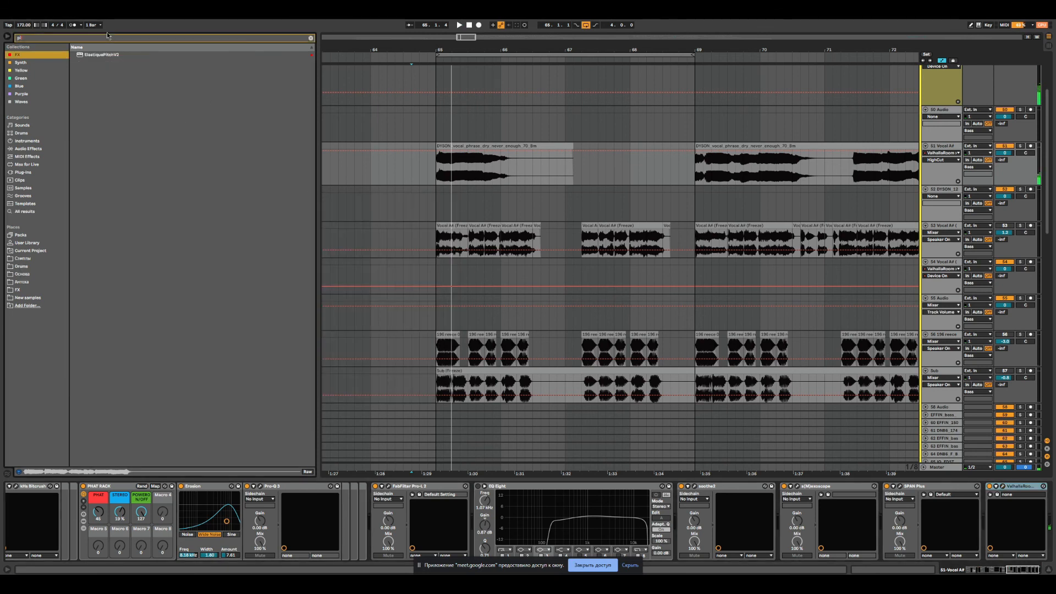
click(110, 56)
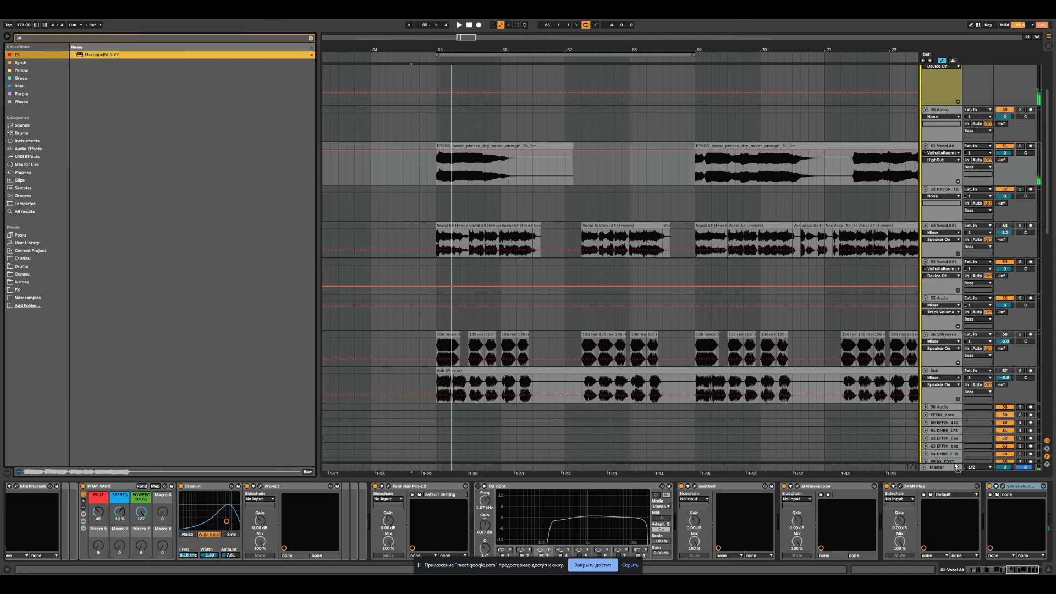
drag(955, 466, 992, 513)
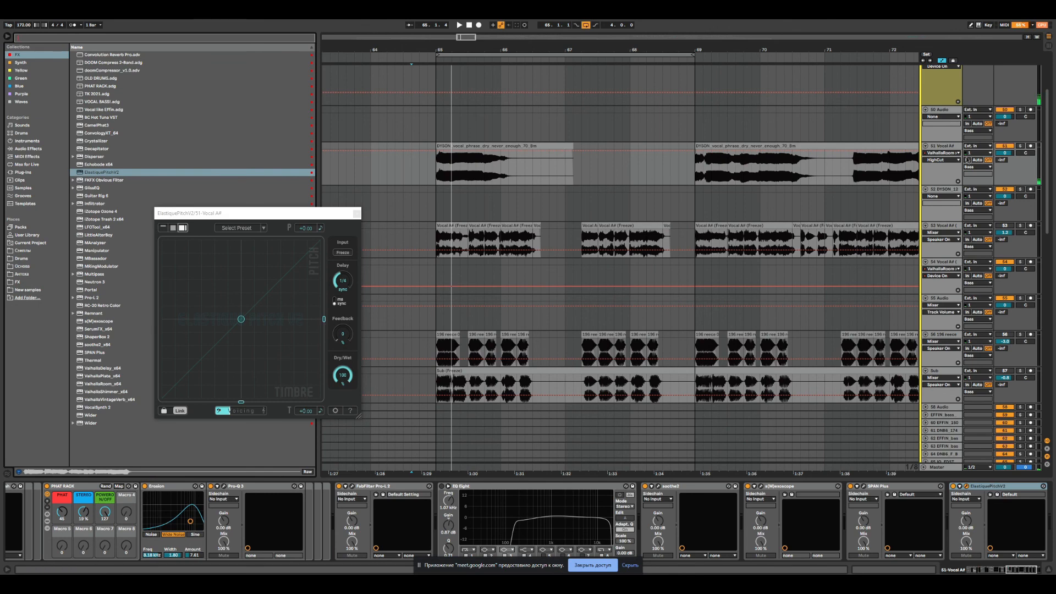
- Automate ElastiquePitchV2's pitch falling to zero over the first half bar after bar 65, and audition the glide
click(934, 145)
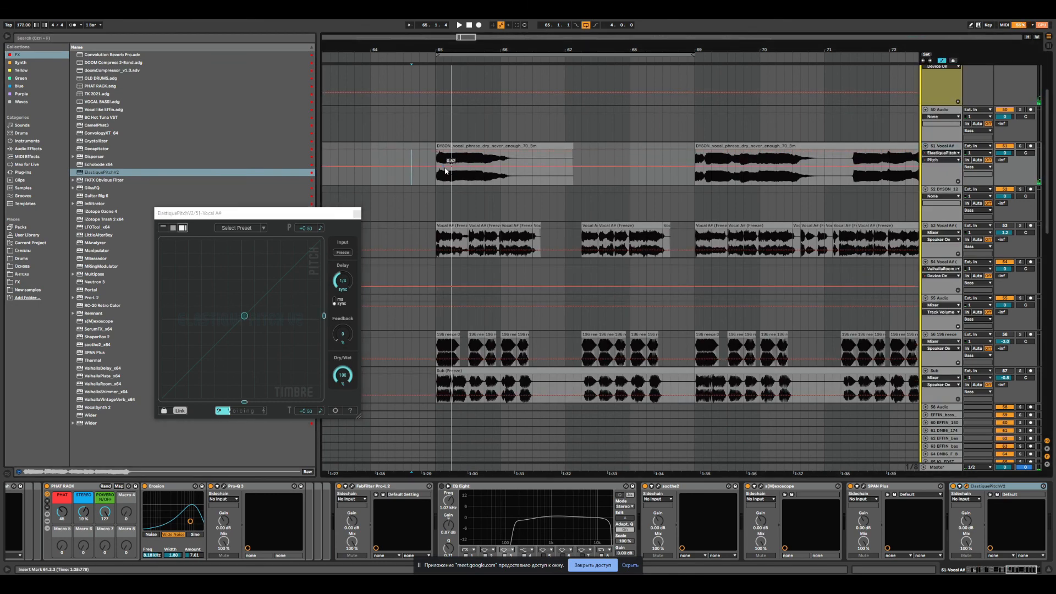
mouse_move(446, 171)
mouse_down()
mouse_move(435, 150)
mouse_move(462, 166)
mouse_up()
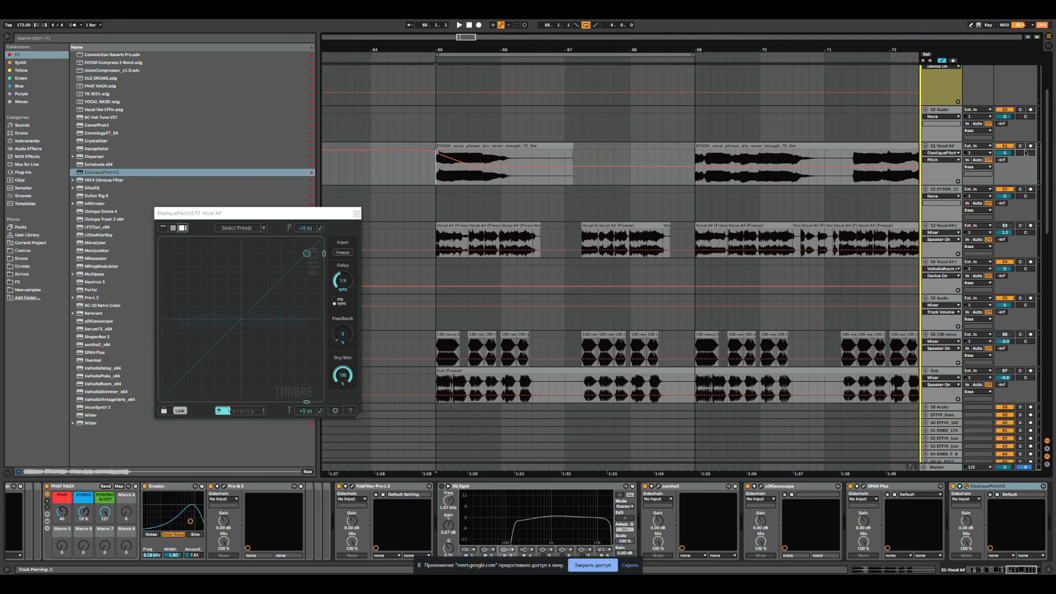
key(space)
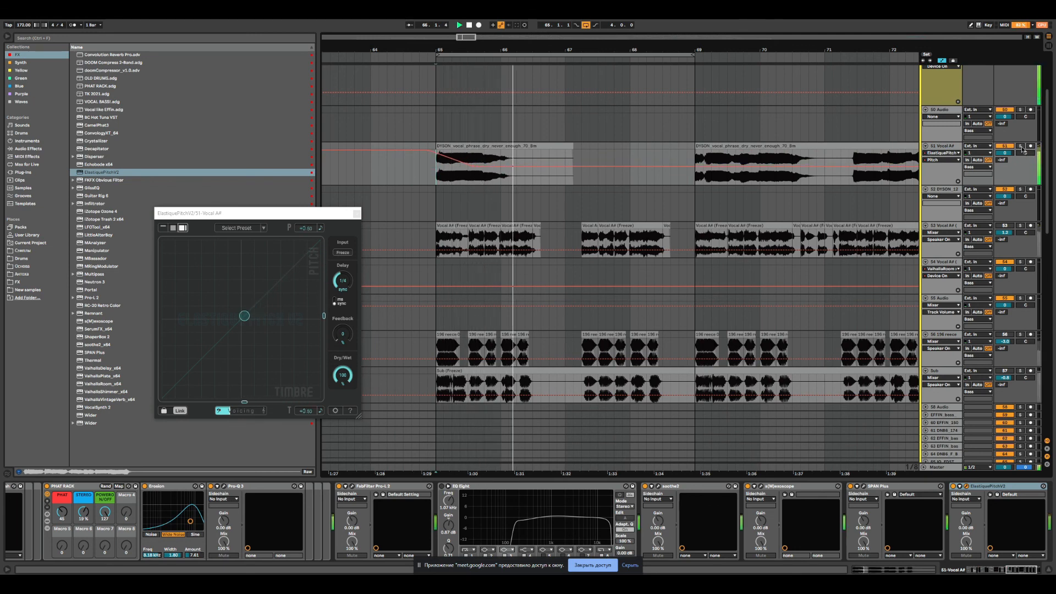
click(473, 147)
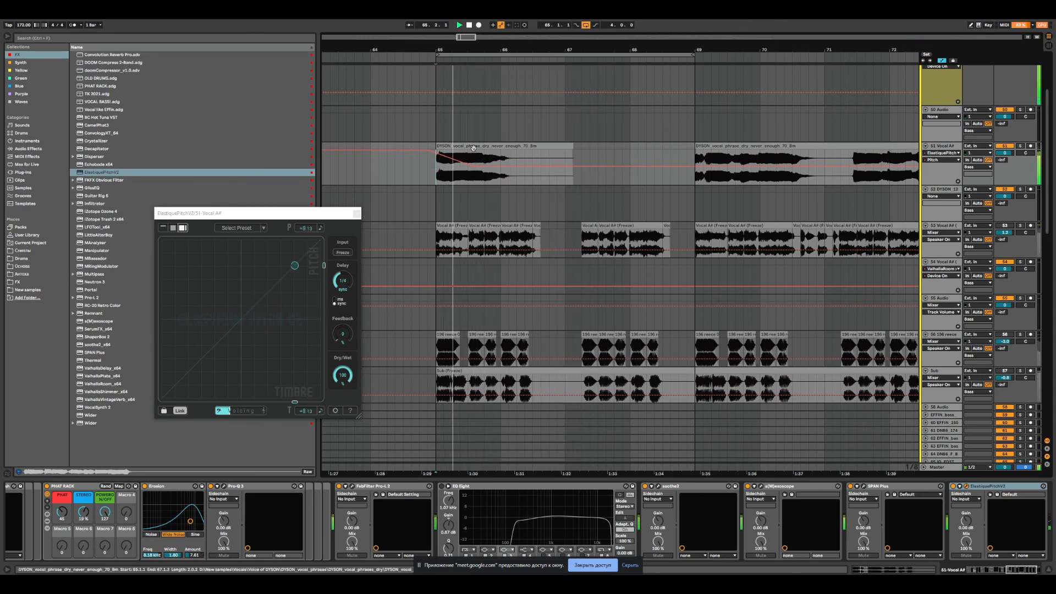
- Reshape the pitch automation to dip at bar 65 and rise to +12.00 near bar 66, and audition it
drag(440, 155, 503, 154)
key(space)
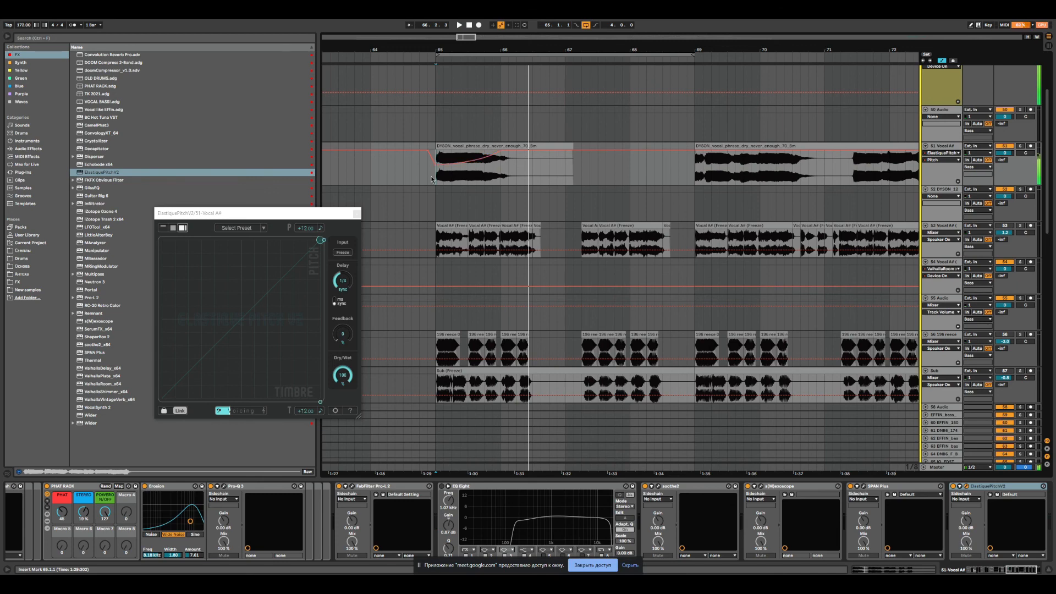
key(space)
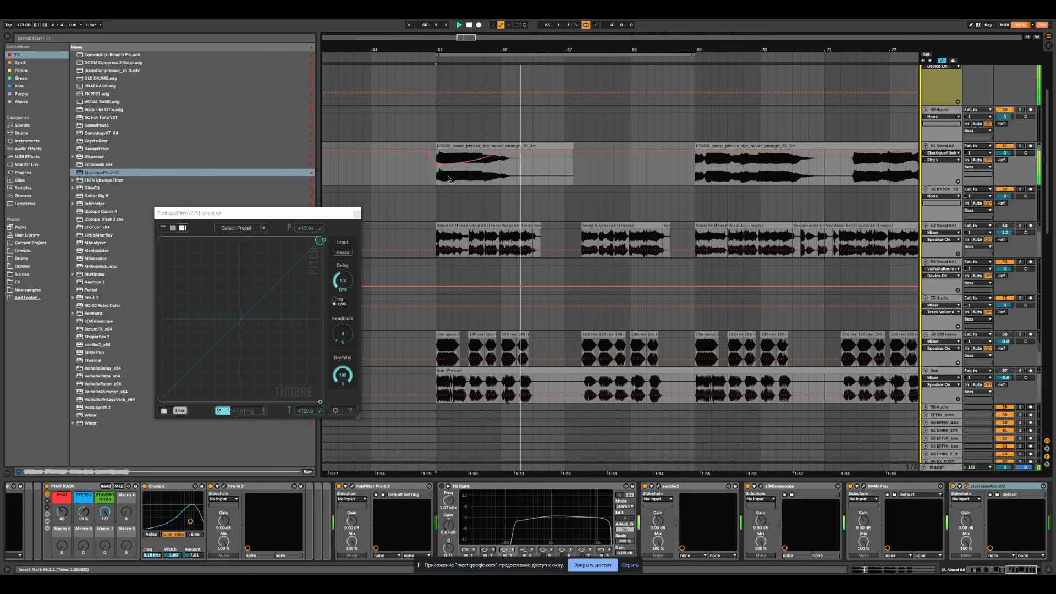
- Double the segment BPM of the first never_enough clip to 560
double_click(448, 179)
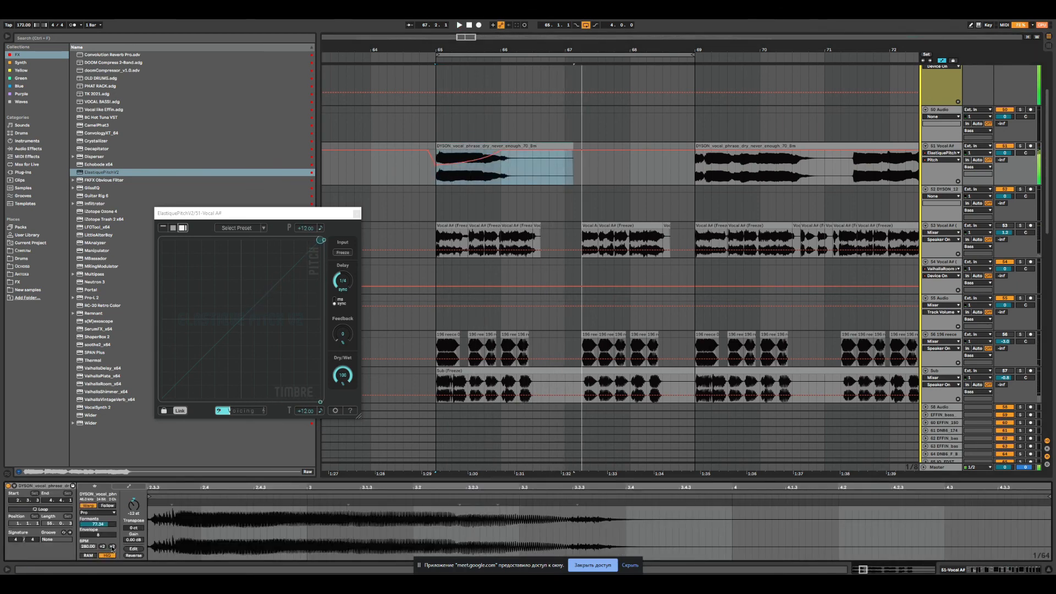
click(112, 546)
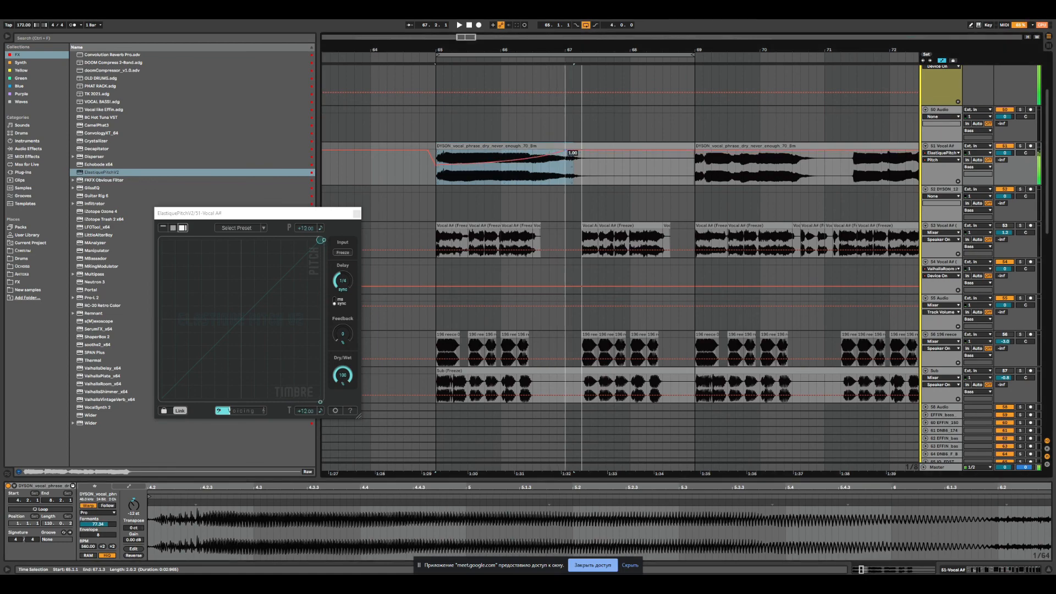